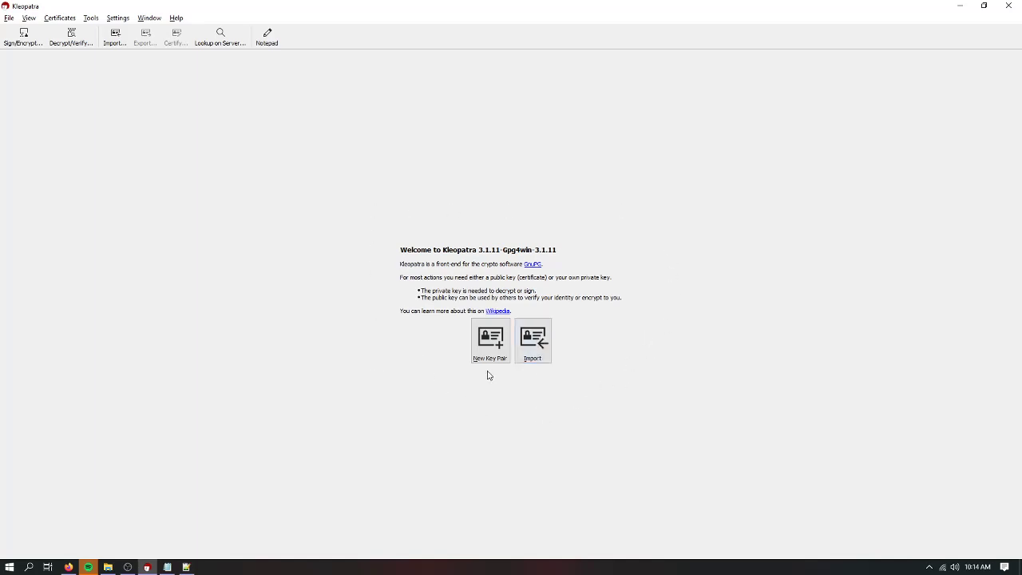
- Start a new key pair, enter the owner's full name, and open Advanced Settings
{"action": "left_click", "coordinate": [487, 345]}
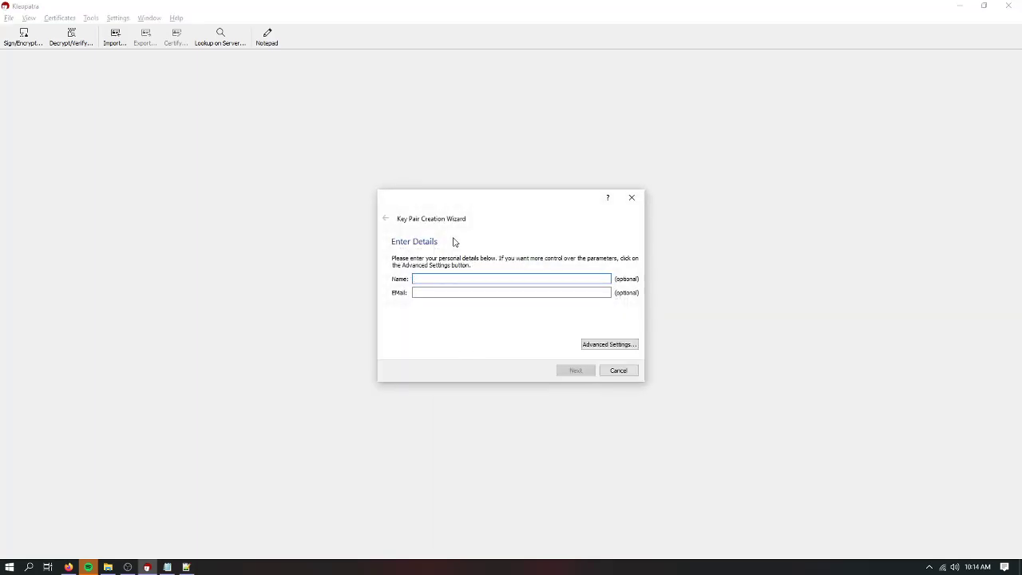
{"action": "left_click_drag", "start_coordinate": [447, 209], "coordinate": [449, 63]}
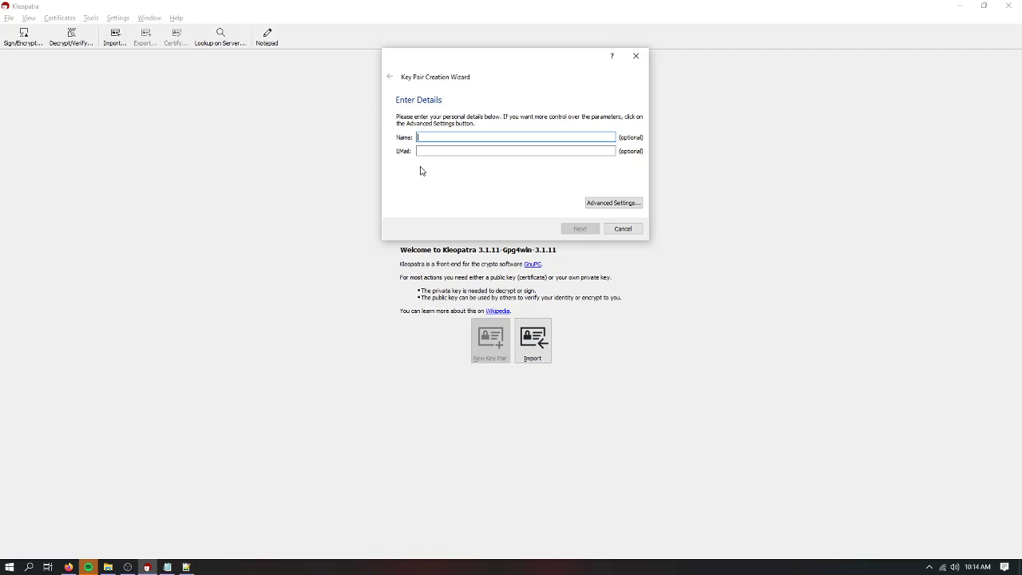
{"action": "type", "text": "John Smu"}
{"action": "key", "text": "BackSpace"}
{"action": "type", "text": "ith"}
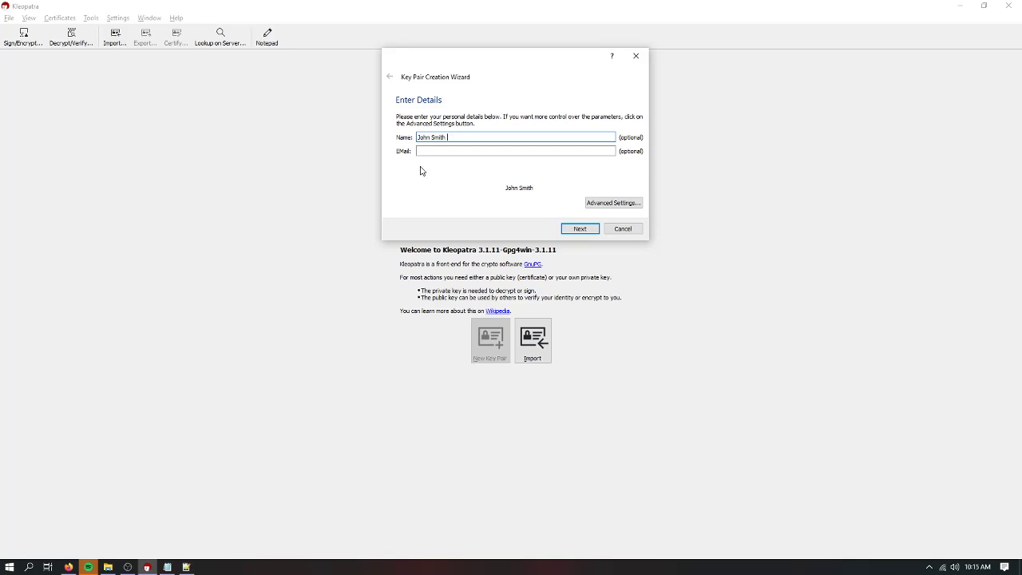
{"action": "left_click", "coordinate": [612, 204]}
- Keep the RSA key size at 2048 bits and confirm the 5/8/2022 expiry date
{"action": "left_click_drag", "start_coordinate": [497, 24], "coordinate": [169, 70]}
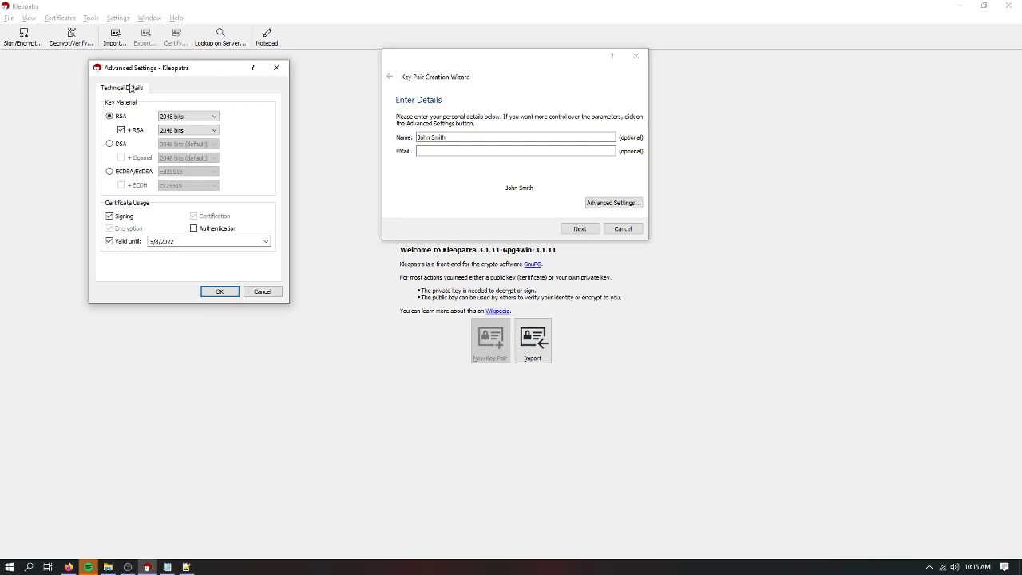
{"action": "left_click", "coordinate": [198, 118]}
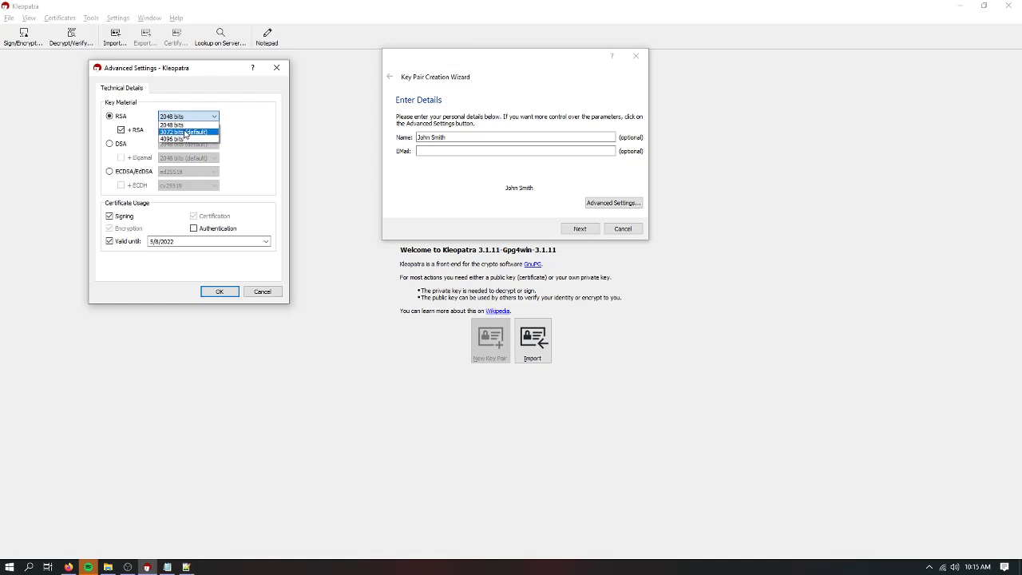
{"action": "left_click", "coordinate": [184, 125]}
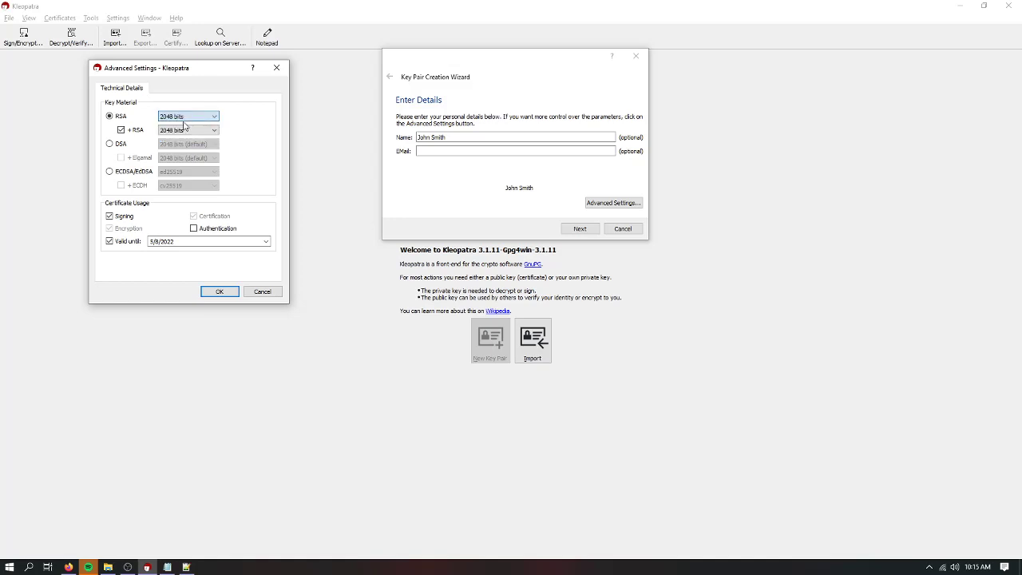
{"action": "left_click", "coordinate": [170, 239]}
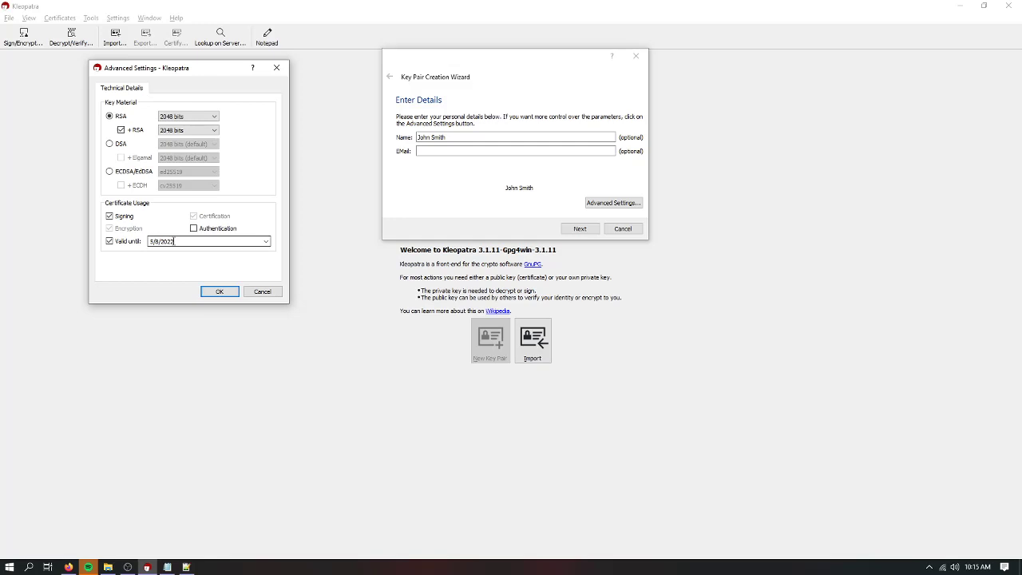
- Accept the advanced settings, review the full key parameters, and start creating the key pair
{"action": "left_click", "coordinate": [220, 290]}
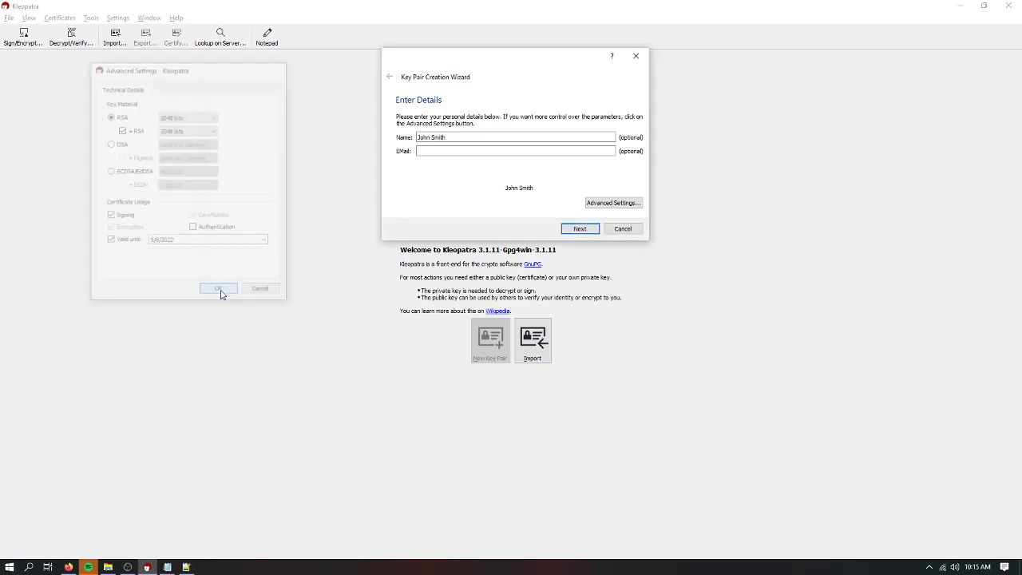
{"action": "left_click", "coordinate": [591, 231]}
{"action": "left_click", "coordinate": [417, 206]}
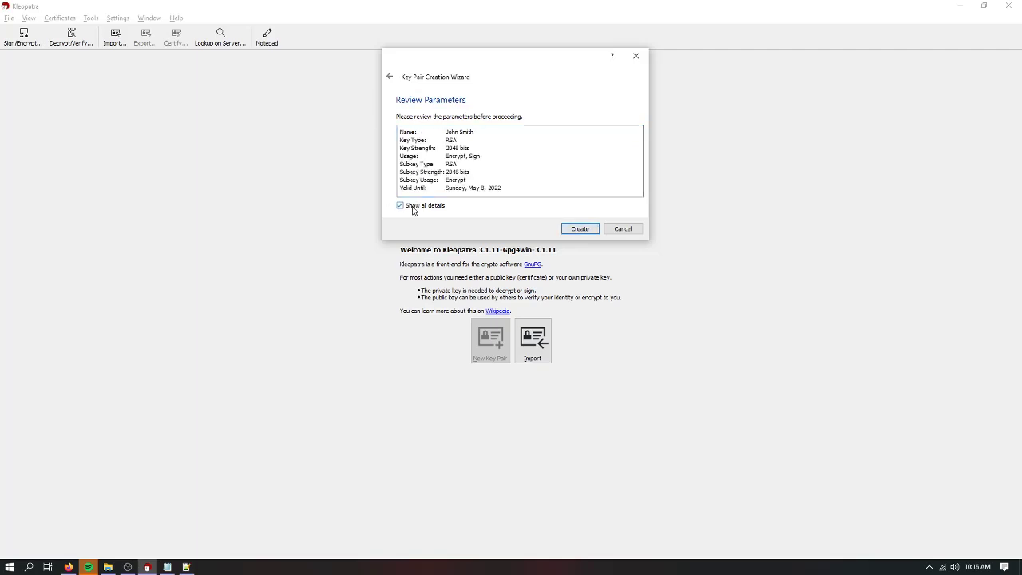
{"action": "left_click", "coordinate": [415, 206]}
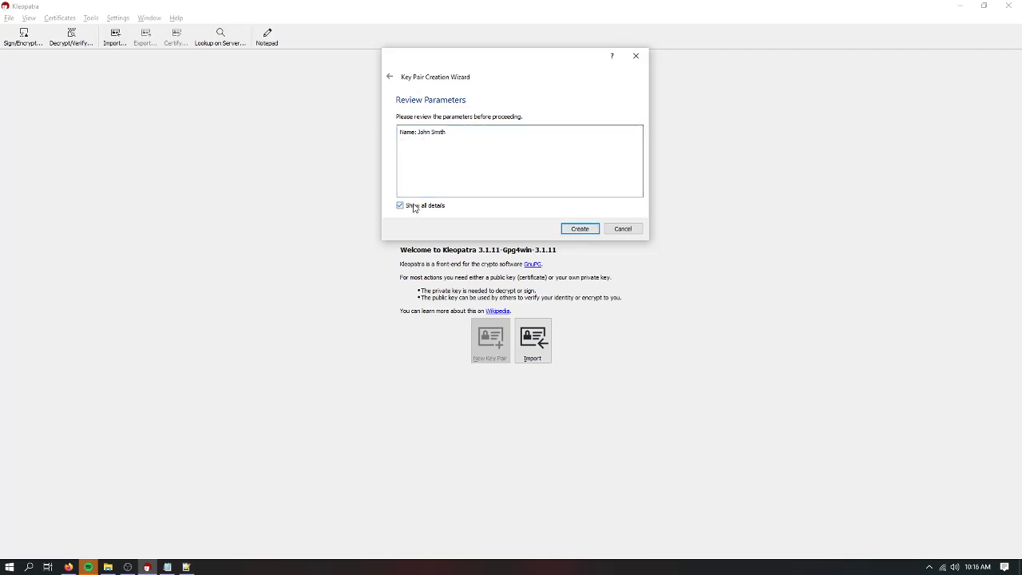
{"action": "left_click", "coordinate": [581, 230]}
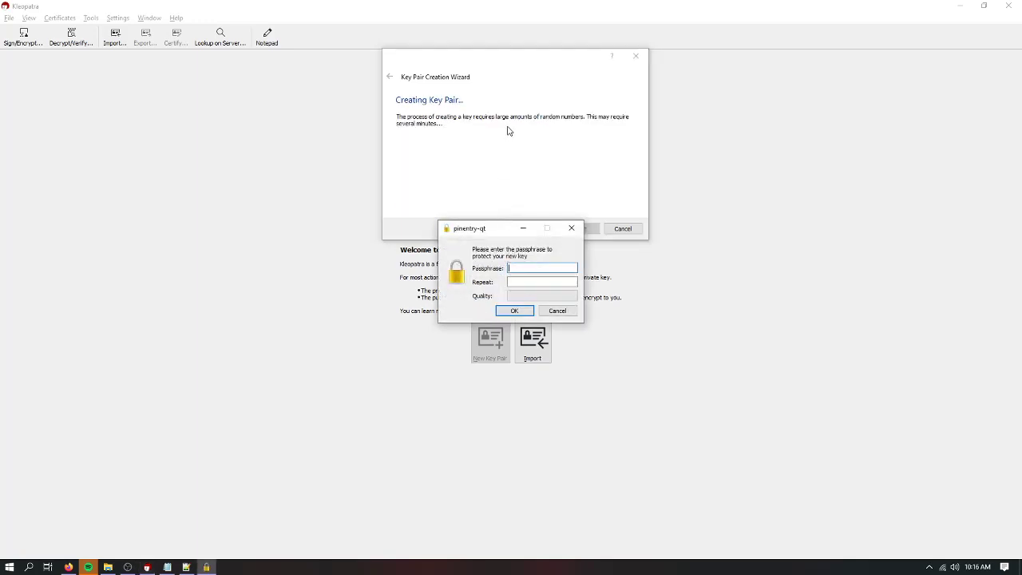
- Enter a short four-character passphrase in both fields and submit it
{"action": "type", "text": "****"}
{"action": "key", "text": "Tab"}
{"action": "type", "text": "****"}
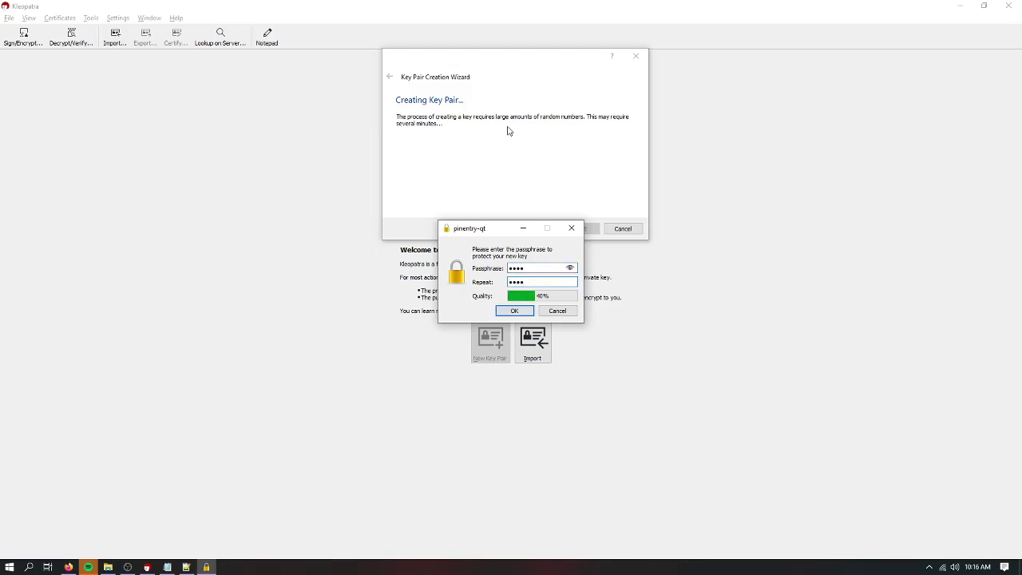
{"action": "key", "text": "Return"}
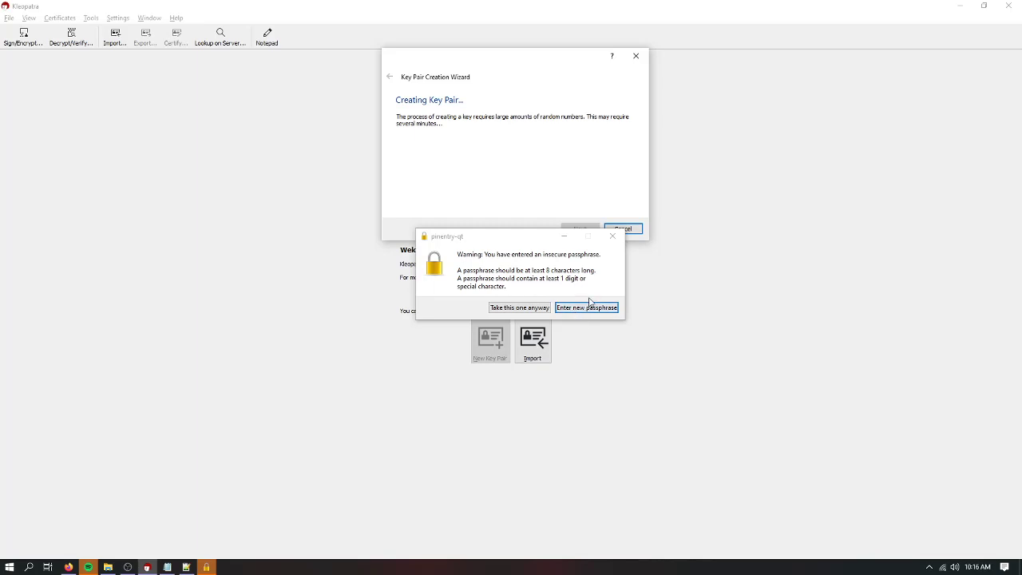
- Replace it with a longer passphrase entered in both fields and submit it
{"action": "left_click", "coordinate": [595, 308]}
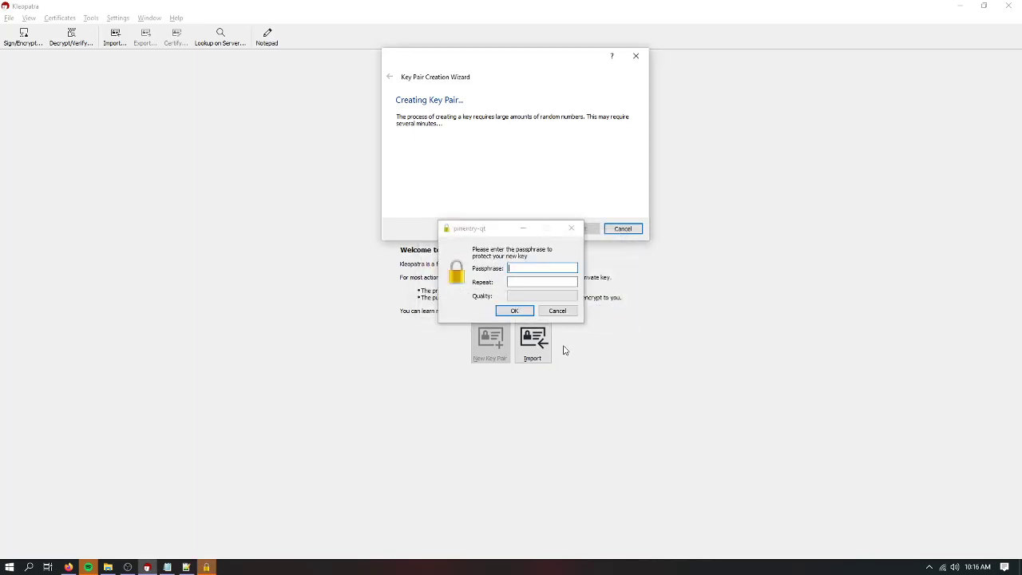
{"action": "left_click", "coordinate": [512, 267]}
{"action": "type", "text": "********"}
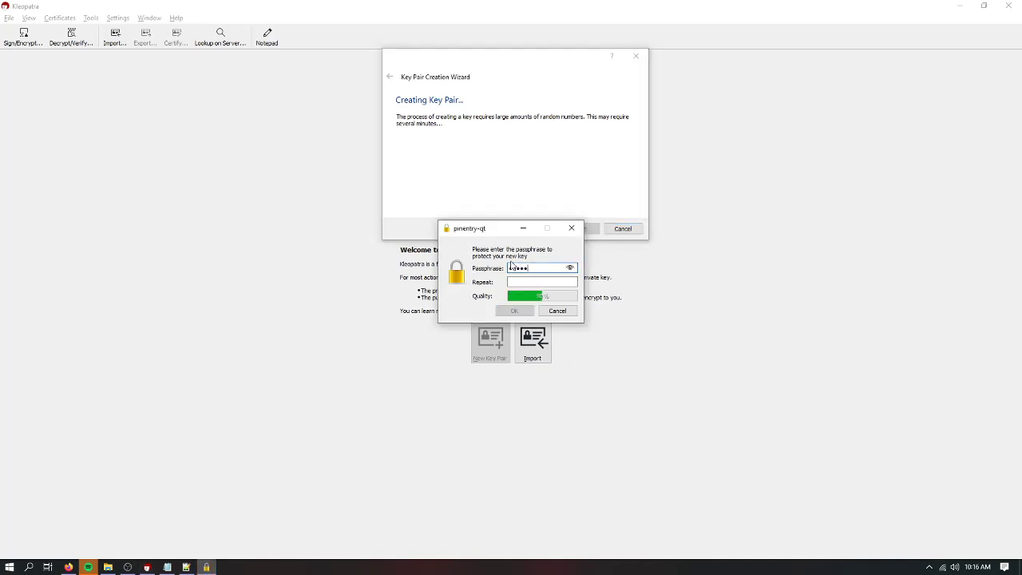
{"action": "type", "text": "****"}
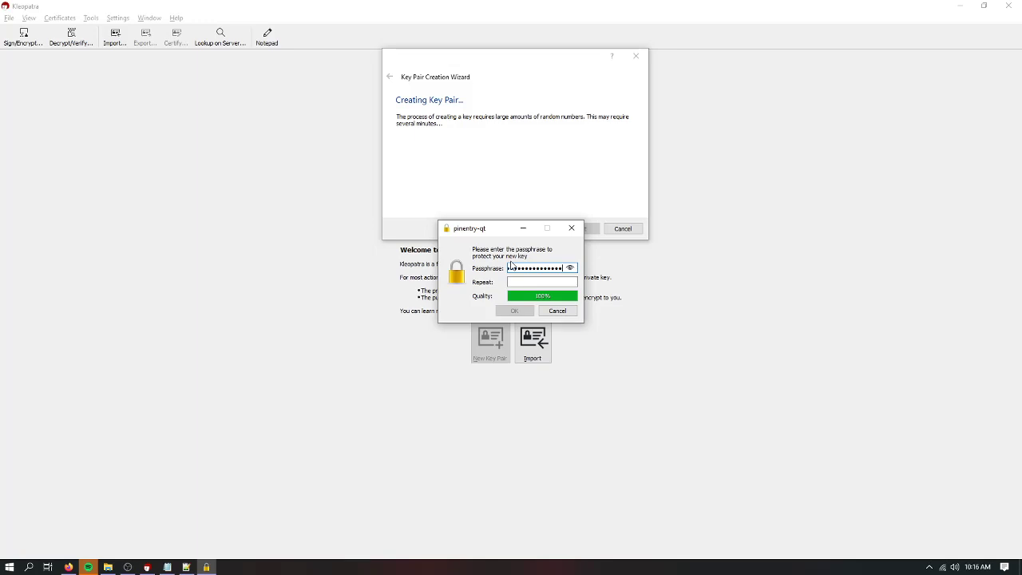
{"action": "key", "text": "Tab"}
{"action": "type", "text": "***************"}
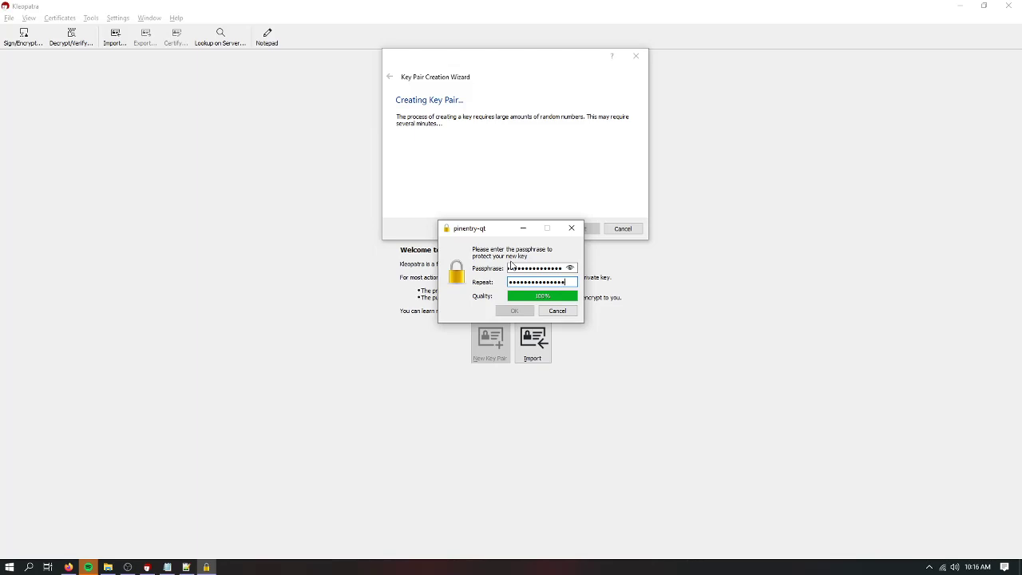
{"action": "type", "text": "***"}
{"action": "key", "text": "Return"}
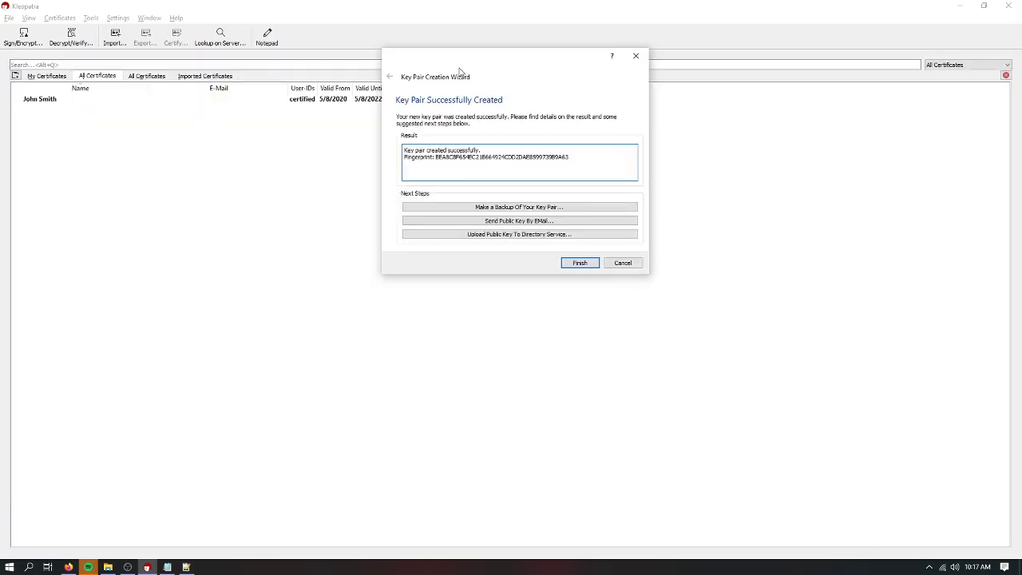
{"action": "left_click_drag", "start_coordinate": [460, 71], "coordinate": [428, 151]}
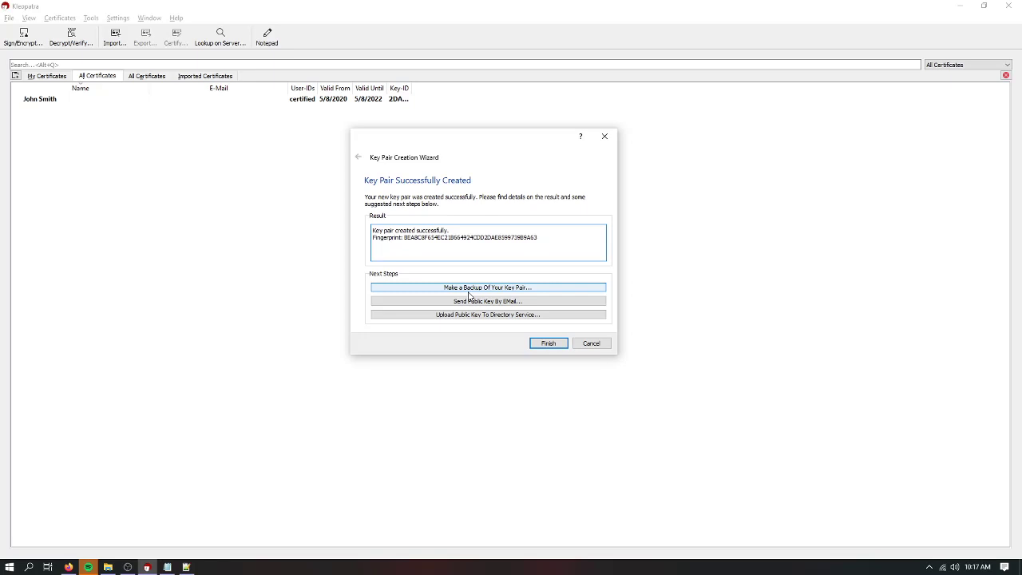
- Save a secret key backup with the owner's name appended to the file name, confirming with the passphrase
{"action": "left_click", "coordinate": [511, 289]}
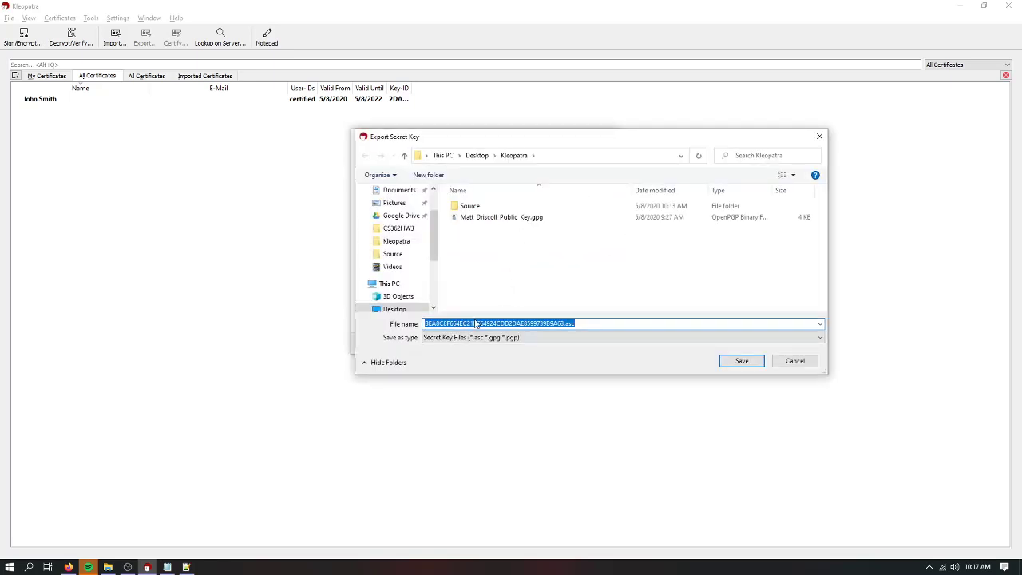
{"action": "left_click", "coordinate": [564, 324]}
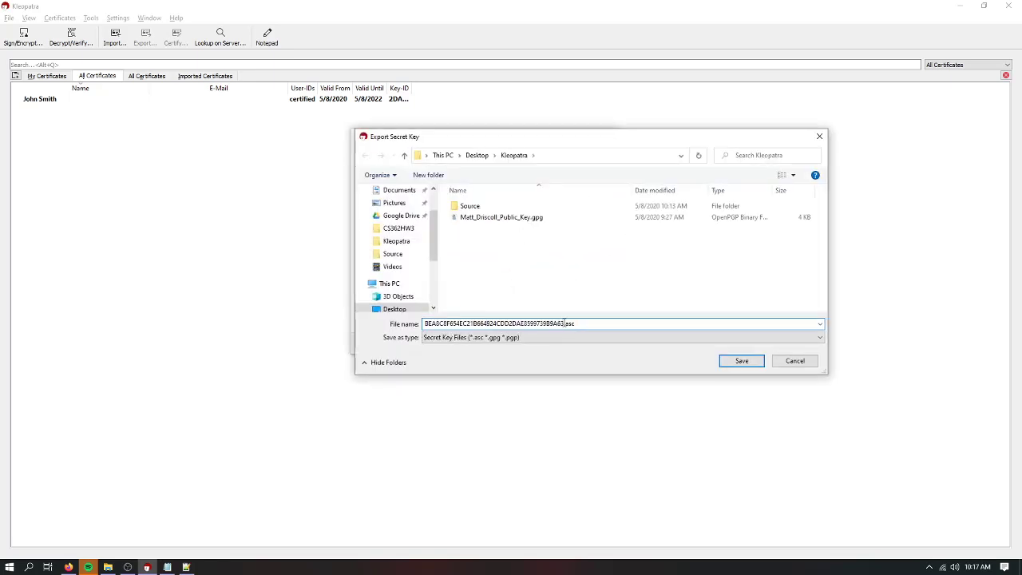
{"action": "type", "text": "_johnsmith"}
{"action": "key", "text": "Return"}
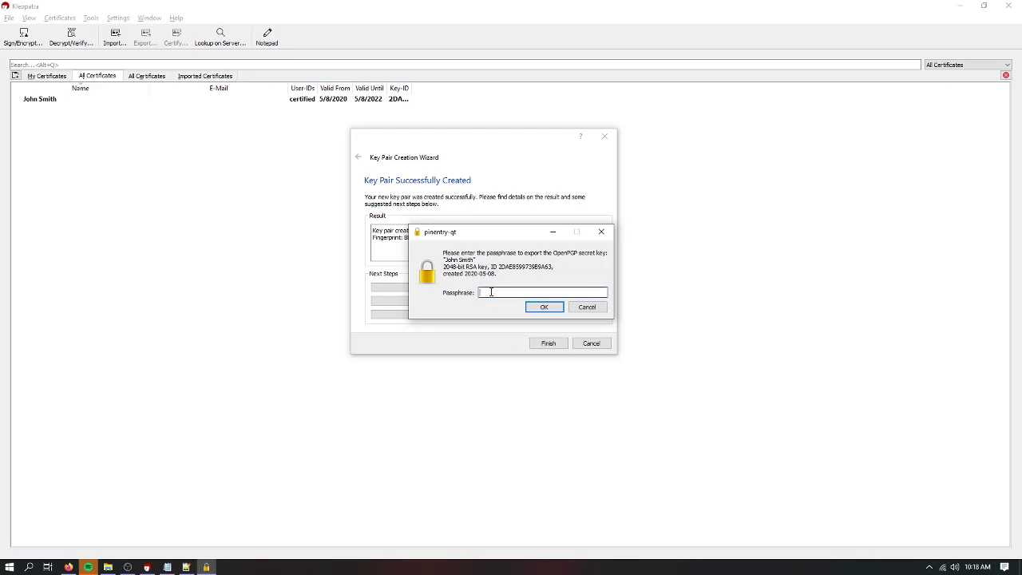
{"action": "type", "text": "••••••••••••••••••••••••"}
{"action": "key", "text": "Return"}
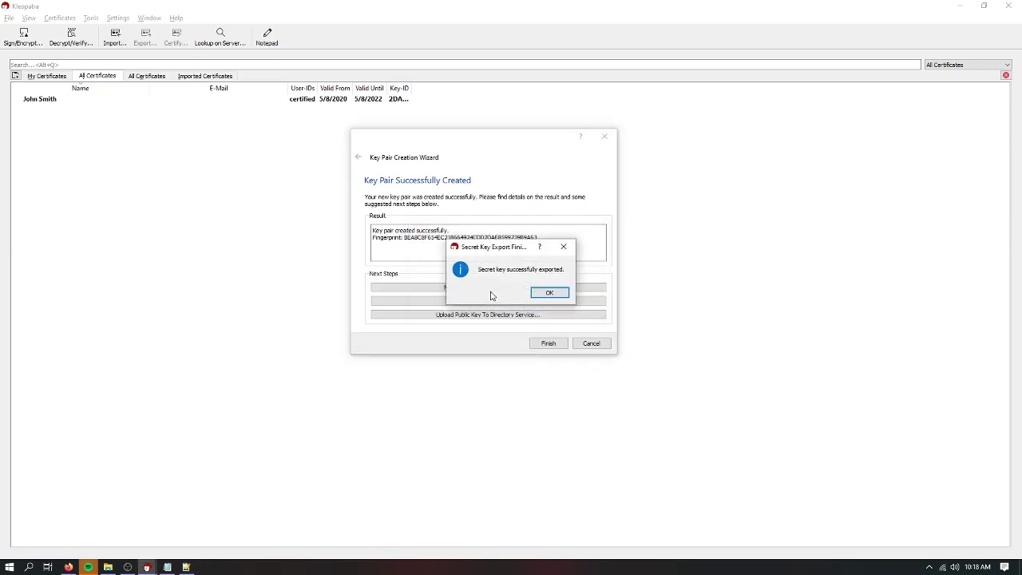
{"action": "left_click", "coordinate": [544, 293]}
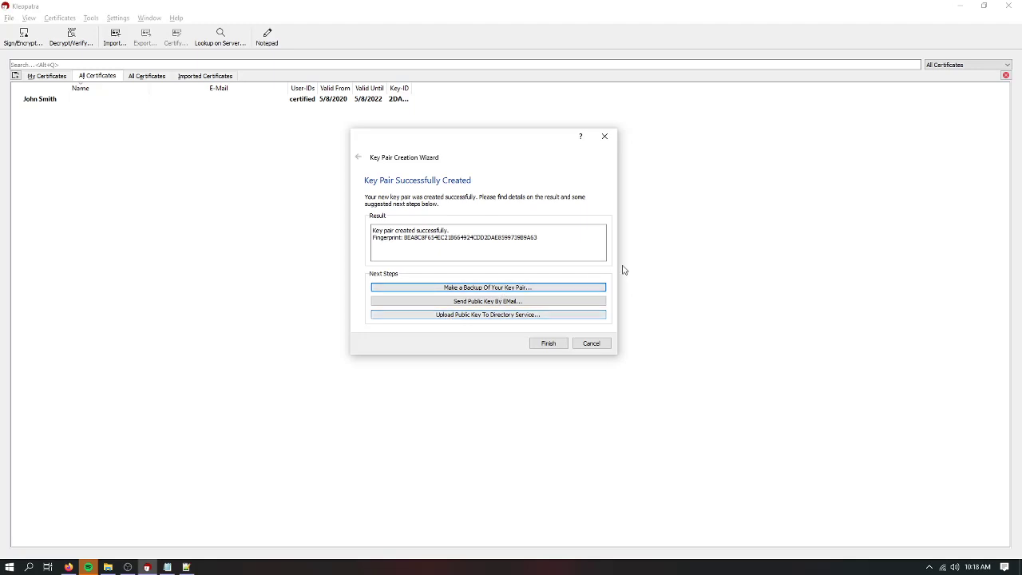
- Finish the Key Pair Creation Wizard to return to the certificate list
{"action": "left_click", "coordinate": [549, 345]}
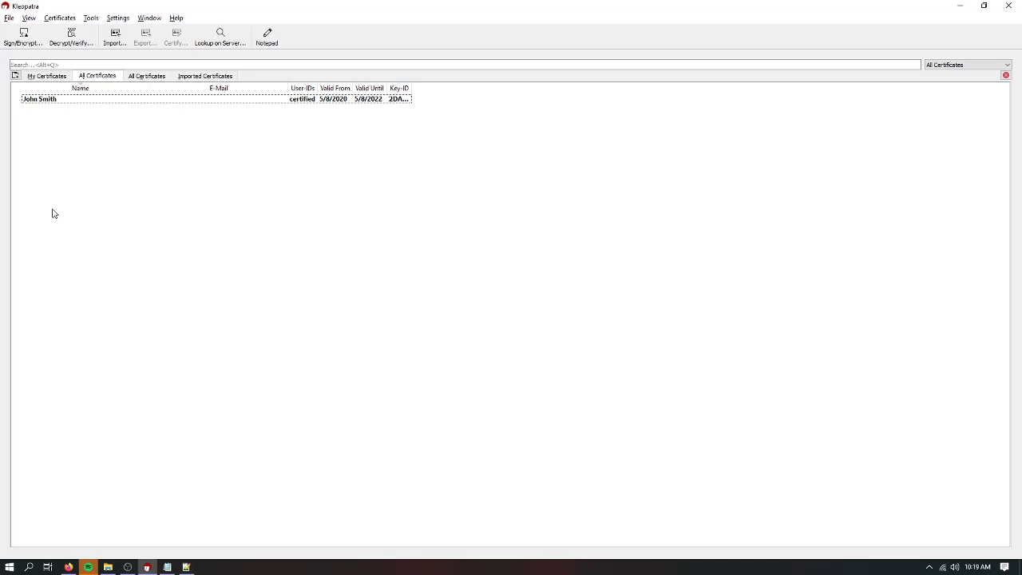
- Select the new certificate, then in Notepad++ close the key file and discard plain_text.txt.gpg
{"action": "left_click", "coordinate": [93, 101]}
{"action": "left_click", "coordinate": [88, 160]}
{"action": "left_click", "coordinate": [187, 567]}
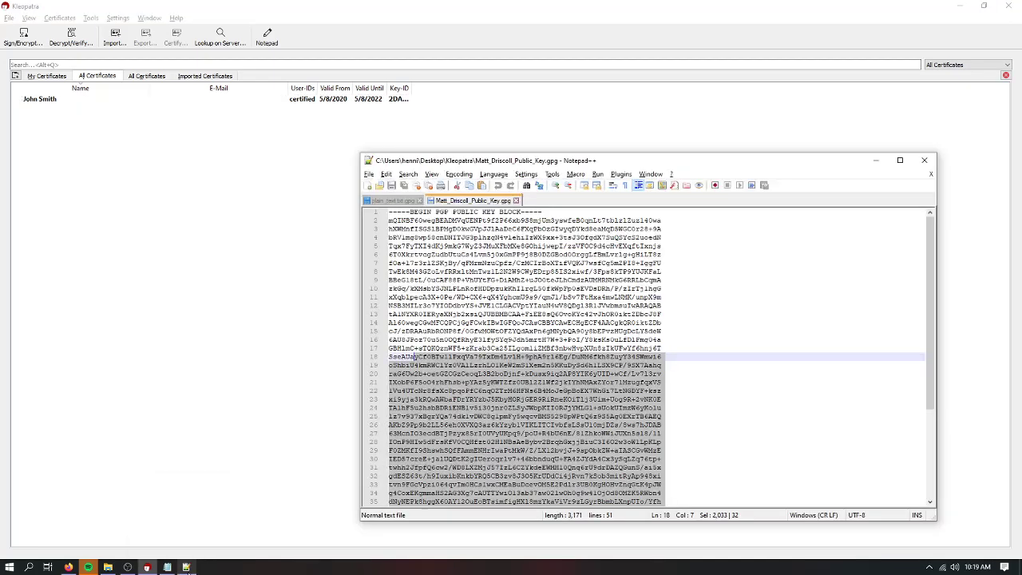
{"action": "left_click", "coordinate": [516, 200]}
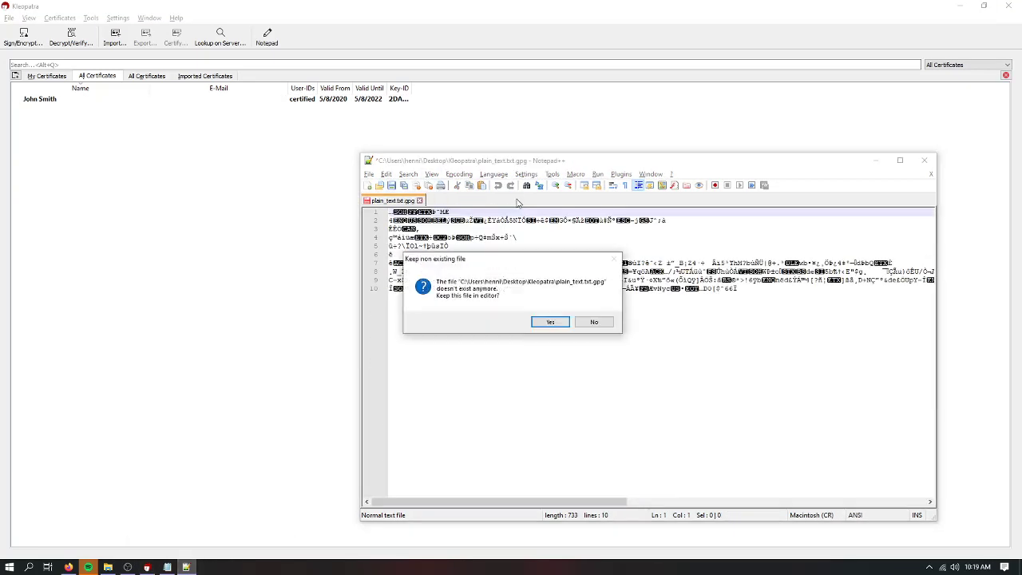
{"action": "left_click", "coordinate": [594, 323]}
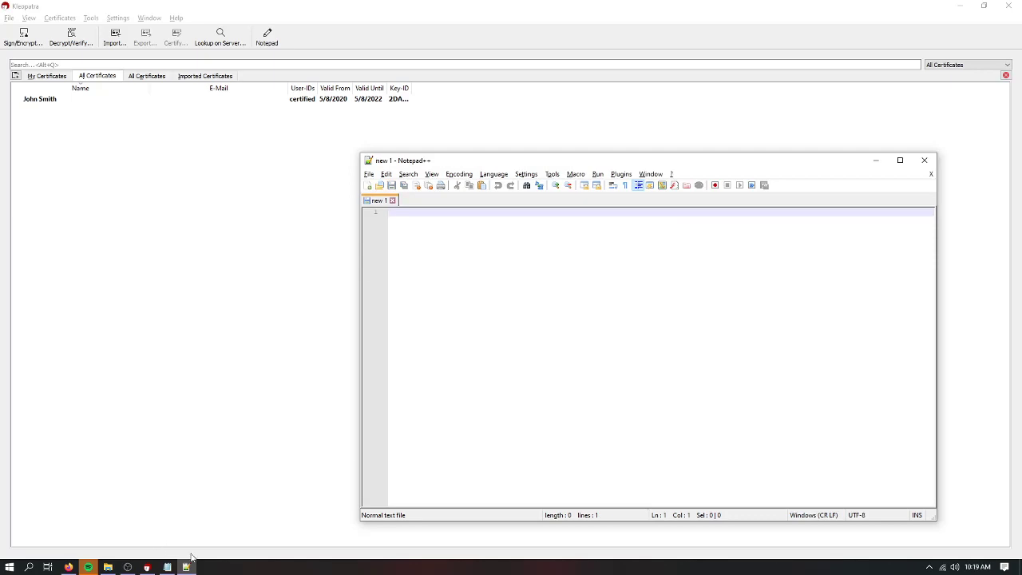
- Close Notepad without saving and drag plain_text.txt from the Source folder into Notepad++
{"action": "right_click", "coordinate": [166, 567]}
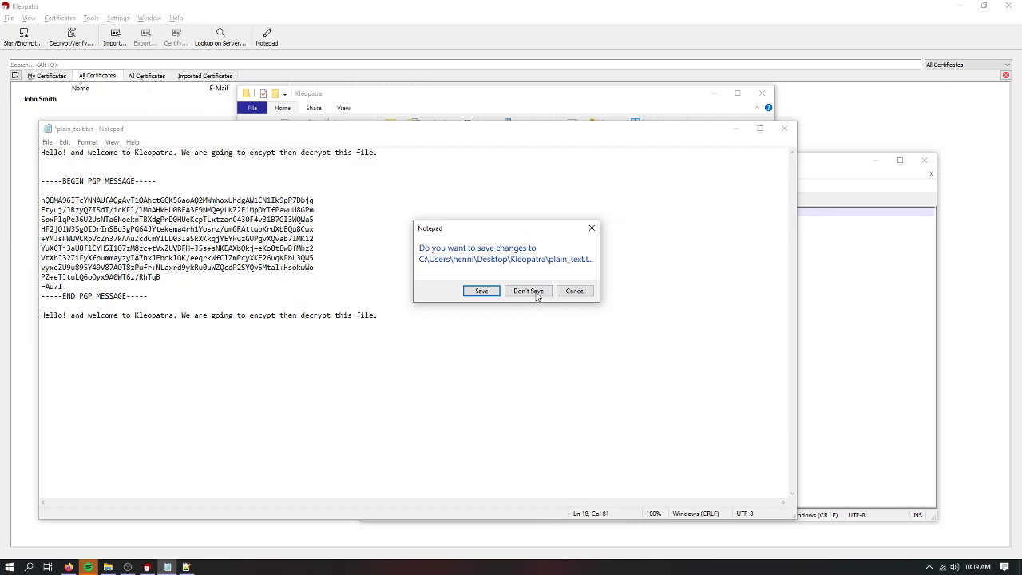
{"action": "left_click", "coordinate": [530, 291]}
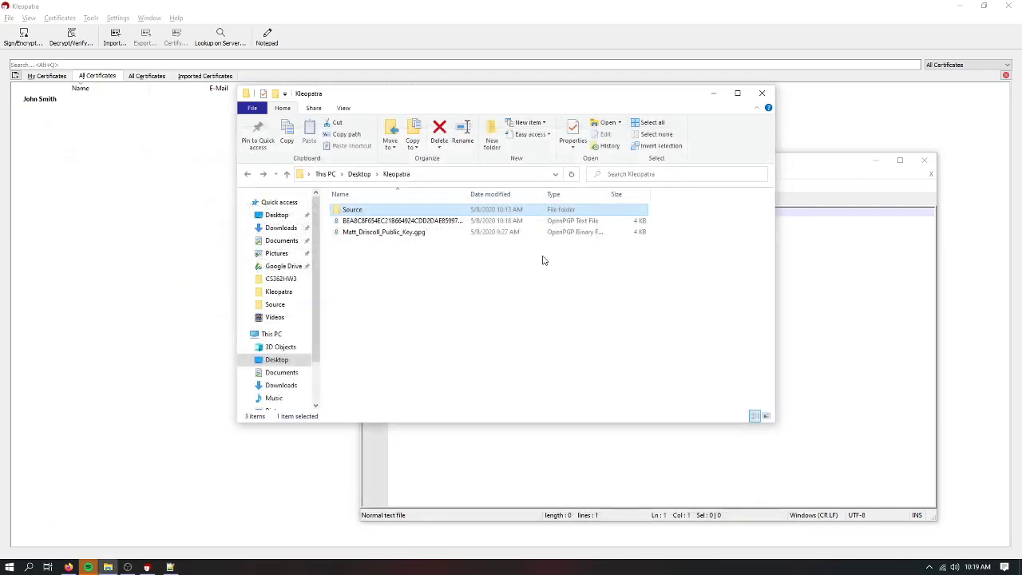
{"action": "double_click", "coordinate": [371, 211]}
{"action": "left_click_drag", "start_coordinate": [354, 104], "coordinate": [558, 133]}
{"action": "left_click_drag", "start_coordinate": [572, 241], "coordinate": [402, 246]}
{"action": "left_click", "coordinate": [919, 123]}
{"action": "key", "text": "End"}
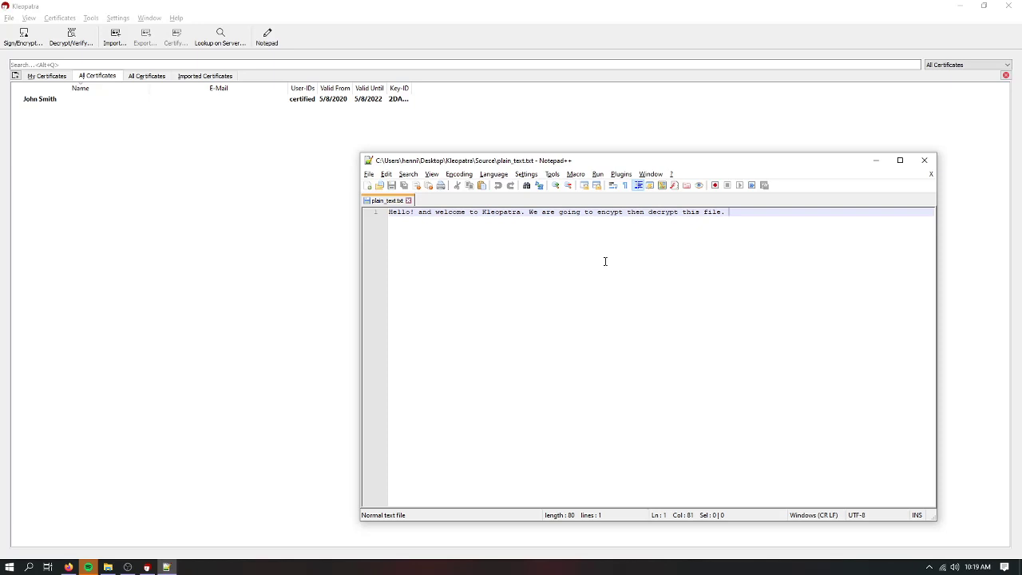
- Pick plain_text.txt through Kleopatra's Sign/Encrypt file chooser
{"action": "left_click", "coordinate": [216, 222]}
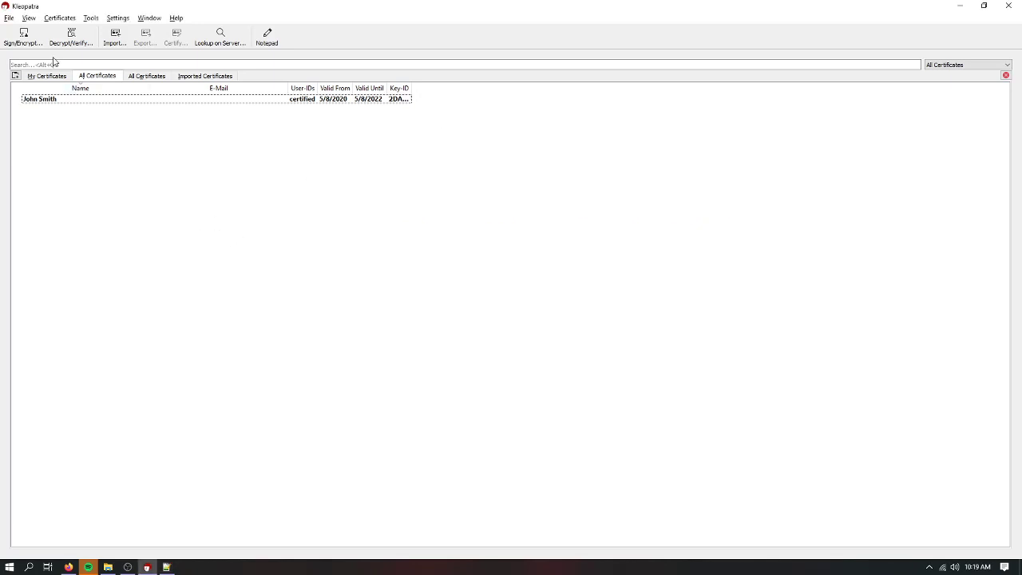
{"action": "left_click", "coordinate": [25, 36]}
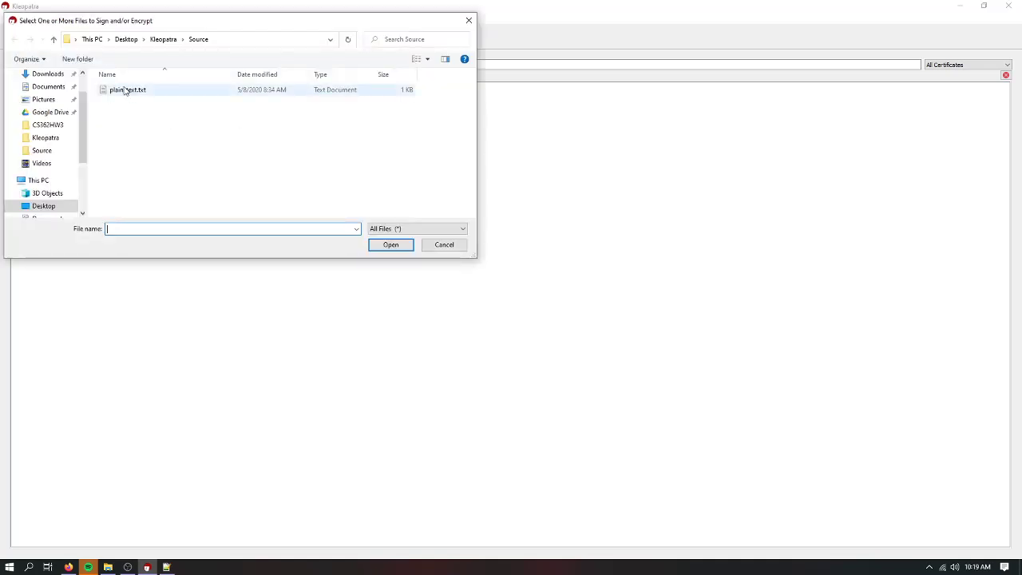
{"action": "double_click", "coordinate": [124, 90]}
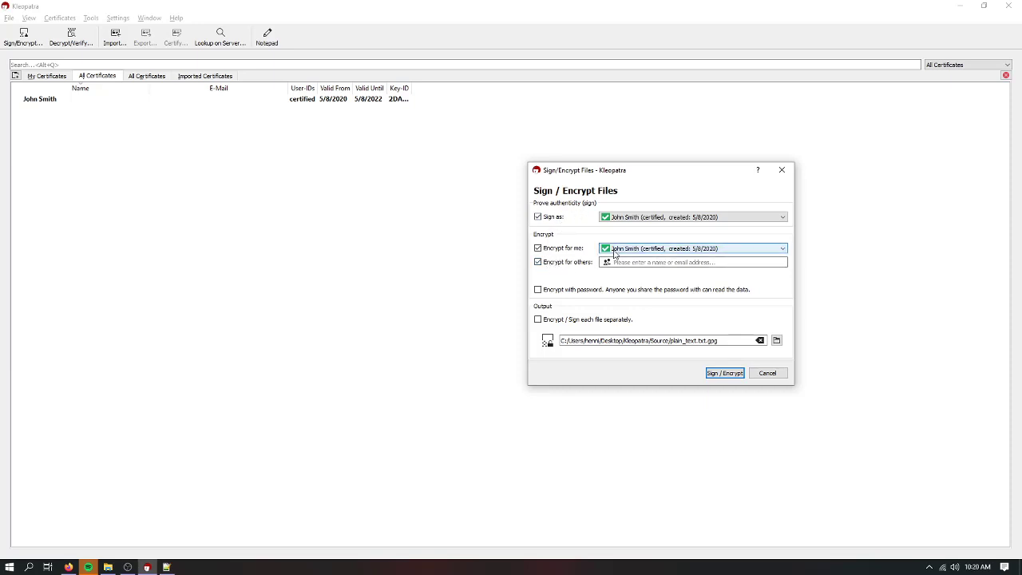
- Leave both recipient options on and remove 'Source/' so output targets Kleopatra/plain_text.txt.gpg
{"action": "left_click", "coordinate": [537, 262]}
{"action": "left_click", "coordinate": [538, 263]}
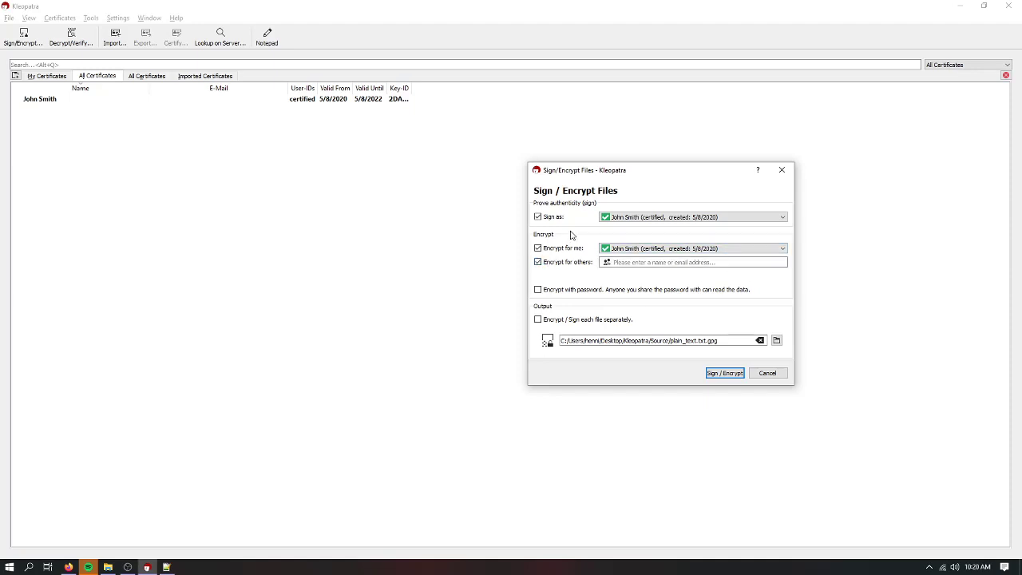
{"action": "left_click", "coordinate": [537, 248]}
{"action": "left_click", "coordinate": [537, 248]}
{"action": "left_click", "coordinate": [683, 340]}
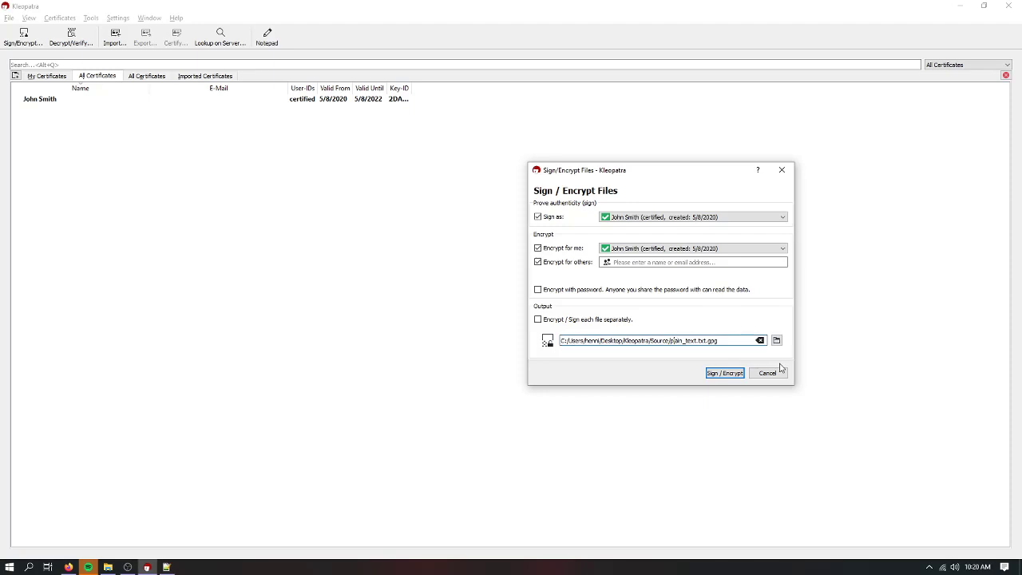
{"action": "key", "text": "BackSpace"}
{"action": "key", "text": "BackSpace"}
{"action": "key", "text": "BackSpace"}
{"action": "key", "text": "BackSpace"}
{"action": "key", "text": "BackSpace"}
{"action": "key", "text": "BackSpace"}
{"action": "key", "text": "BackSpace"}
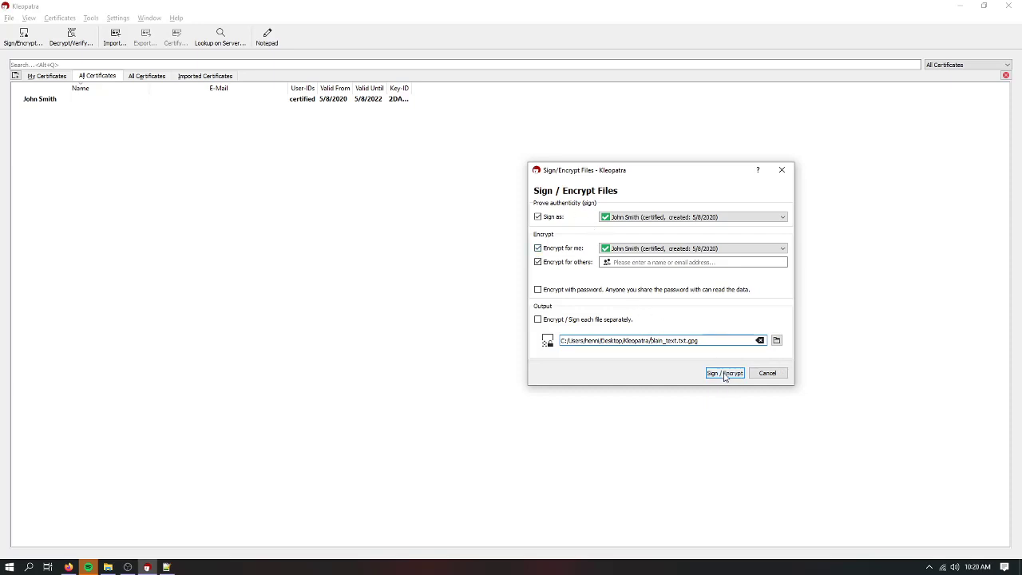
- Start Sign / Encrypt on plain_text.txt and enter the secret key's passphrase
{"action": "left_click", "coordinate": [712, 340]}
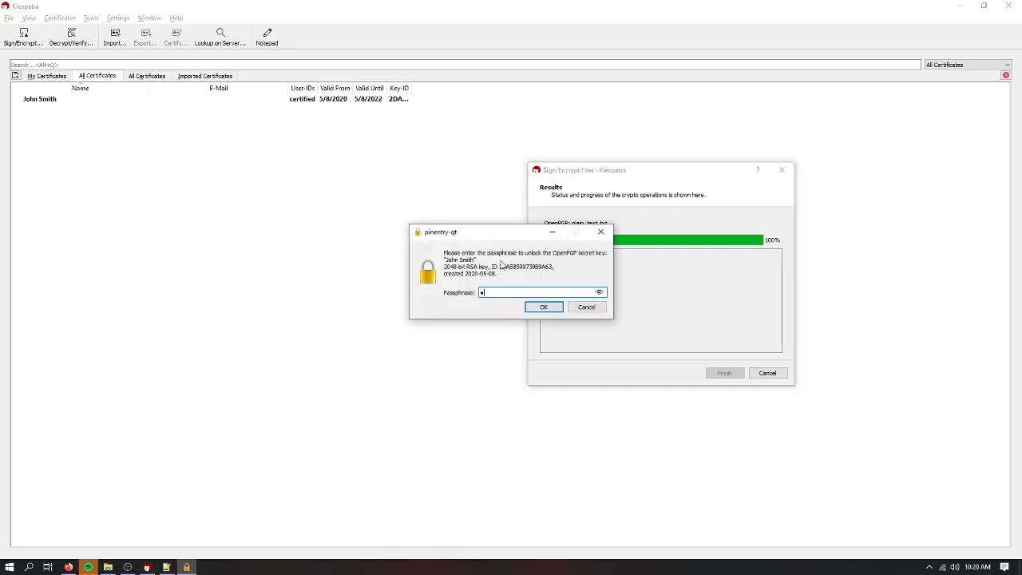
{"action": "type", "text": "••"}
- Confirm the passphrase and close the completed sign-and-encrypt results with Finish
{"action": "key", "text": "Return"}
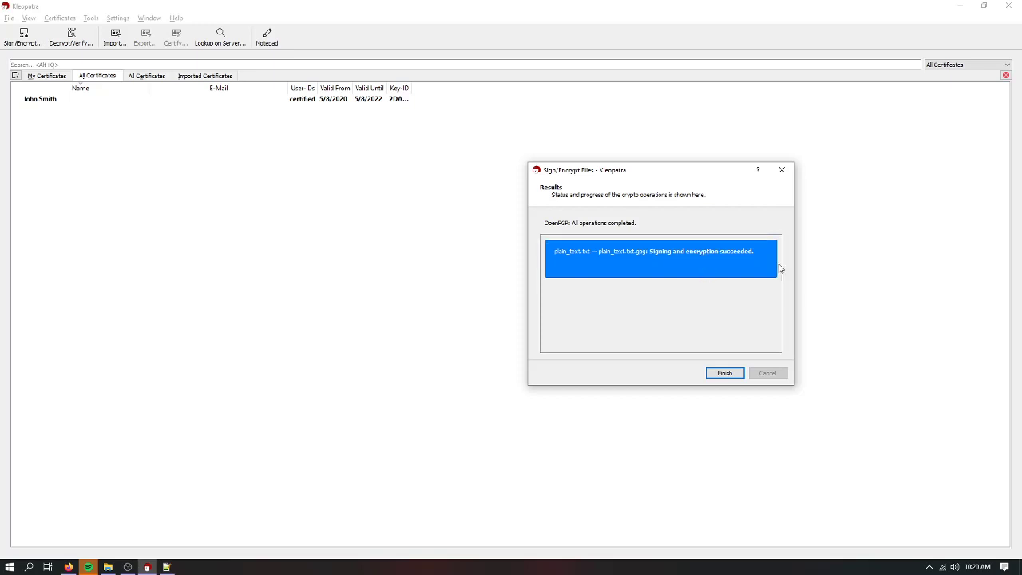
{"action": "left_click", "coordinate": [724, 373]}
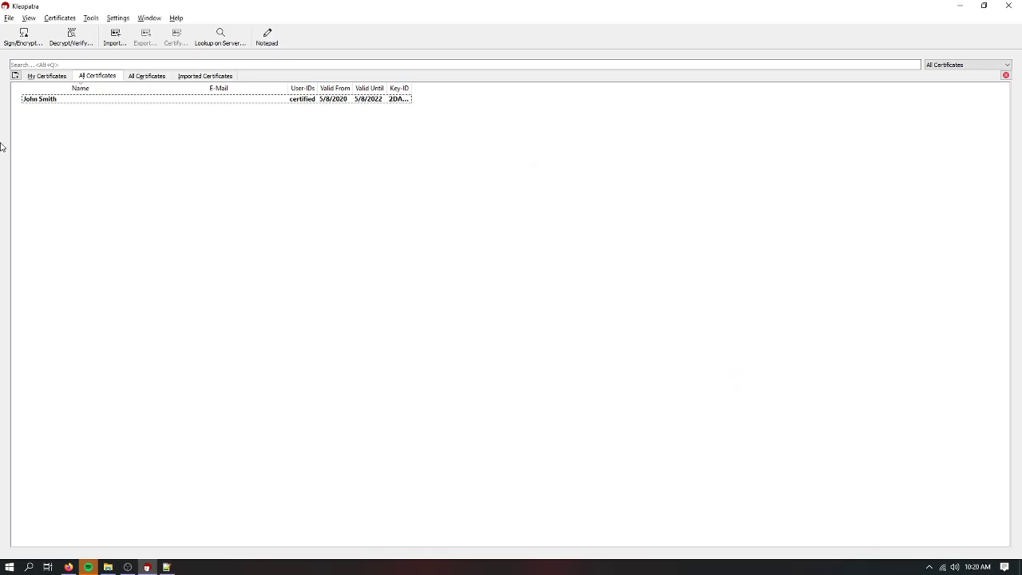
- Go to the Kleopatra folder and open plain_text.txt.gpg with Edit with Notepad++
{"action": "left_click", "coordinate": [114, 568]}
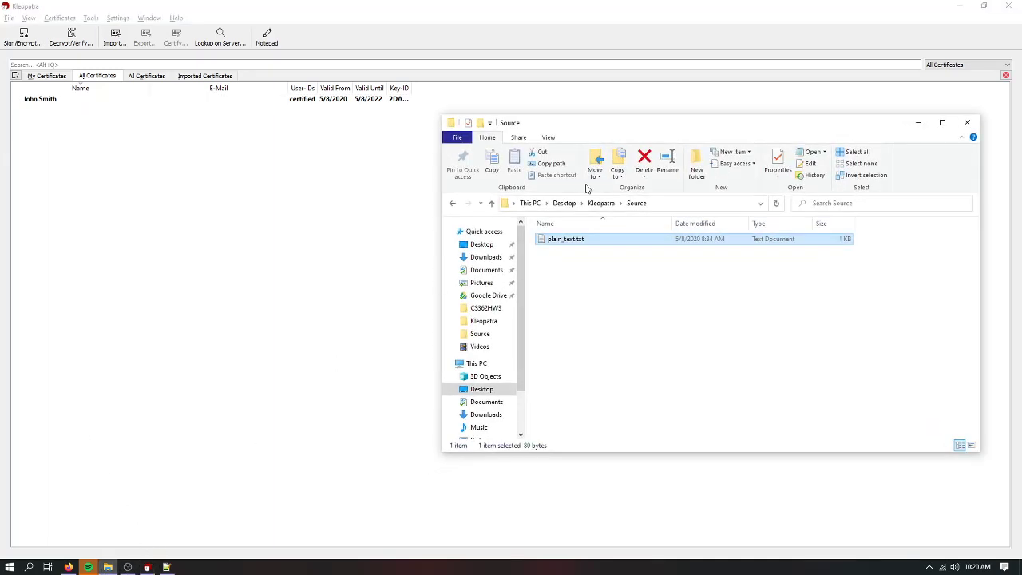
{"action": "left_click", "coordinate": [611, 206]}
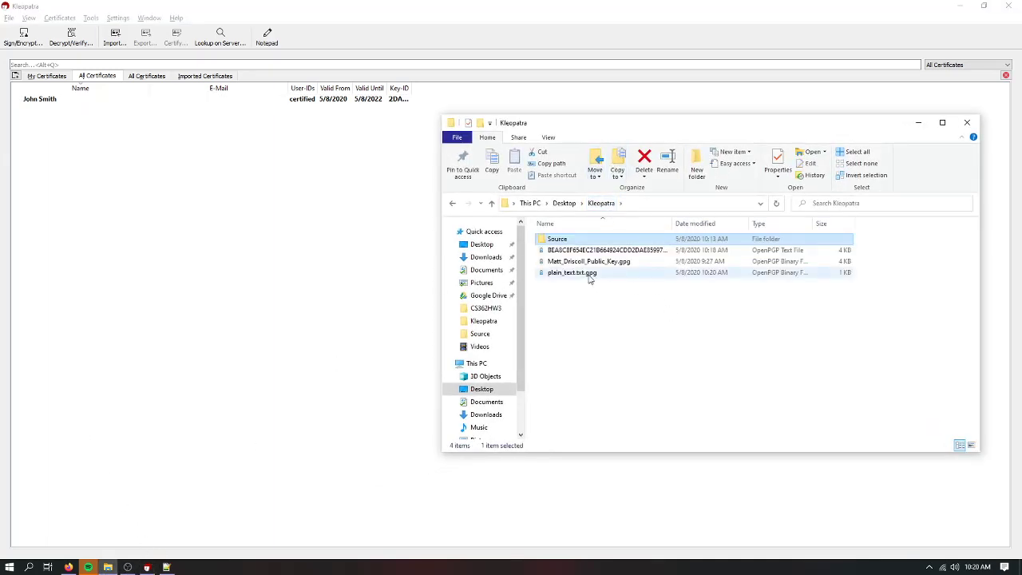
{"action": "left_click", "coordinate": [589, 274]}
{"action": "right_click", "coordinate": [591, 278]}
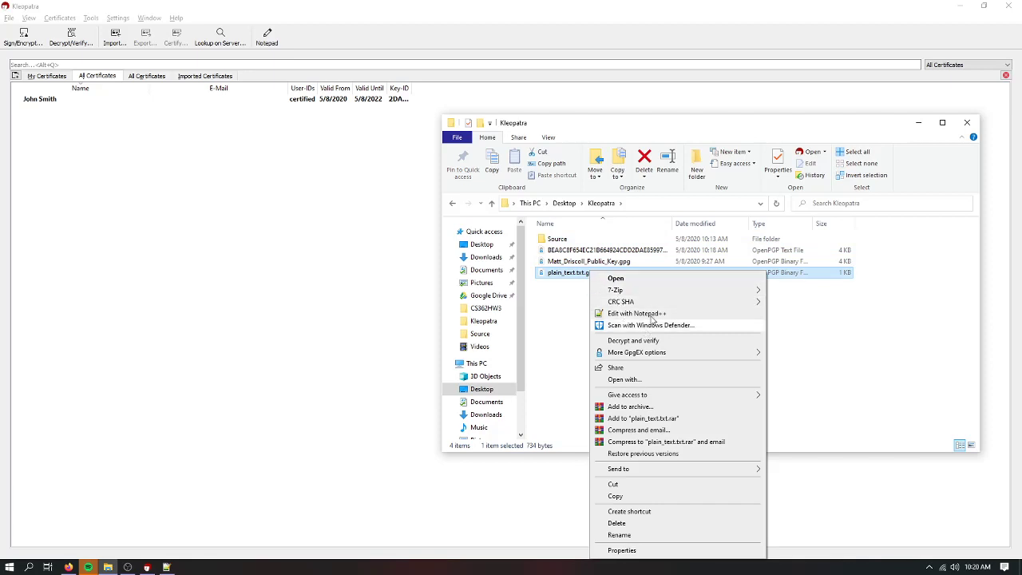
{"action": "left_click", "coordinate": [652, 314]}
- Inspect the 12 lines of scrambled encrypted text, then bring the Kleopatra folder window forward
{"action": "left_click_drag", "start_coordinate": [363, 254], "coordinate": [696, 297]}
{"action": "left_click", "coordinate": [748, 317]}
{"action": "left_click", "coordinate": [696, 299]}
{"action": "left_click", "coordinate": [742, 314]}
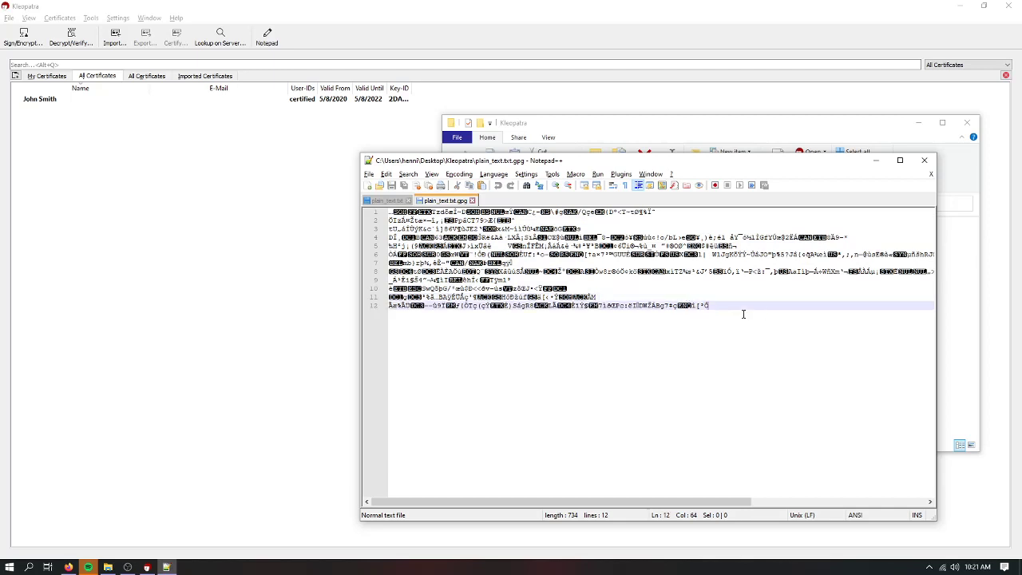
{"action": "left_click", "coordinate": [954, 349]}
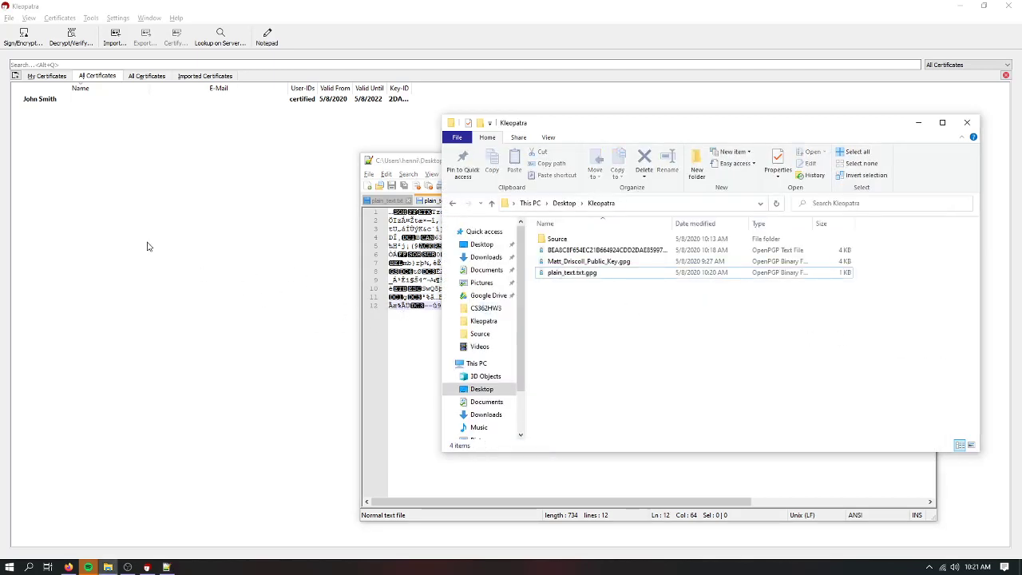
- Choose plain_text.txt.gpg in the Kleopatra folder for Decrypt/Verify and Save All the output
{"action": "left_click", "coordinate": [337, 280]}
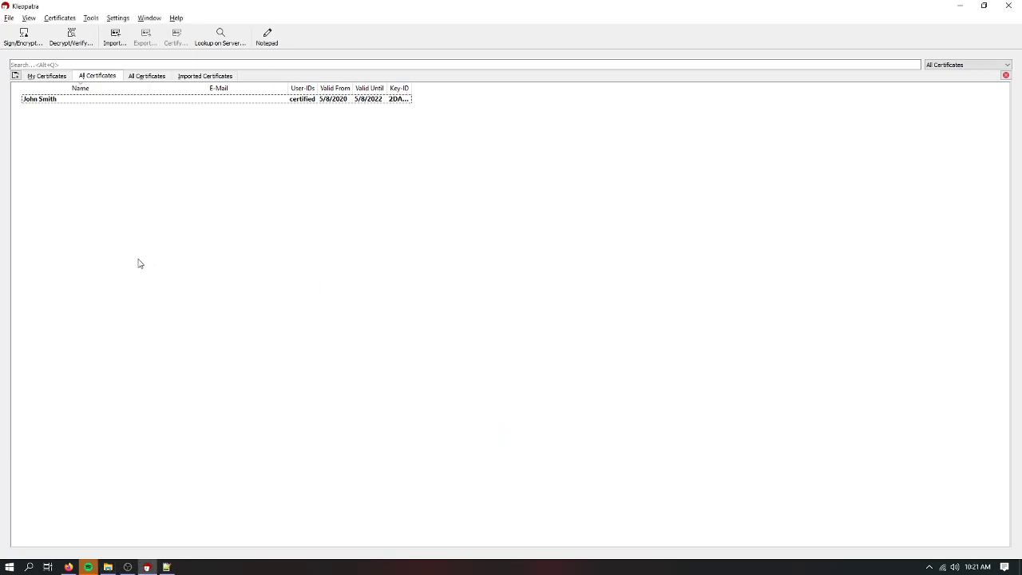
{"action": "left_click", "coordinate": [39, 99]}
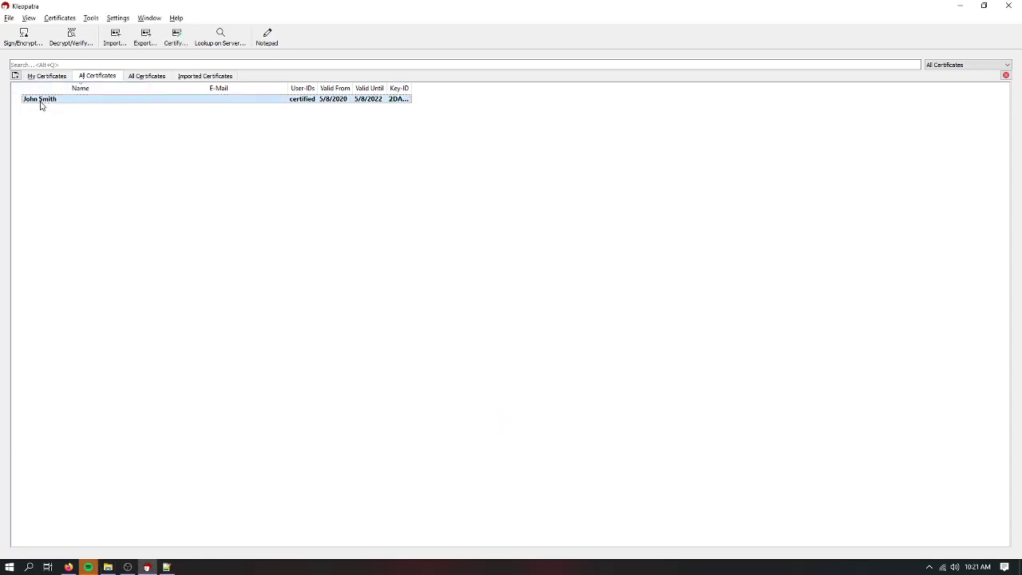
{"action": "left_click", "coordinate": [73, 36]}
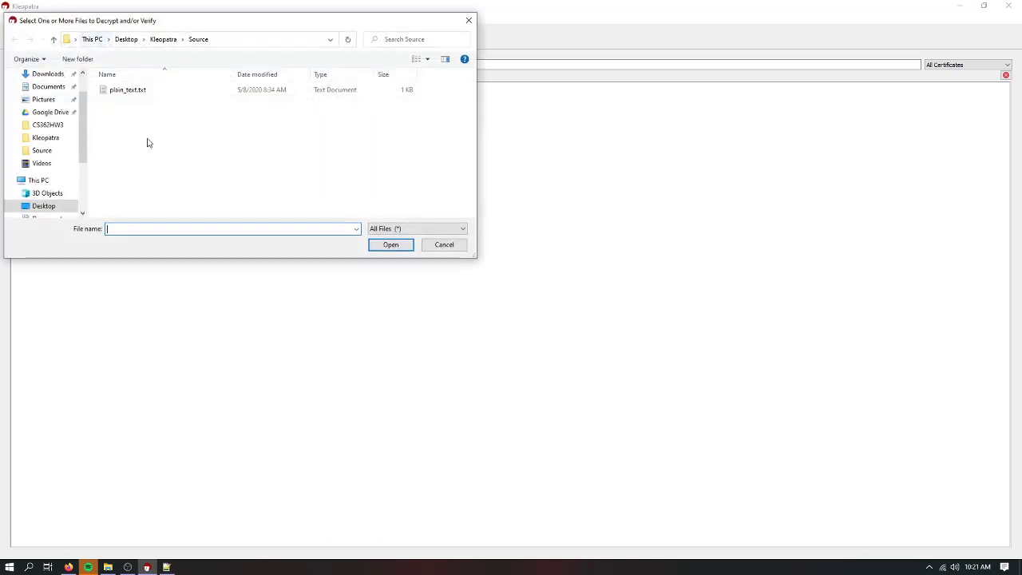
{"action": "left_click", "coordinate": [165, 41]}
{"action": "double_click", "coordinate": [150, 125]}
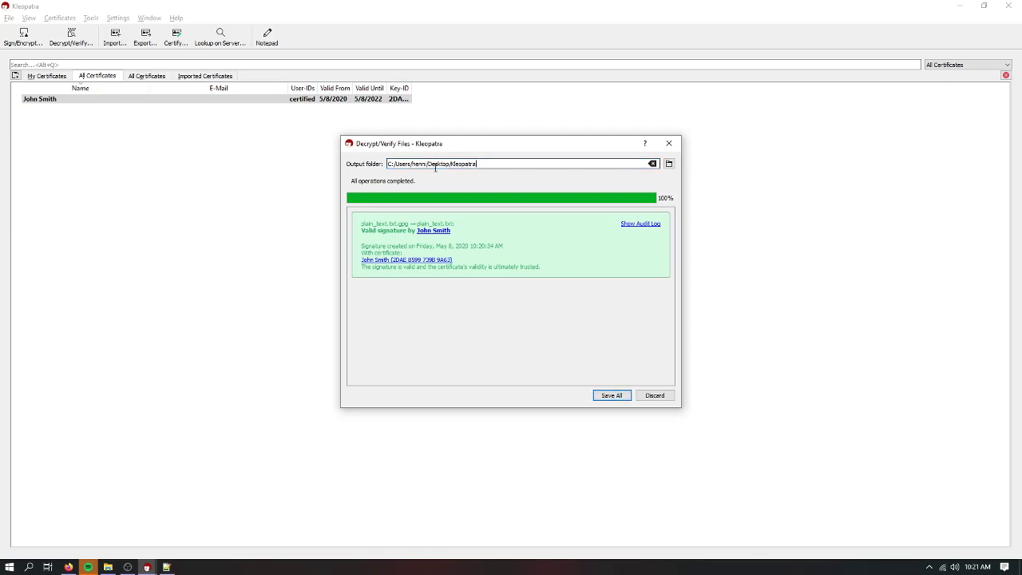
{"action": "left_click", "coordinate": [499, 165]}
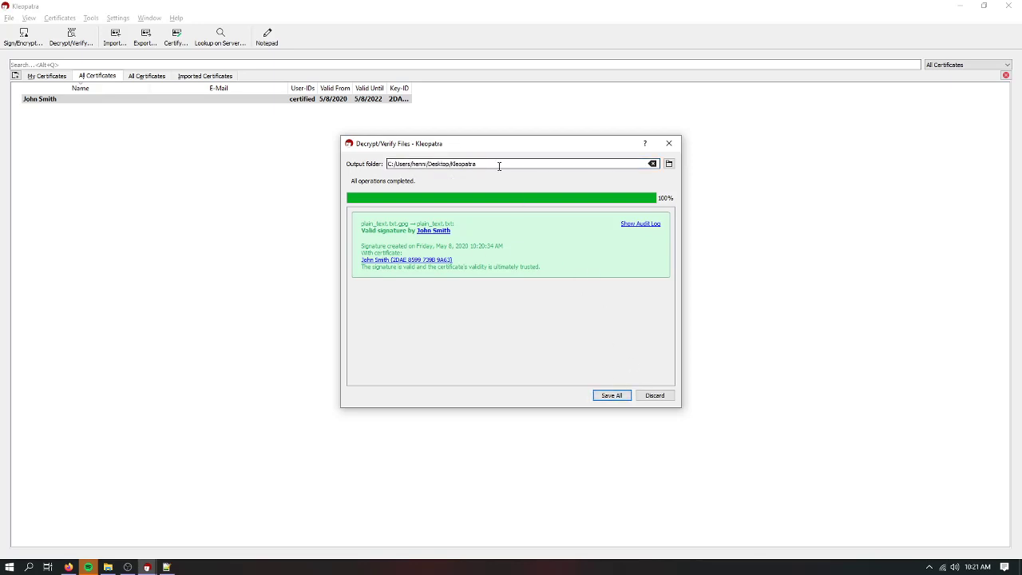
{"action": "left_click", "coordinate": [610, 396]}
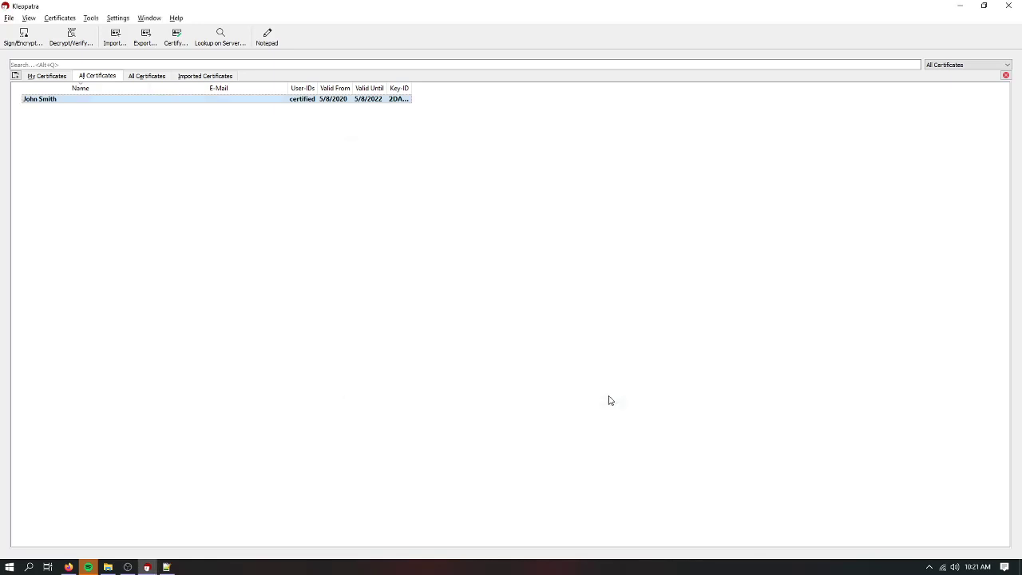
- Open the decrypted plain_text.txt to check its contents, then close it
{"action": "left_click", "coordinate": [108, 567]}
{"action": "double_click", "coordinate": [588, 272]}
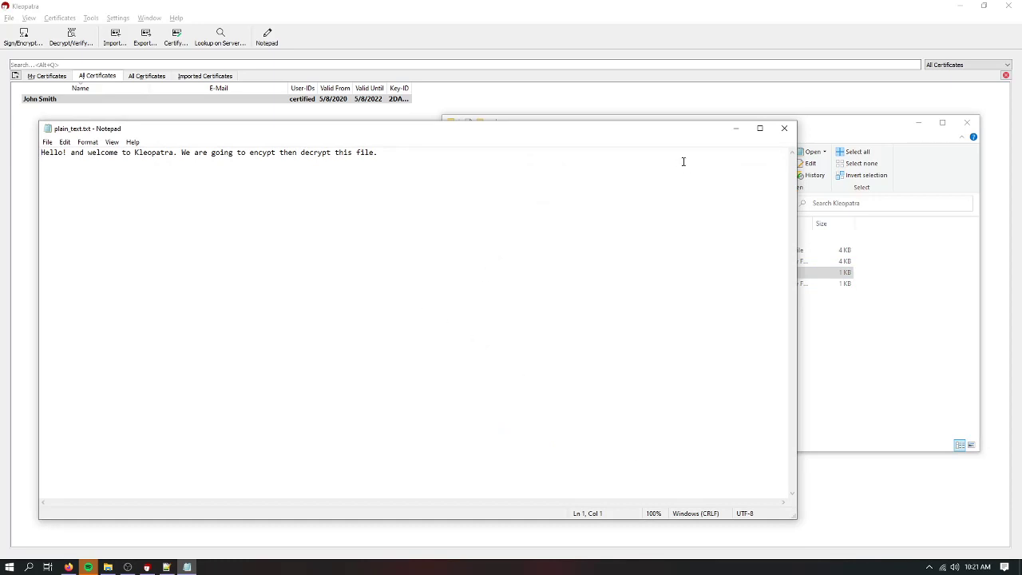
{"action": "left_click", "coordinate": [783, 128]}
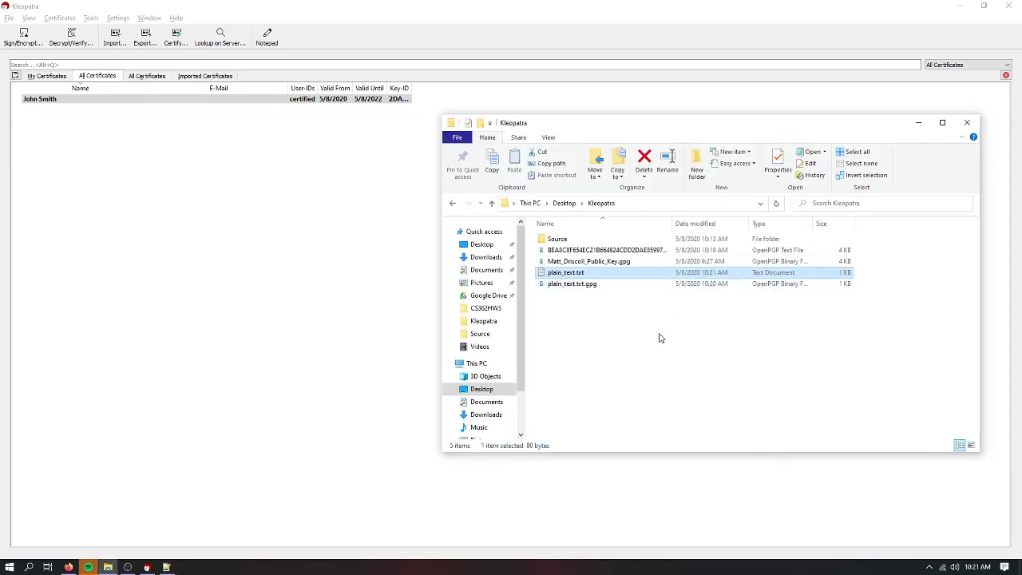
- Select plain_text.txt and plain_text.txt.gpg in the Kleopatra folder and delete them
{"action": "left_click", "coordinate": [145, 200]}
{"action": "key", "text": "alt+Tab"}
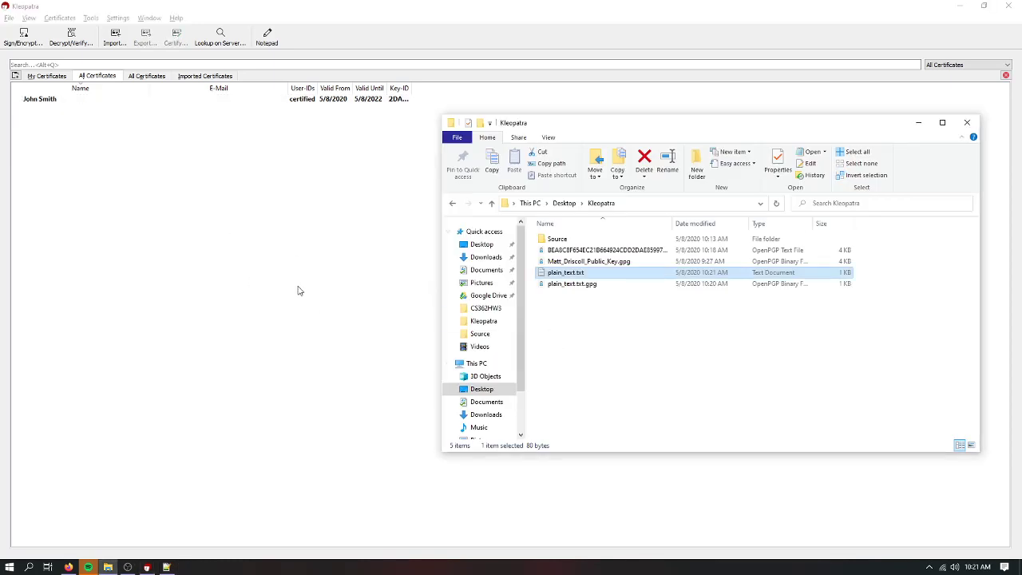
{"action": "left_click_drag", "start_coordinate": [579, 335], "coordinate": [578, 275]}
{"action": "key", "text": "Delete"}
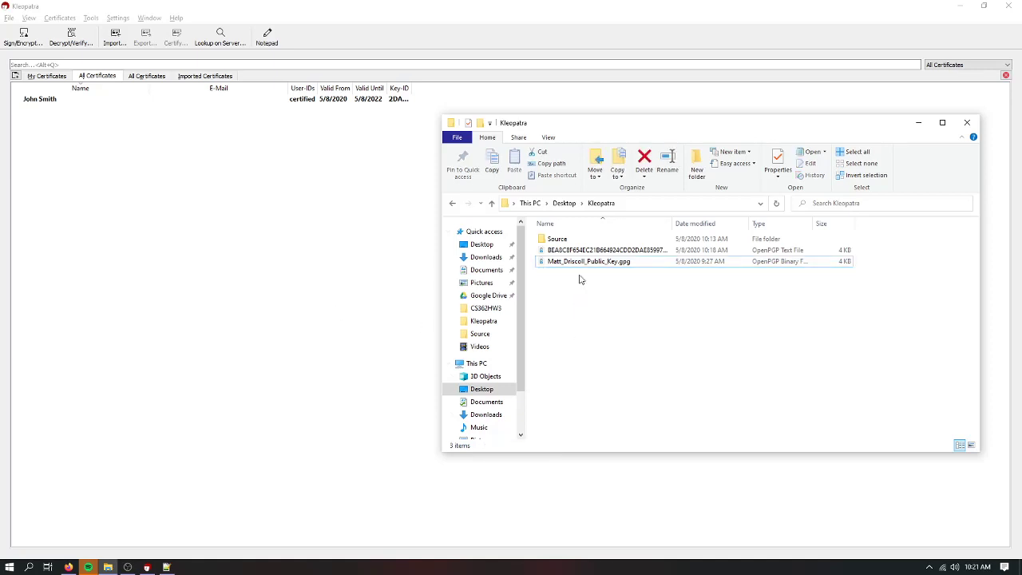
- Close the deleted plain_text.txt.gpg tab in Notepad++ and select the message text in plain_text.txt
{"action": "left_click", "coordinate": [159, 269]}
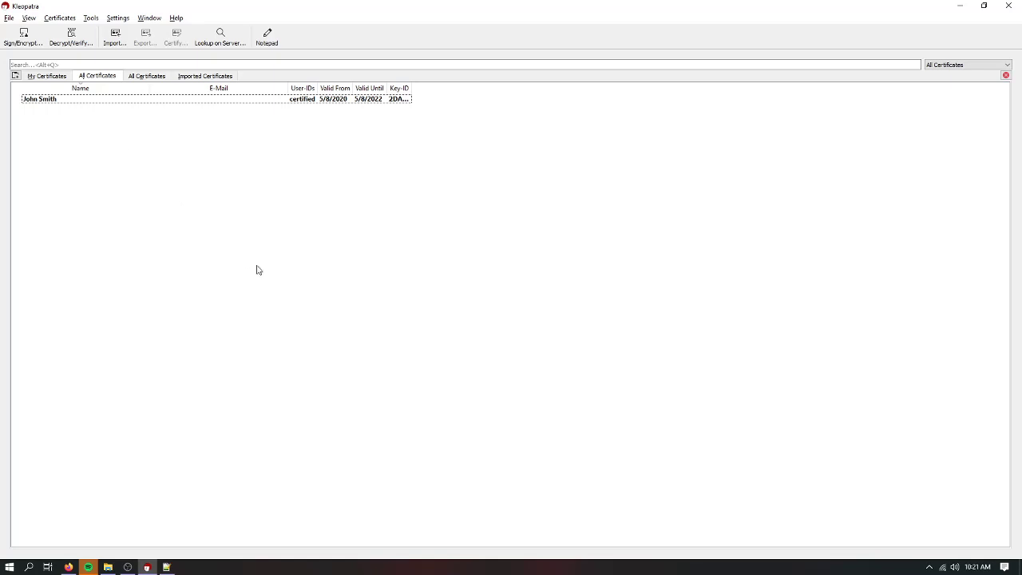
{"action": "left_click", "coordinate": [171, 568]}
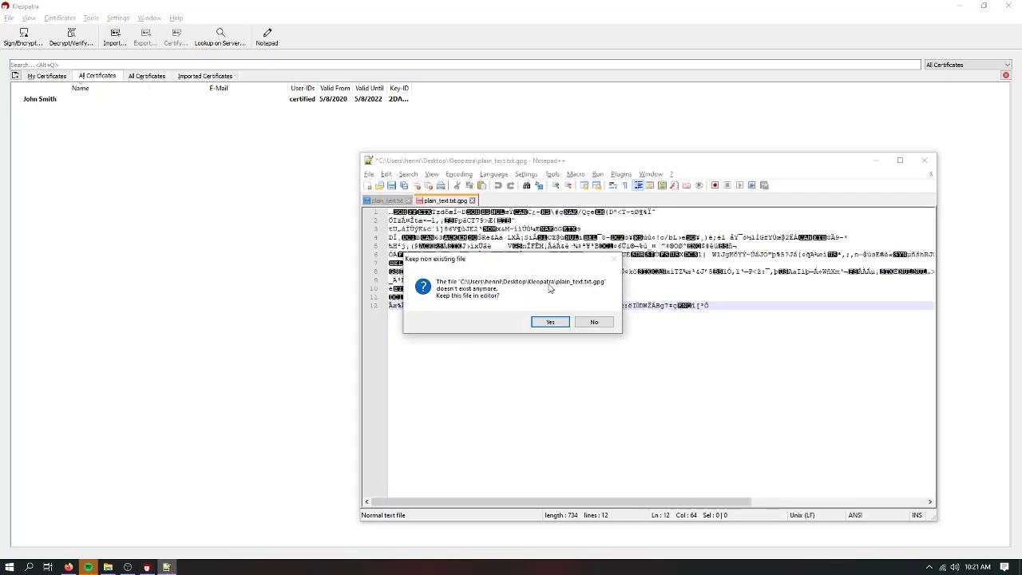
{"action": "left_click", "coordinate": [597, 323]}
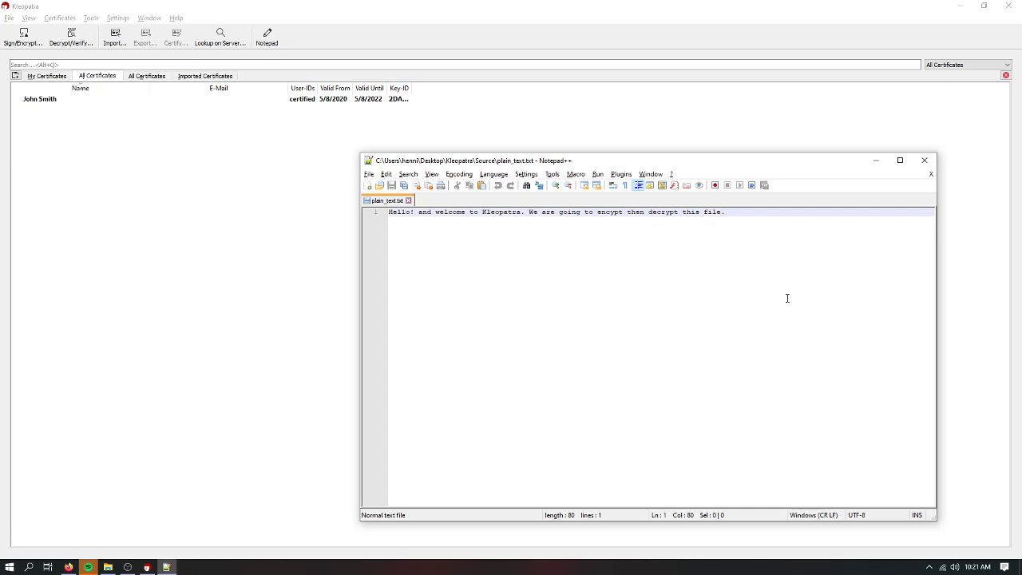
{"action": "left_click_drag", "start_coordinate": [735, 217], "coordinate": [352, 220]}
- Copy the selected message text to the clipboard
{"action": "right_click", "coordinate": [443, 212]}
{"action": "left_click", "coordinate": [467, 229]}
{"action": "left_click", "coordinate": [264, 290]}
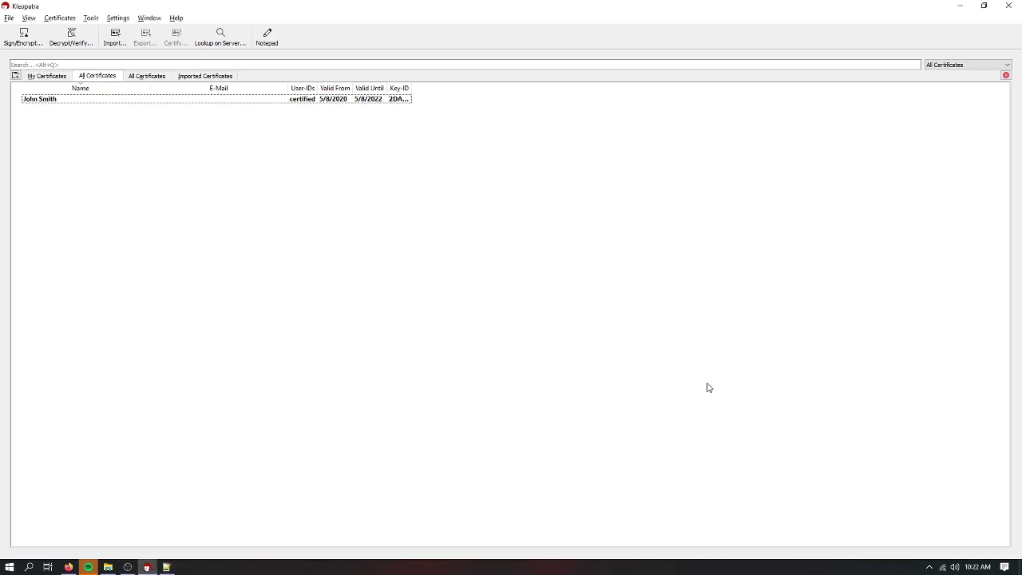
- Encrypt the clipboard from the Kleopatra tray icon for the single listed certificate and close results
{"action": "left_click", "coordinate": [928, 567]}
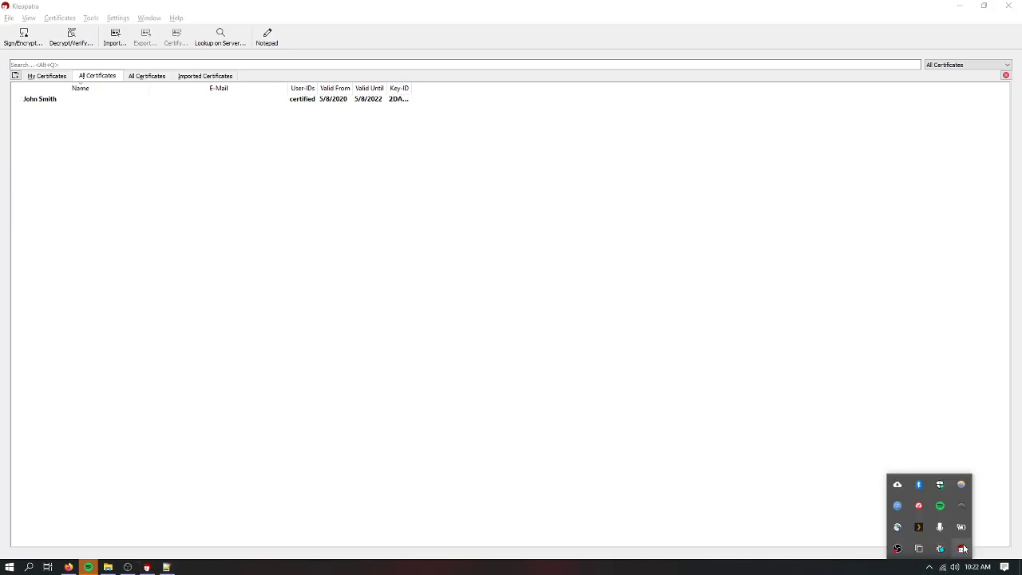
{"action": "right_click", "coordinate": [962, 548]}
{"action": "mouse_move", "coordinate": [960, 507]}
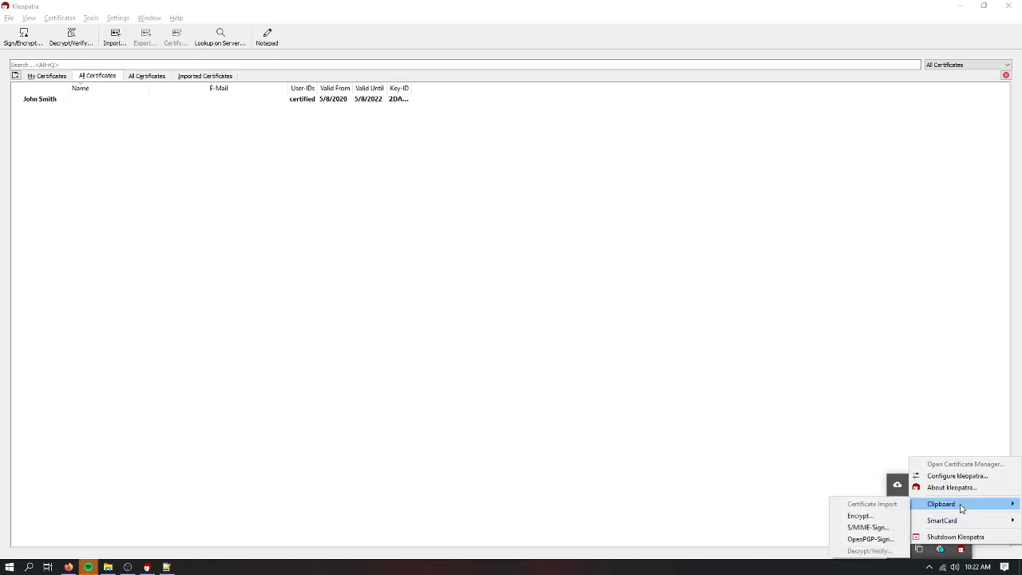
{"action": "left_click", "coordinate": [852, 515]}
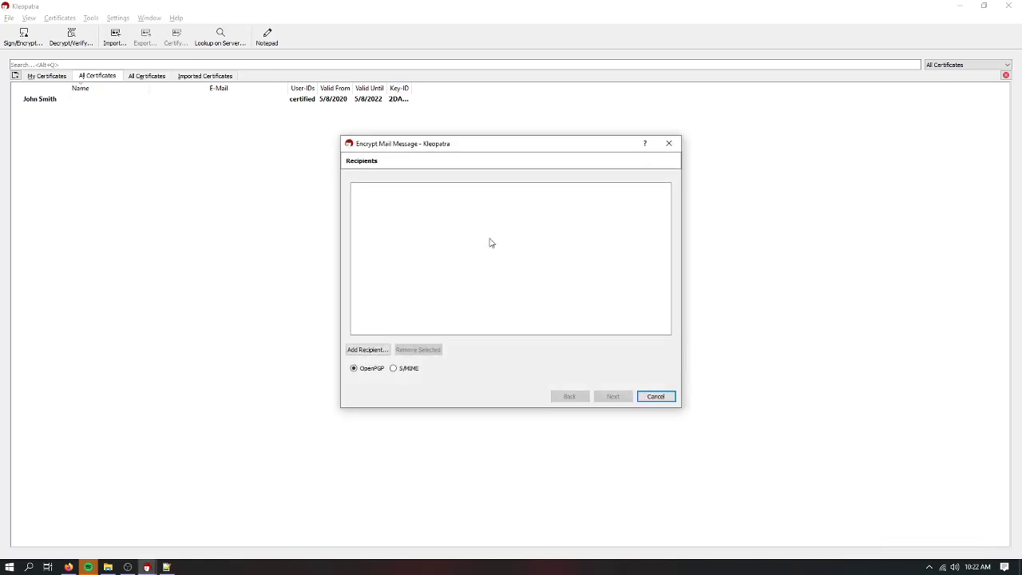
{"action": "left_click", "coordinate": [372, 348]}
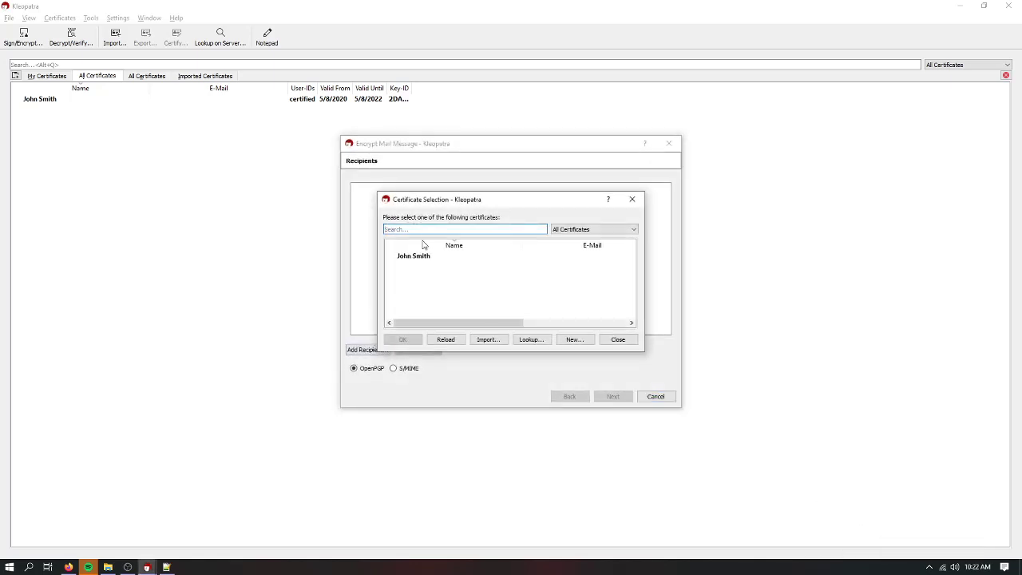
{"action": "double_click", "coordinate": [420, 260]}
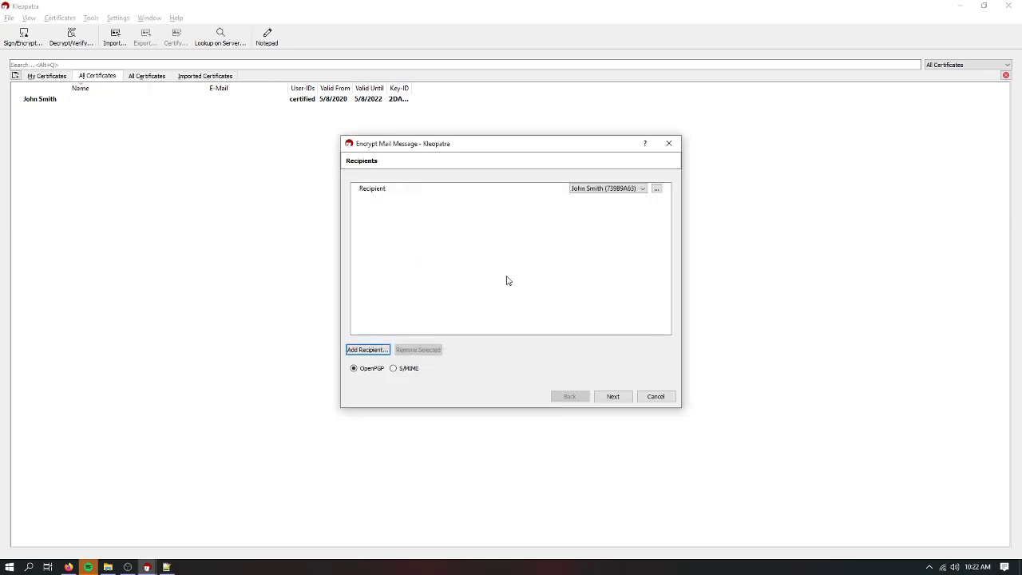
{"action": "left_click", "coordinate": [618, 401]}
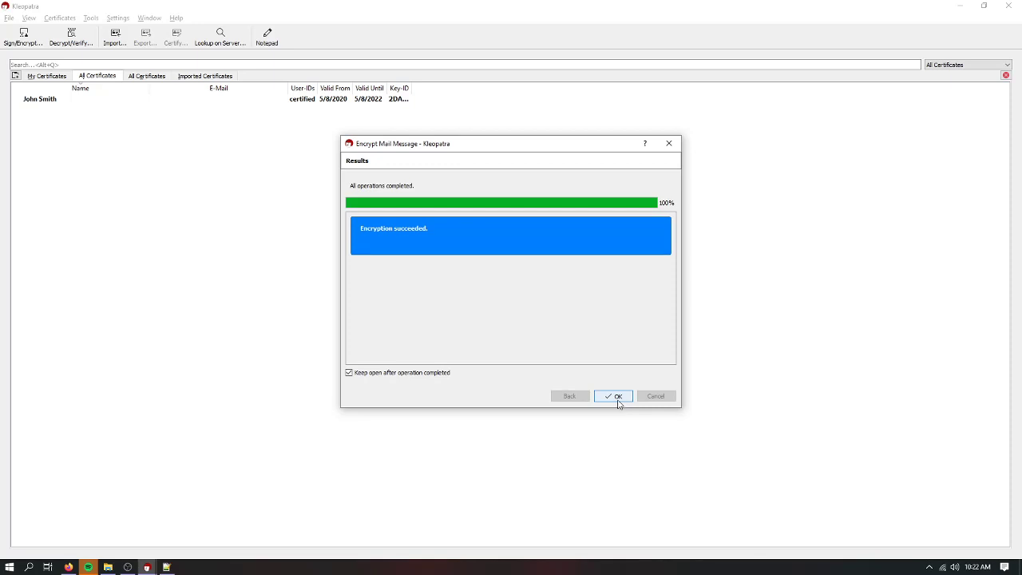
{"action": "left_click", "coordinate": [619, 401]}
- Add two blank lines after the sentence and paste the PGP message block below it
{"action": "key", "text": "alt+Tab"}
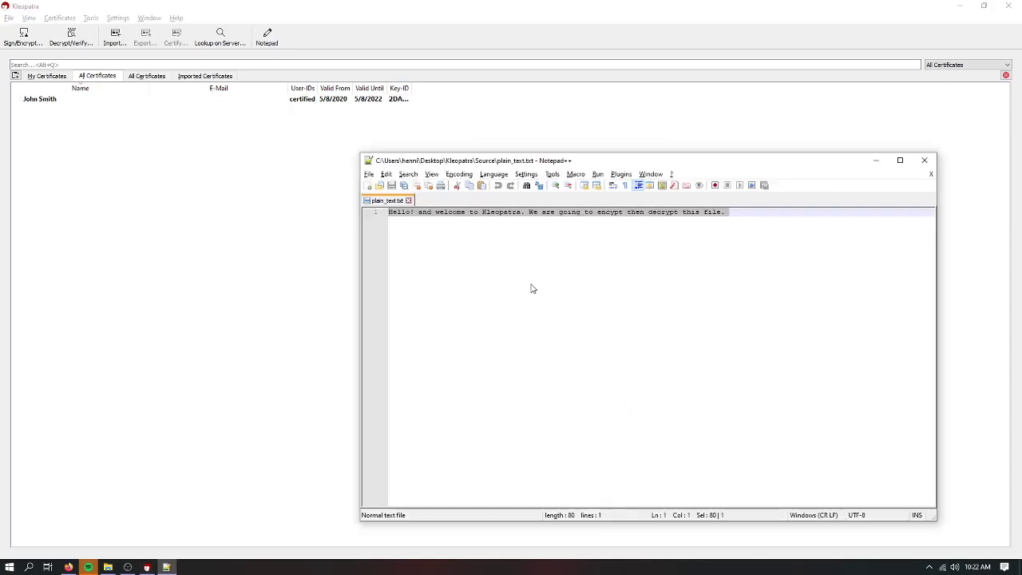
{"action": "left_click", "coordinate": [779, 288]}
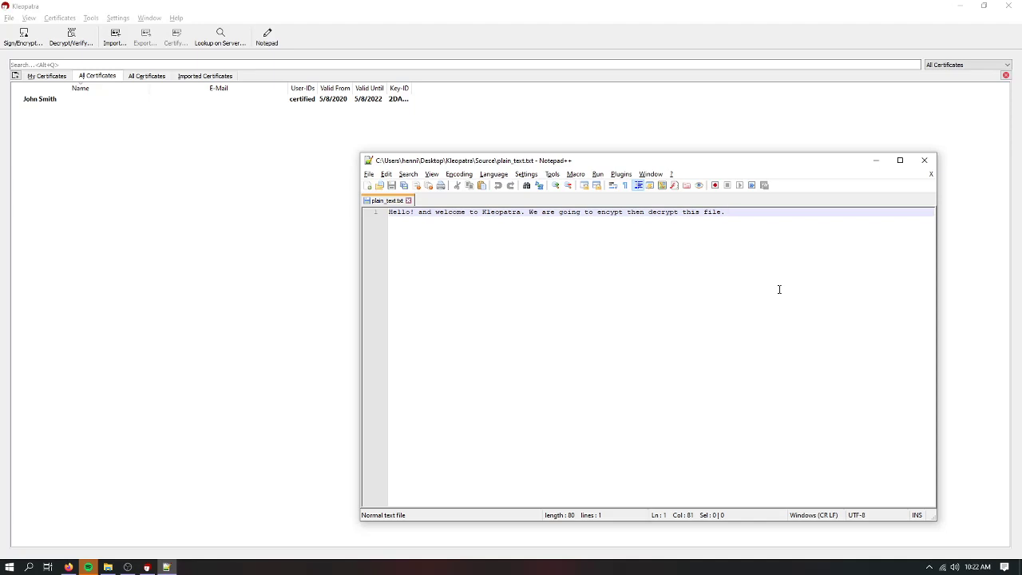
{"action": "key", "text": "Return"}
{"action": "key", "text": "Return"}
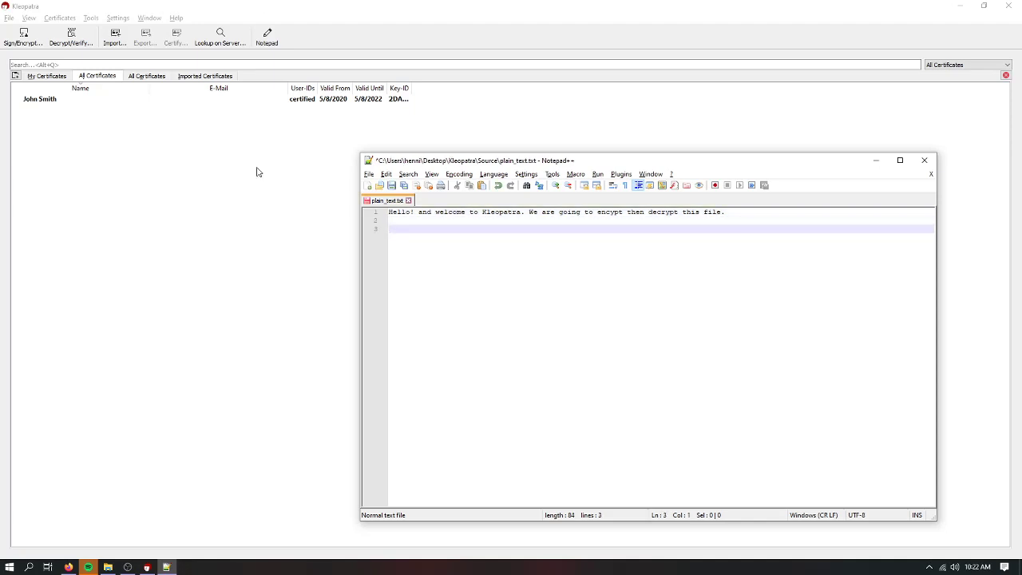
{"action": "left_click", "coordinate": [386, 174]}
{"action": "left_click", "coordinate": [413, 236]}
{"action": "left_click", "coordinate": [523, 279]}
- Delete the original welcome sentence line, leaving only the PGP block
{"action": "left_click_drag", "start_coordinate": [613, 344], "coordinate": [376, 230]}
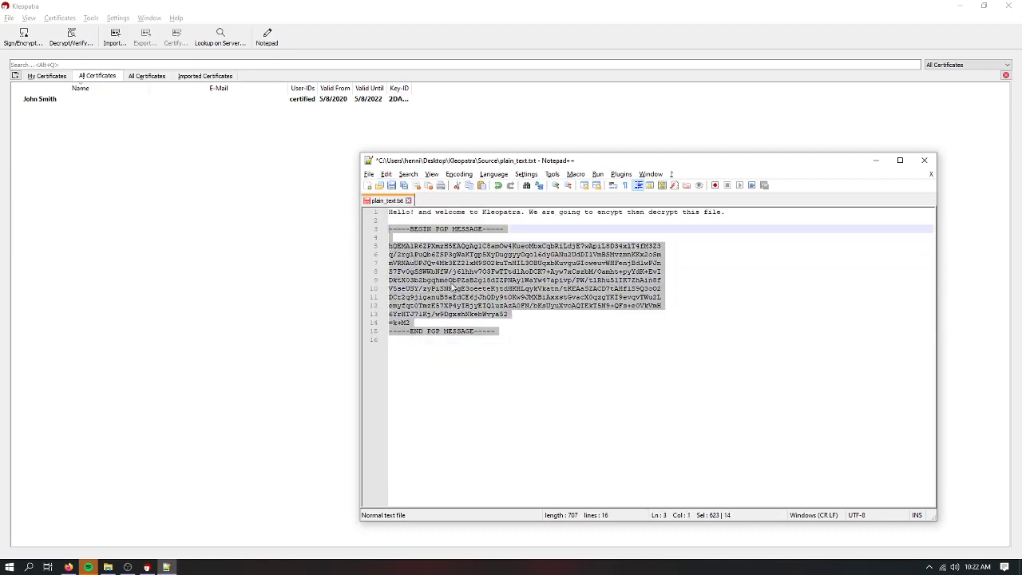
{"action": "left_click", "coordinate": [514, 296]}
{"action": "left_click_drag", "start_coordinate": [727, 212], "coordinate": [354, 206]}
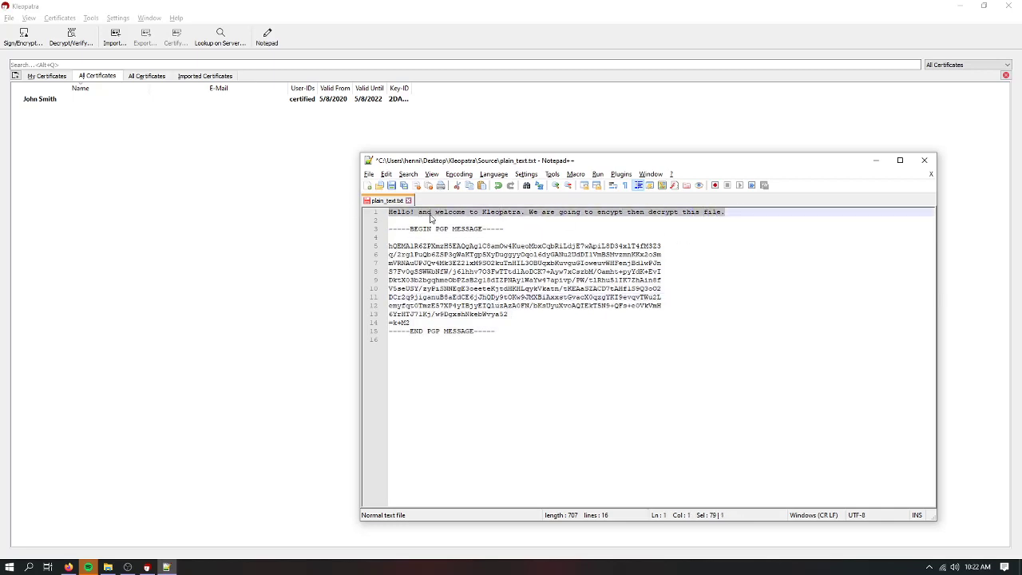
{"action": "left_click_drag", "start_coordinate": [533, 325], "coordinate": [383, 221]}
{"action": "left_click", "coordinate": [675, 224]}
{"action": "left_click_drag", "start_coordinate": [675, 224], "coordinate": [326, 201]}
{"action": "key", "text": "Delete"}
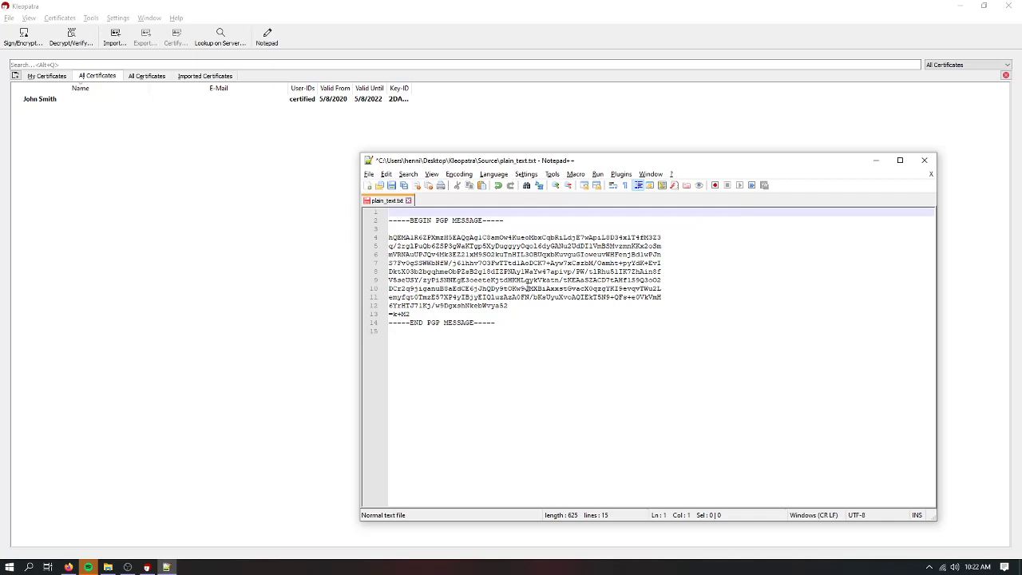
- Select the whole PGP message block from BEGIN to END line
{"action": "left_click", "coordinate": [554, 325]}
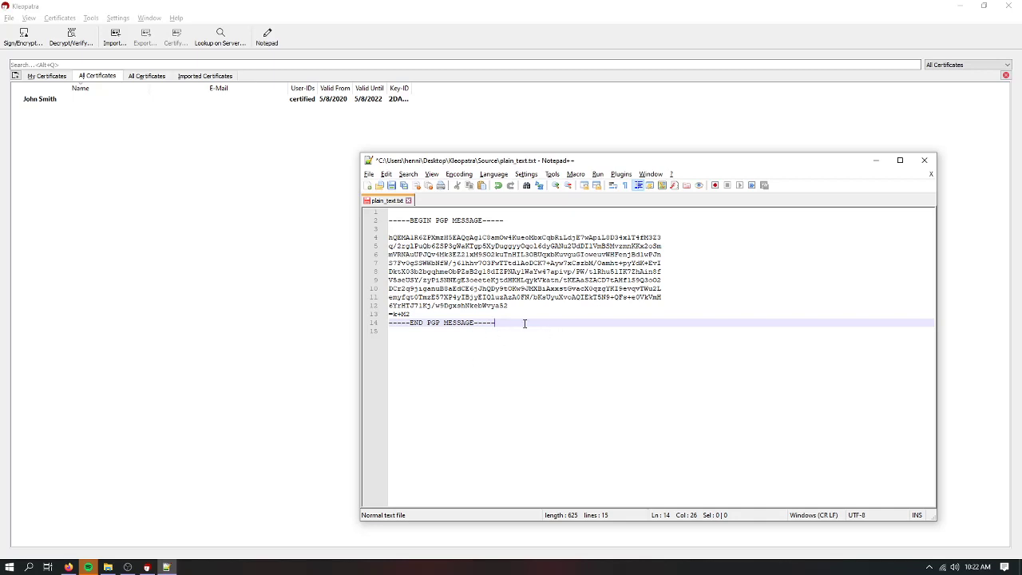
{"action": "left_click", "coordinate": [508, 365]}
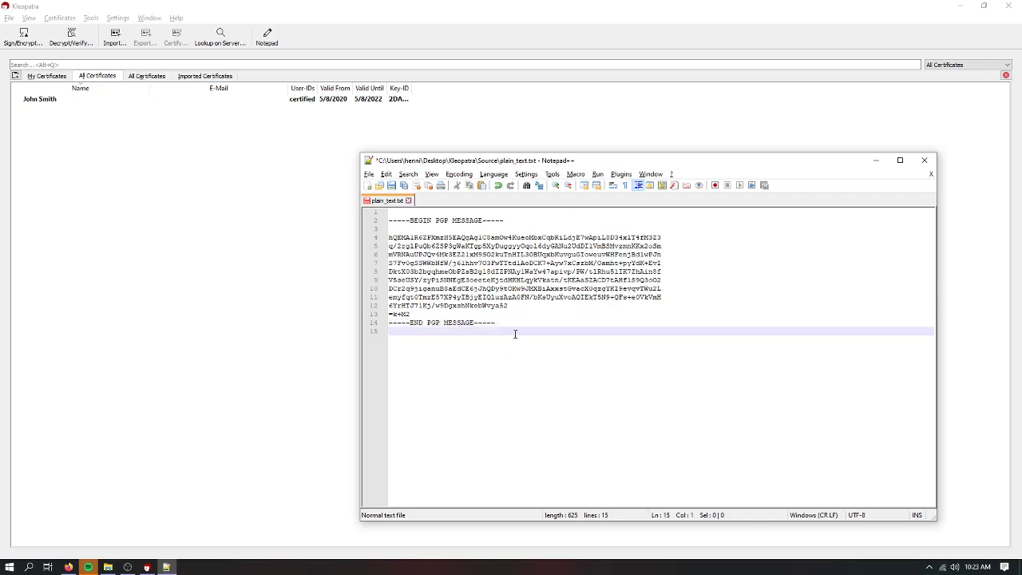
{"action": "left_click_drag", "start_coordinate": [543, 320], "coordinate": [404, 219]}
{"action": "left_click", "coordinate": [518, 331]}
{"action": "left_click_drag", "start_coordinate": [523, 322], "coordinate": [380, 221]}
- Copy the PGP message and decrypt the clipboard through the Kleopatra tray icon, closing the results
{"action": "right_click", "coordinate": [478, 270]}
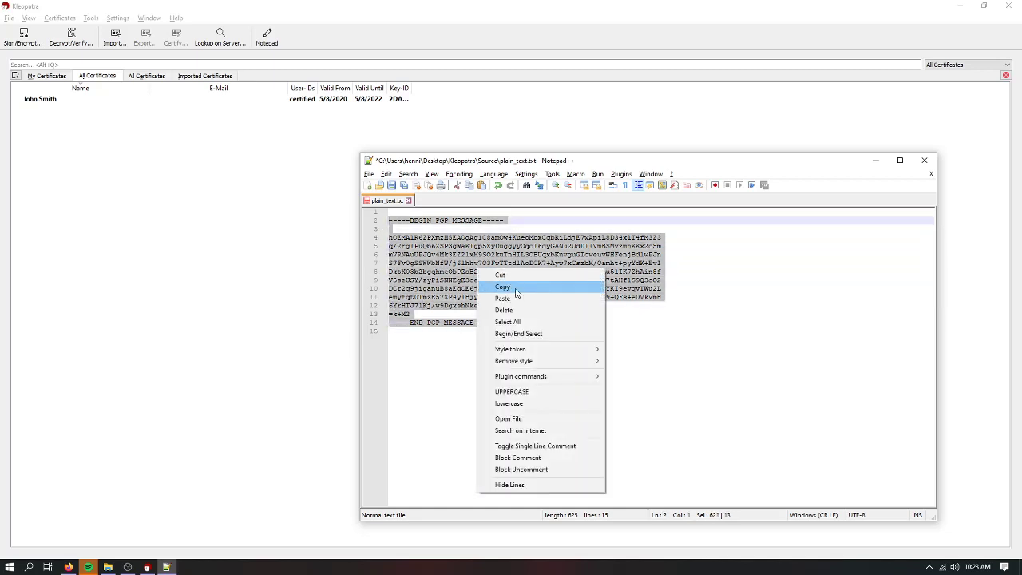
{"action": "left_click", "coordinate": [515, 293]}
{"action": "left_click", "coordinate": [928, 566]}
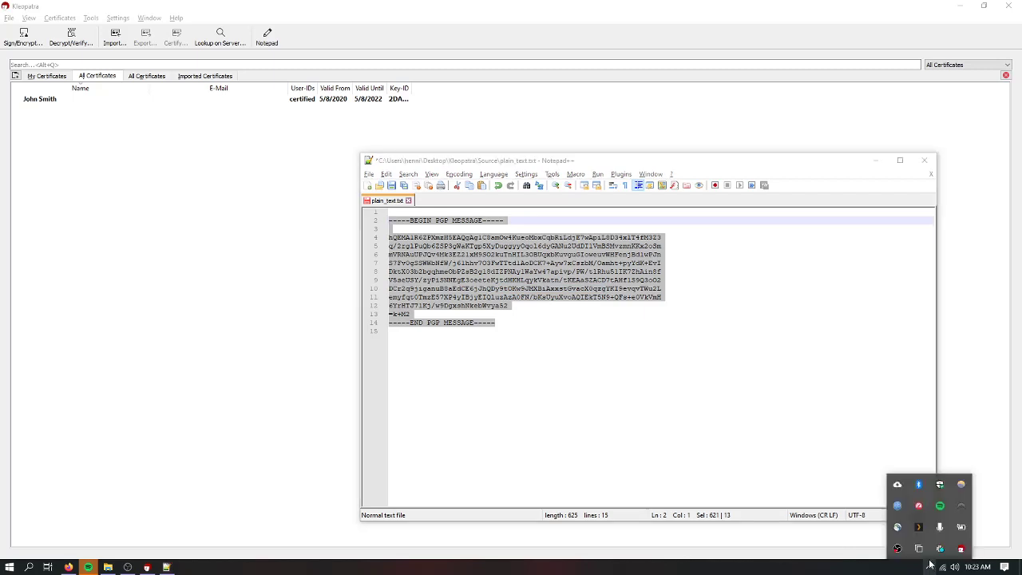
{"action": "right_click", "coordinate": [940, 550]}
{"action": "mouse_move", "coordinate": [949, 510]}
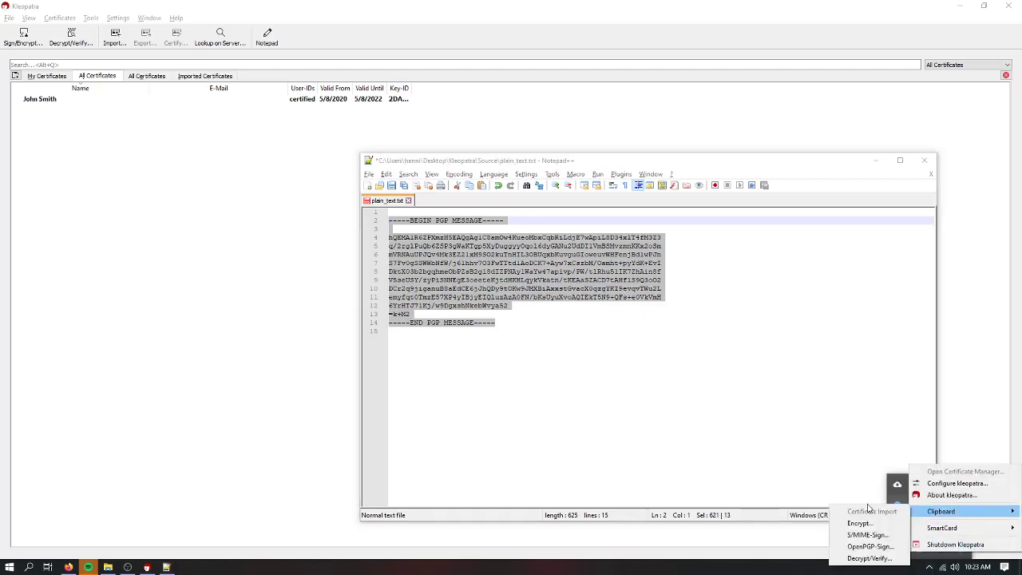
{"action": "left_click", "coordinate": [869, 558]}
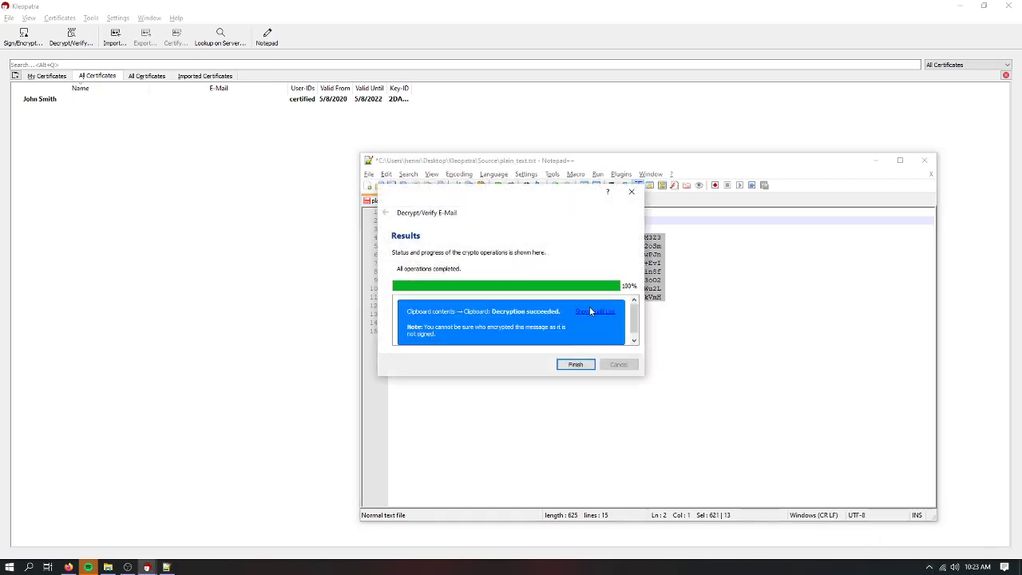
{"action": "left_click", "coordinate": [576, 364]}
- Paste the decrypted sentence below, delete the PGP block, and save plain_text.txt
{"action": "left_click", "coordinate": [699, 358]}
{"action": "key", "text": "Return"}
{"action": "key", "text": "Return"}
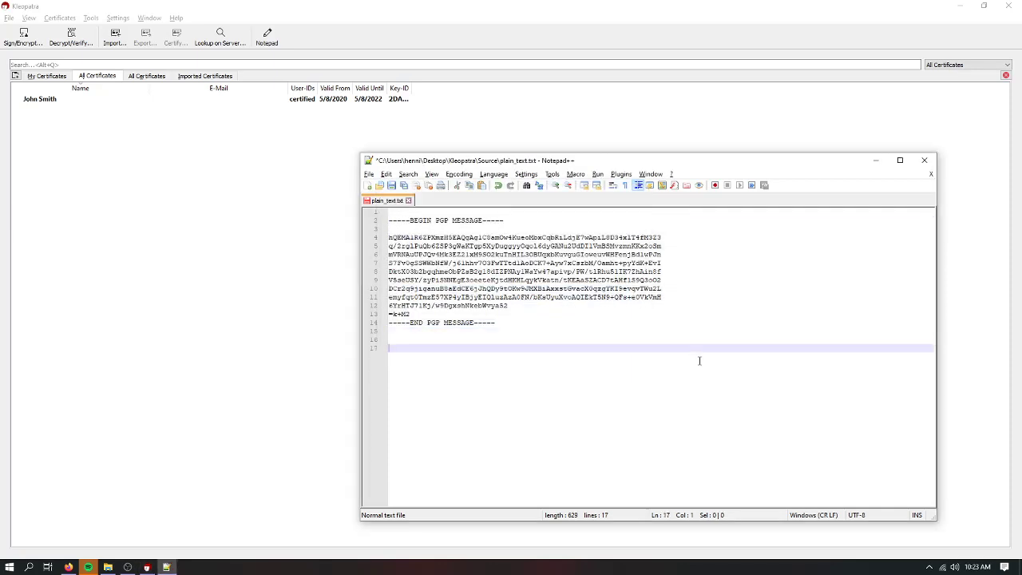
{"action": "left_click", "coordinate": [386, 174]}
{"action": "left_click", "coordinate": [422, 236]}
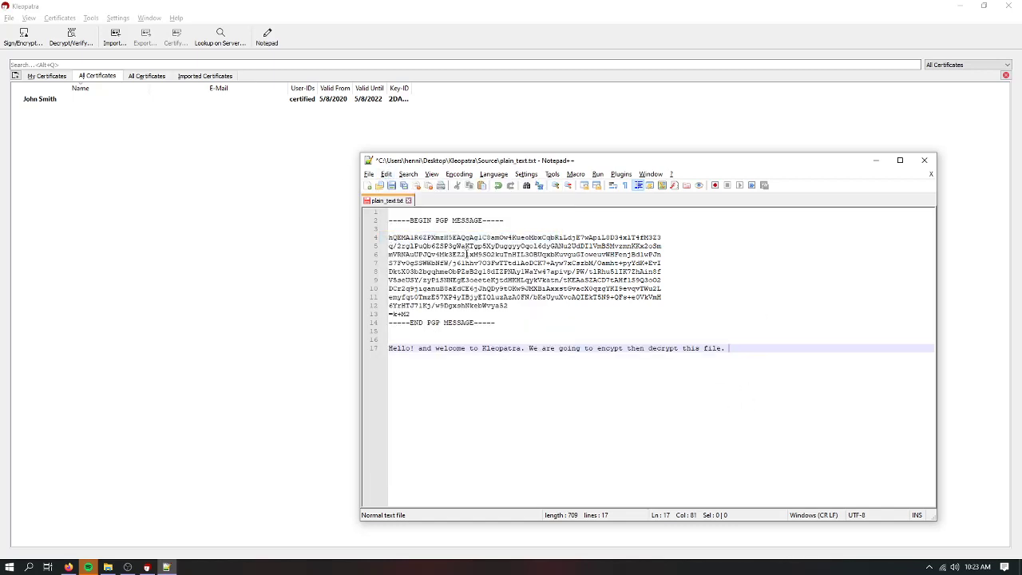
{"action": "double_click", "coordinate": [524, 325]}
{"action": "left_click_drag", "start_coordinate": [515, 330], "coordinate": [267, 174]}
{"action": "key", "text": "Delete"}
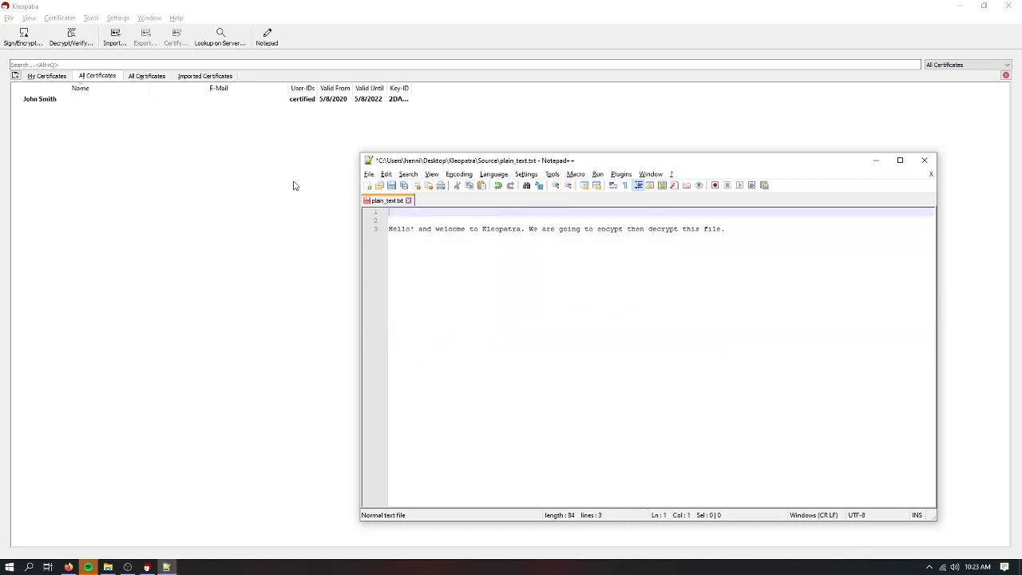
{"action": "left_click", "coordinate": [392, 185]}
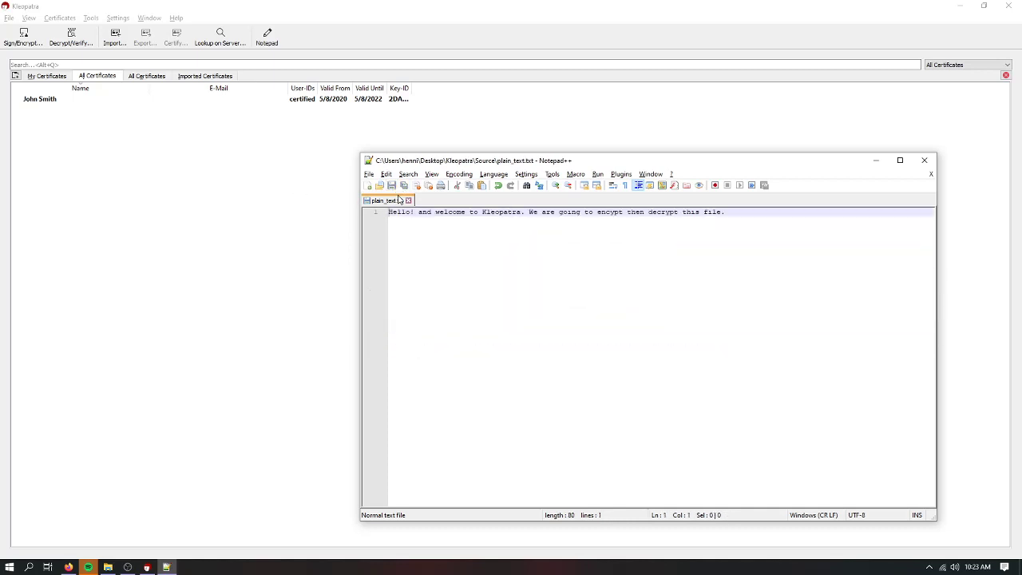
- Copy the welcome sentence from plain_text.txt into Kleopatra's built-in Notepad
{"action": "left_click", "coordinate": [226, 331]}
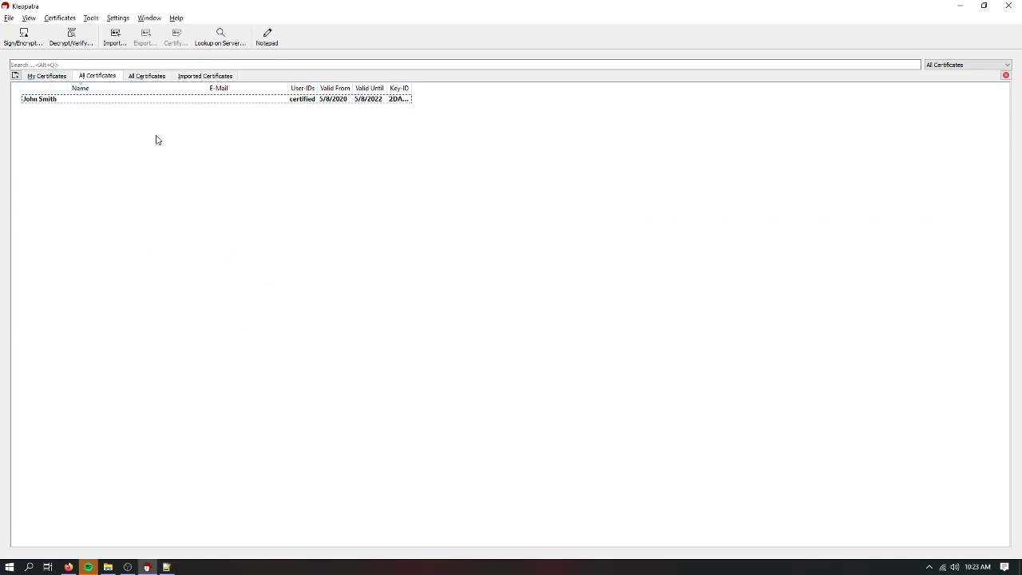
{"action": "left_click", "coordinate": [268, 40]}
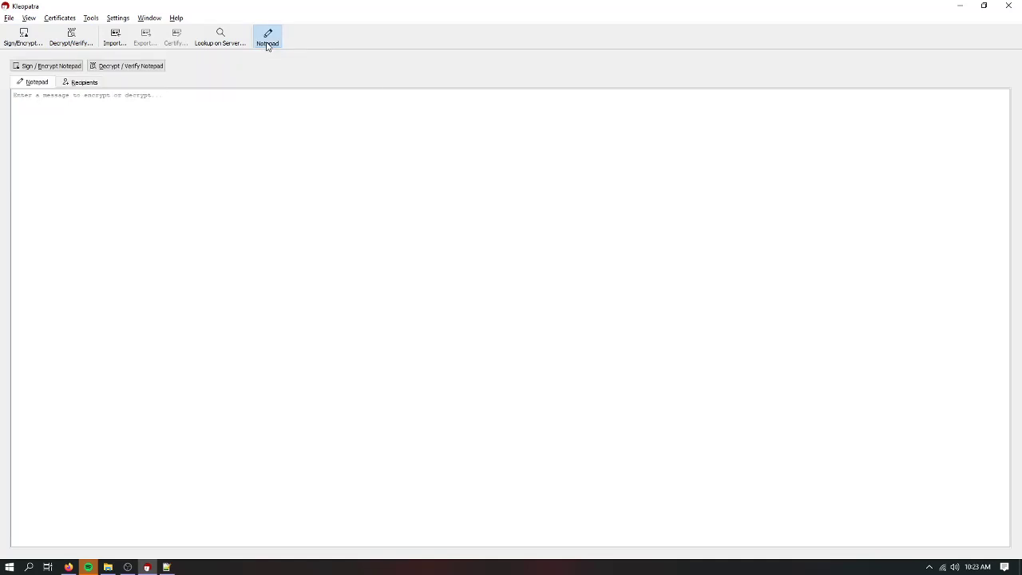
{"action": "left_click", "coordinate": [68, 133]}
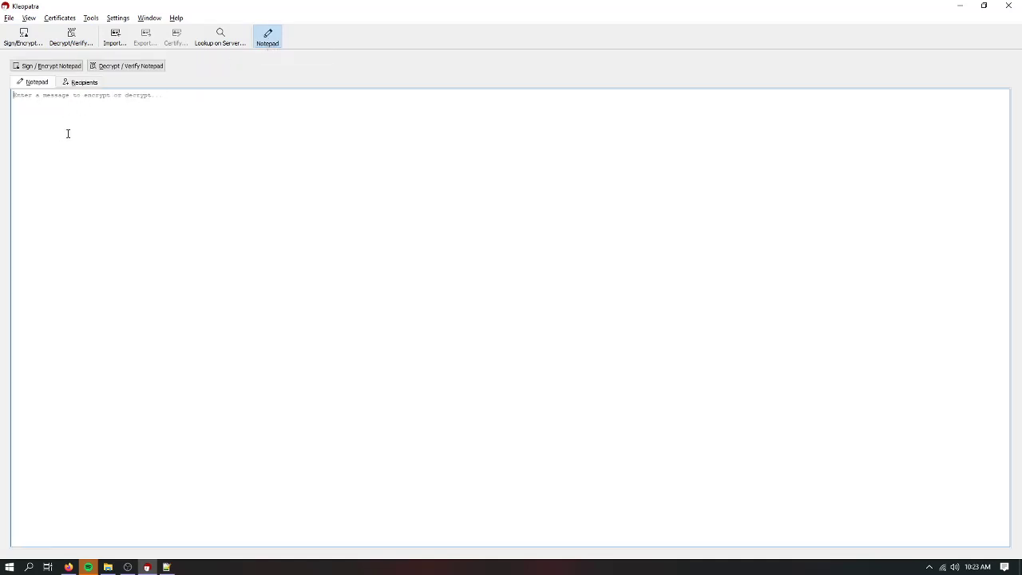
{"action": "left_click", "coordinate": [276, 38]}
{"action": "left_click", "coordinate": [277, 44]}
{"action": "key", "text": "alt+Tab"}
{"action": "key", "text": "ctrl+a"}
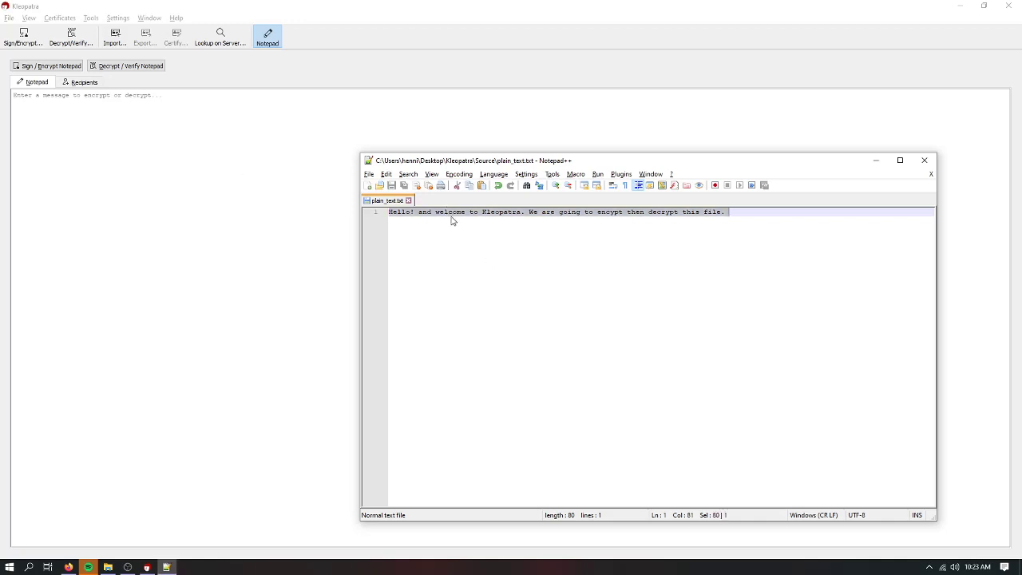
{"action": "right_click", "coordinate": [452, 215]}
{"action": "left_click", "coordinate": [486, 235]}
{"action": "left_click", "coordinate": [72, 107]}
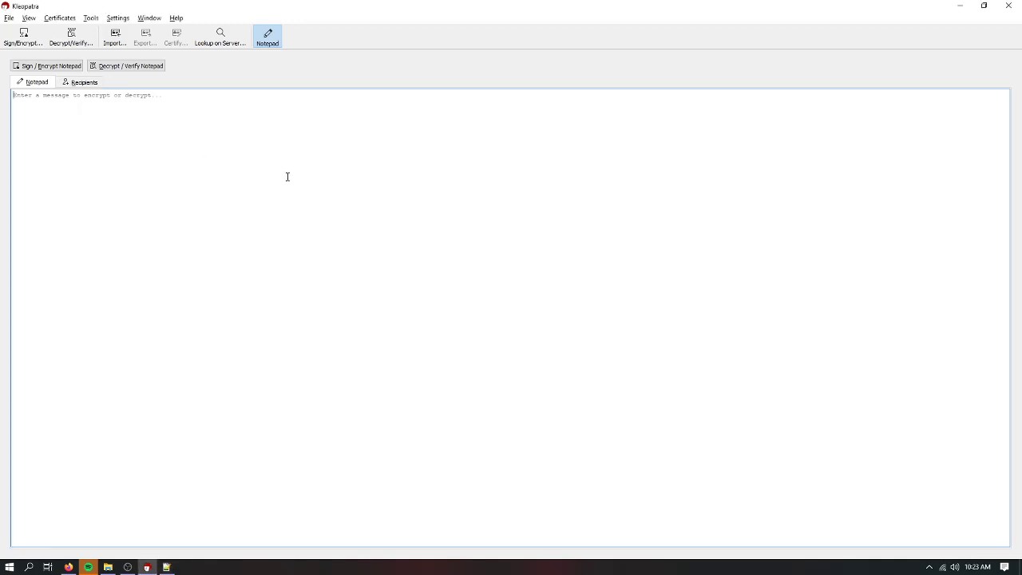
{"action": "key", "text": "ctrl+v"}
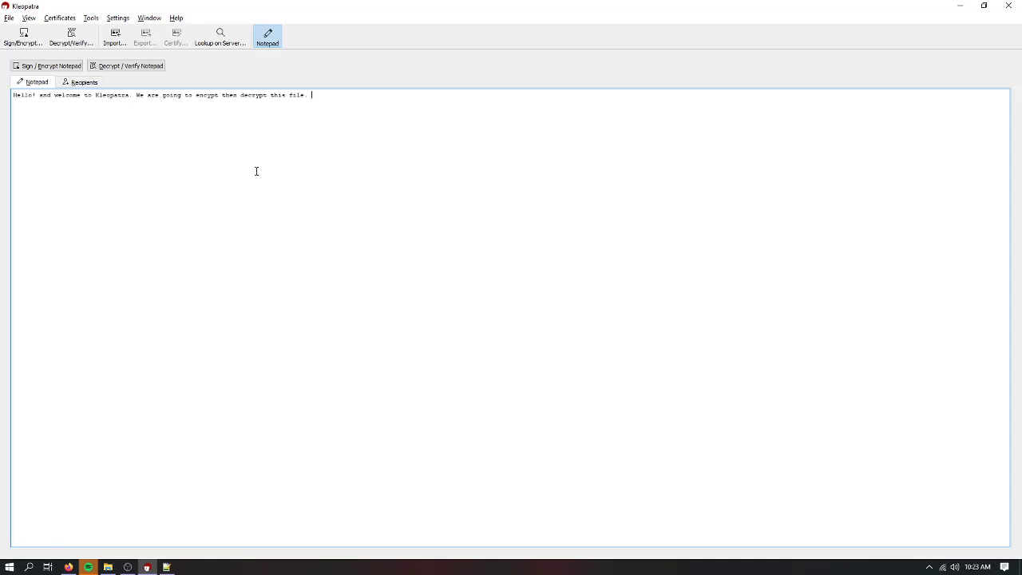
- Sign and encrypt the Notepad text, then decrypt and verify it, checking the Recipients tab
{"action": "left_click", "coordinate": [56, 71]}
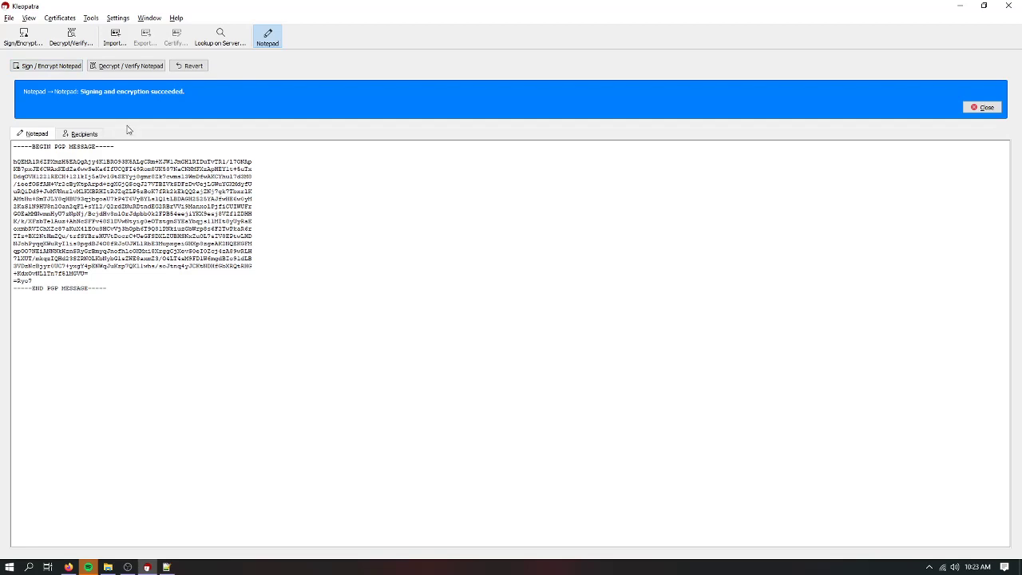
{"action": "left_click", "coordinate": [128, 67]}
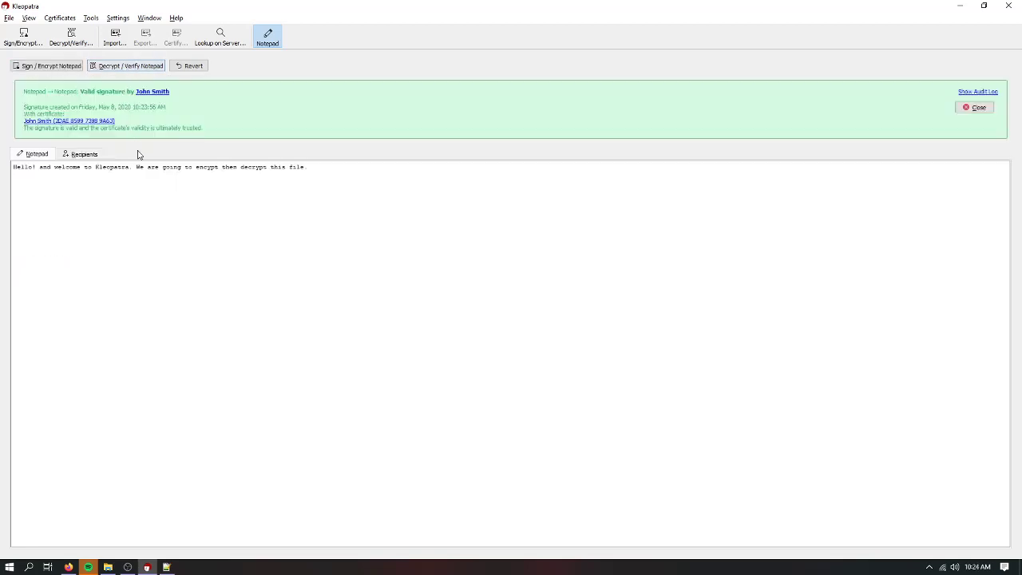
{"action": "left_click", "coordinate": [80, 156]}
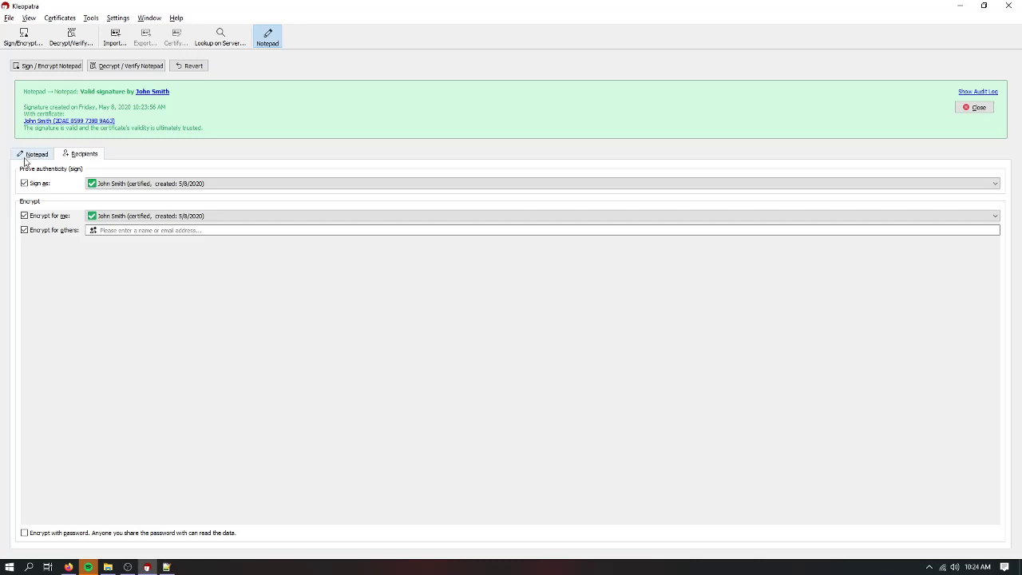
{"action": "left_click", "coordinate": [24, 158]}
{"action": "left_click", "coordinate": [73, 157]}
{"action": "left_click", "coordinate": [29, 155]}
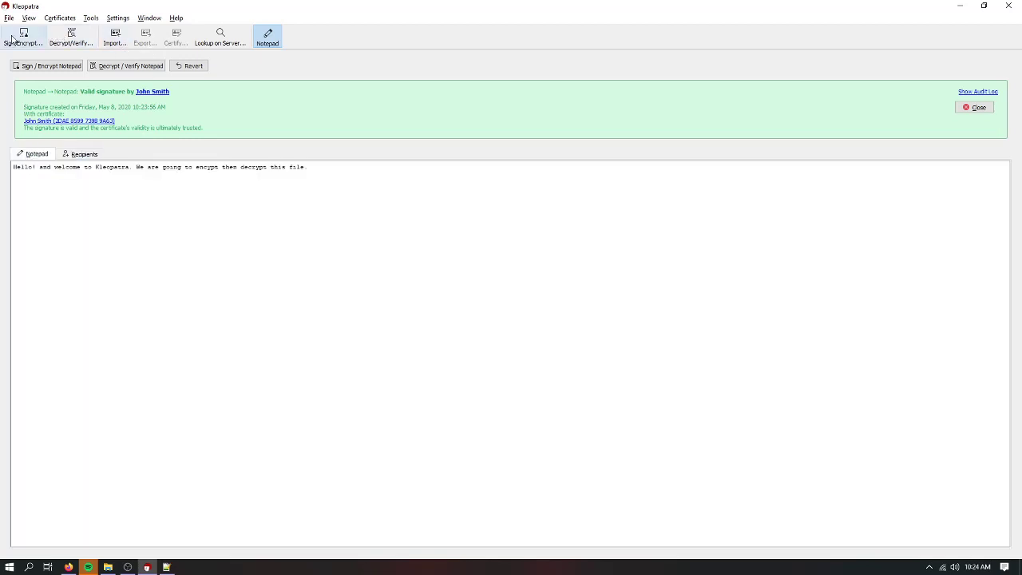
- Close the Notepad view to return to the certificate list
{"action": "left_click", "coordinate": [274, 40]}
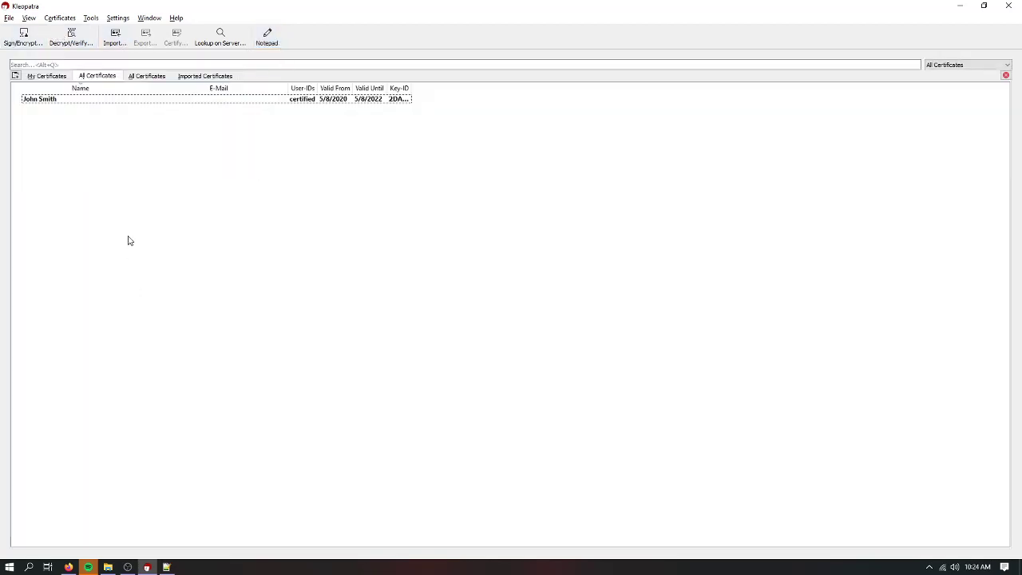
{"action": "right_click", "coordinate": [88, 142]}
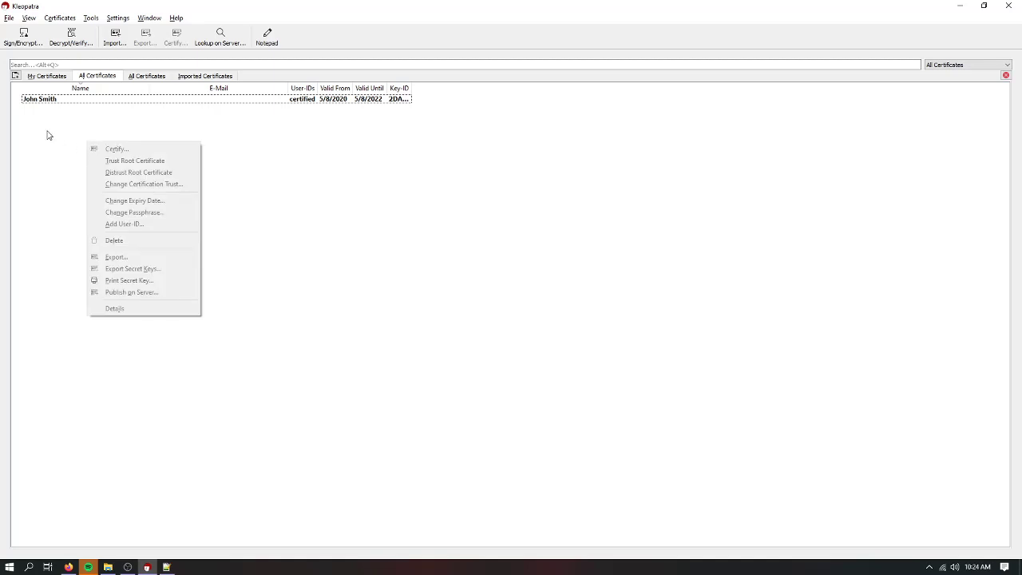
{"action": "left_click", "coordinate": [344, 332]}
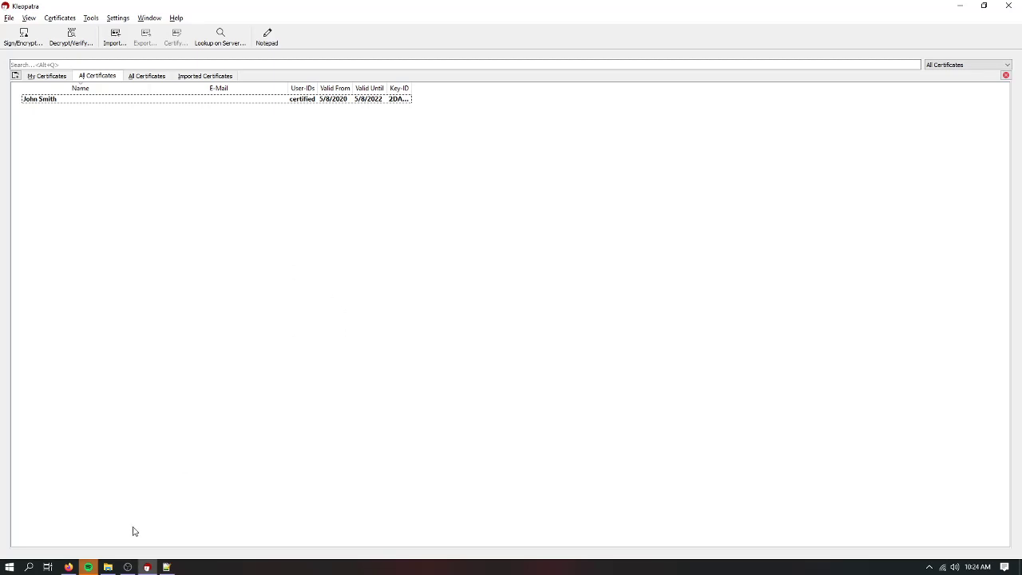
- Open the downloaded public key .gpg file from the Kleopatra folder in Notepad++
{"action": "left_click", "coordinate": [108, 566]}
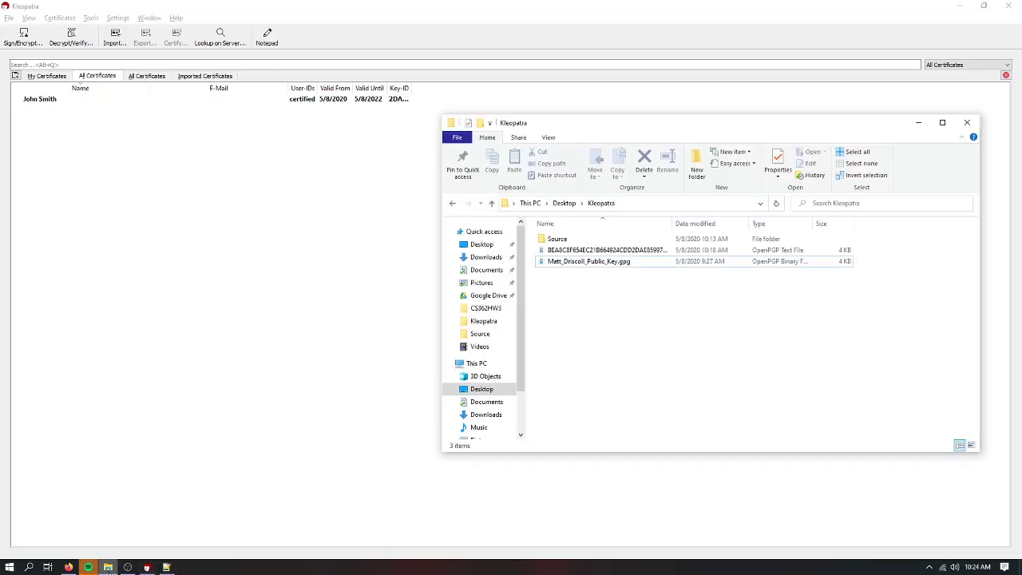
{"action": "left_click", "coordinate": [166, 566]}
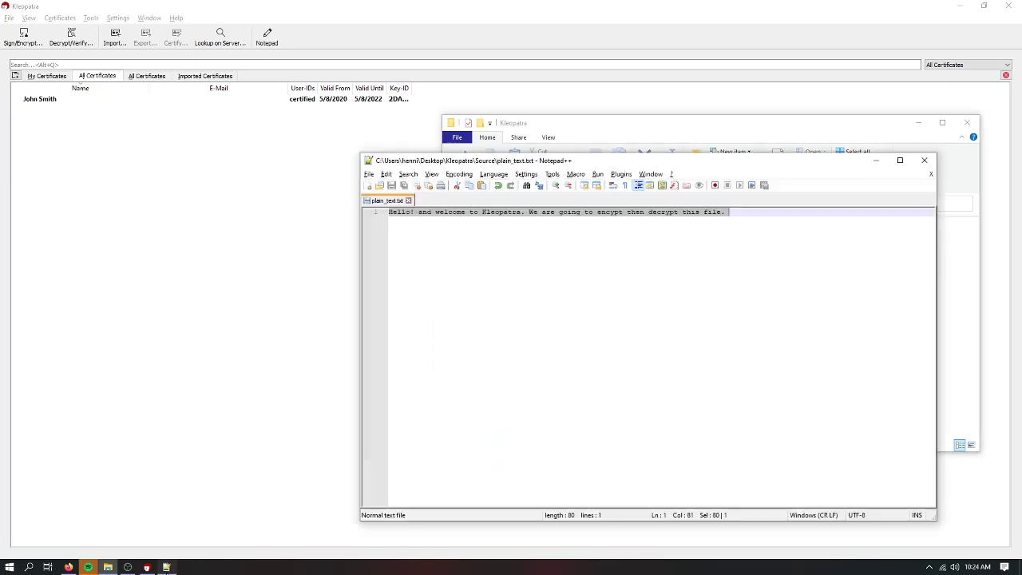
{"action": "left_click", "coordinate": [958, 360]}
{"action": "right_click", "coordinate": [639, 268]}
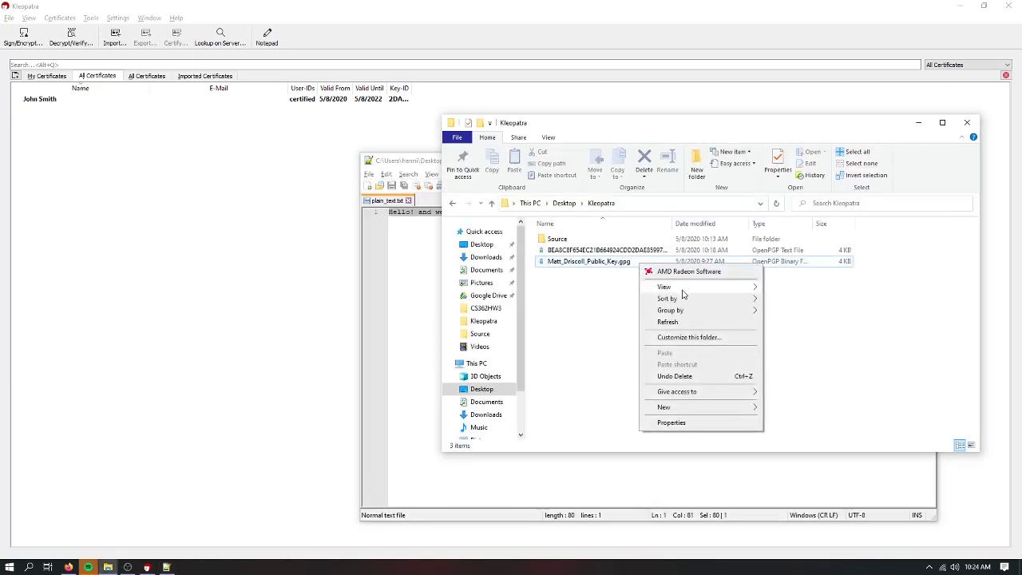
{"action": "left_click", "coordinate": [598, 267]}
{"action": "right_click", "coordinate": [595, 264]}
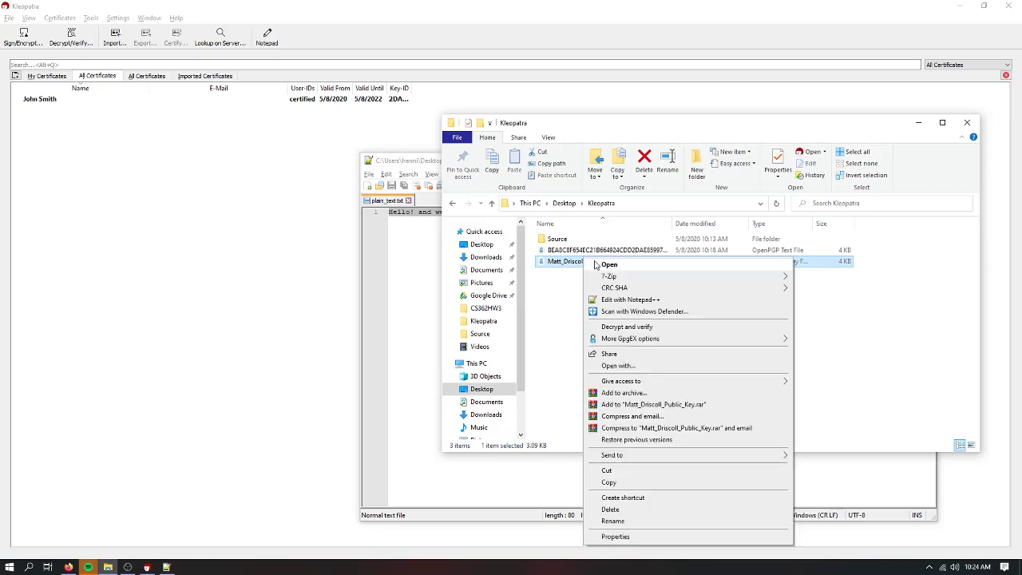
{"action": "left_click", "coordinate": [639, 299]}
- Scroll through the PGP public key block, then return to Kleopatra's certificate list
{"action": "left_click", "coordinate": [585, 313]}
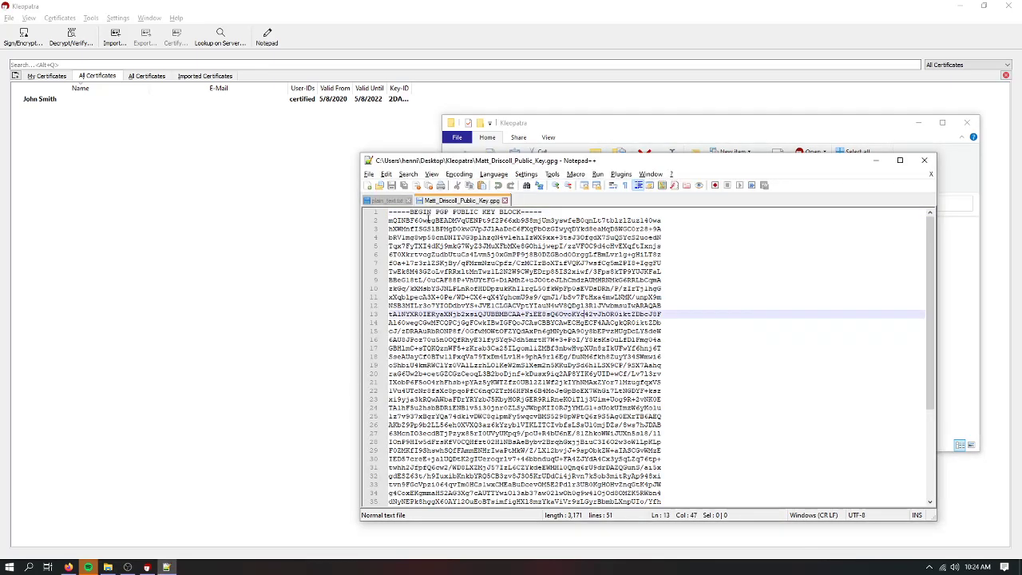
{"action": "scroll", "coordinate": [428, 216], "scroll_direction": "down", "scroll_amount": 6}
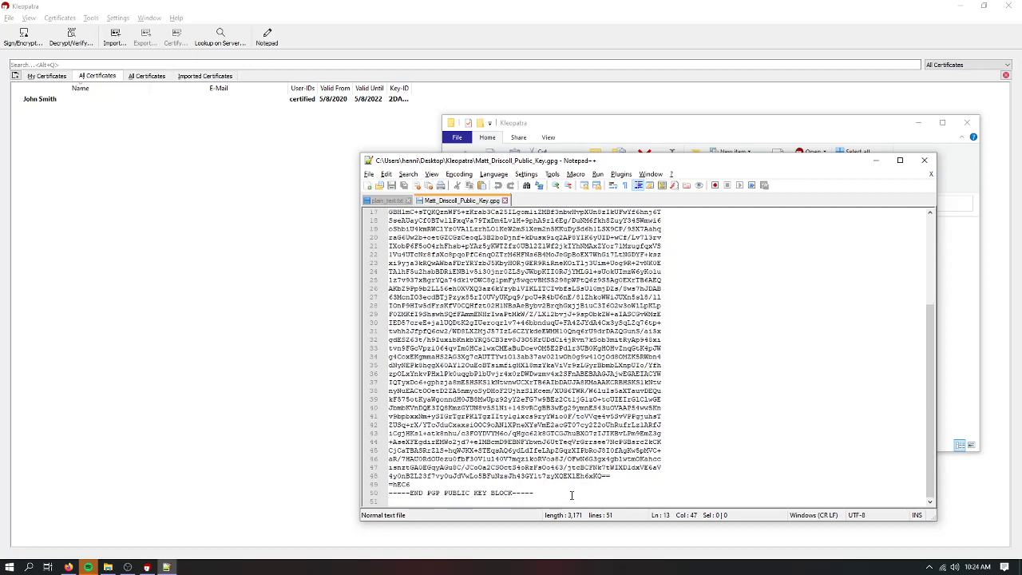
{"action": "scroll", "coordinate": [571, 491], "scroll_direction": "up", "scroll_amount": 5}
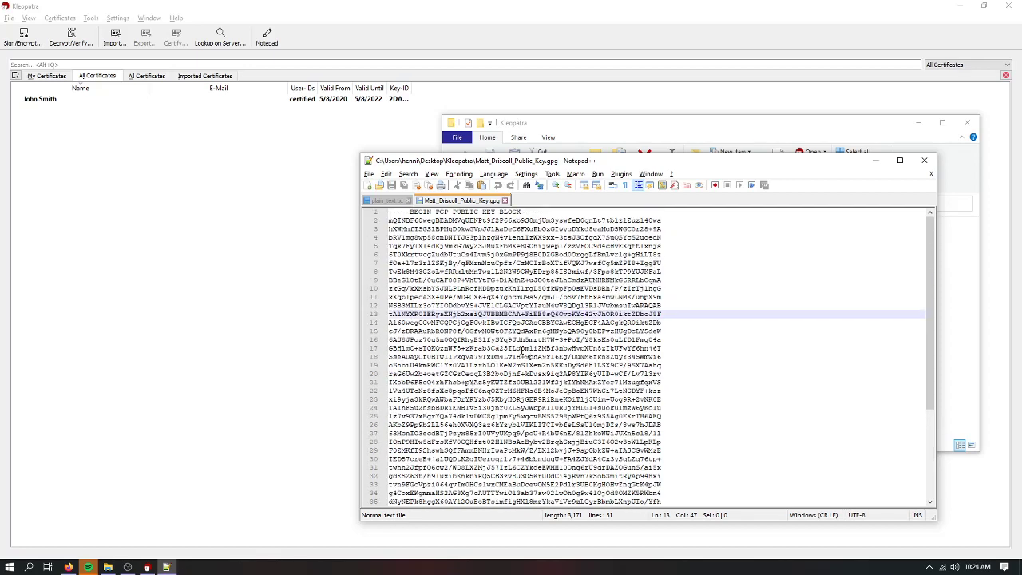
{"action": "left_click", "coordinate": [147, 157]}
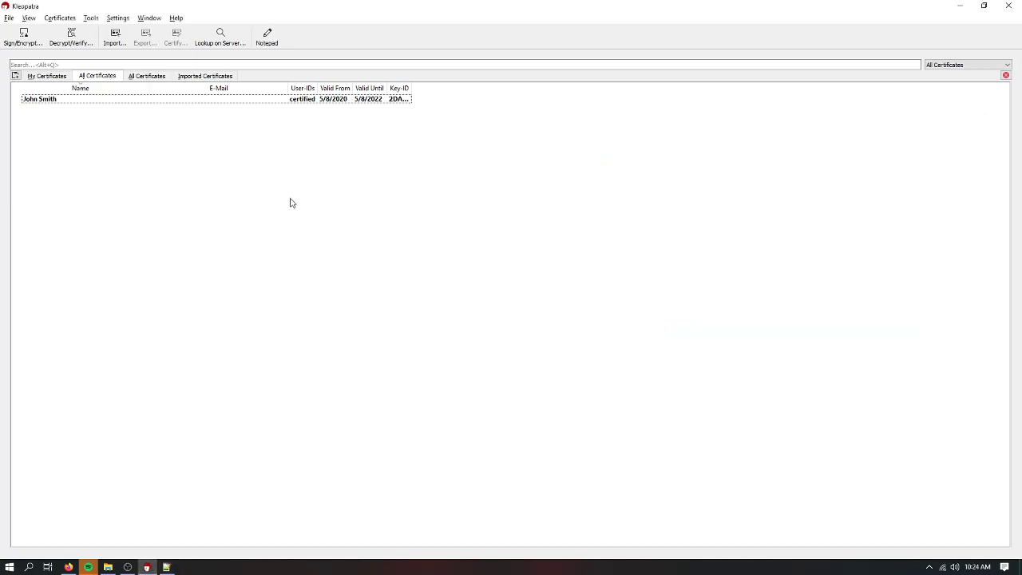
- Import the contact's public key .gpg file, certify it with your own certificate, then check both certificates
{"action": "left_click", "coordinate": [118, 35]}
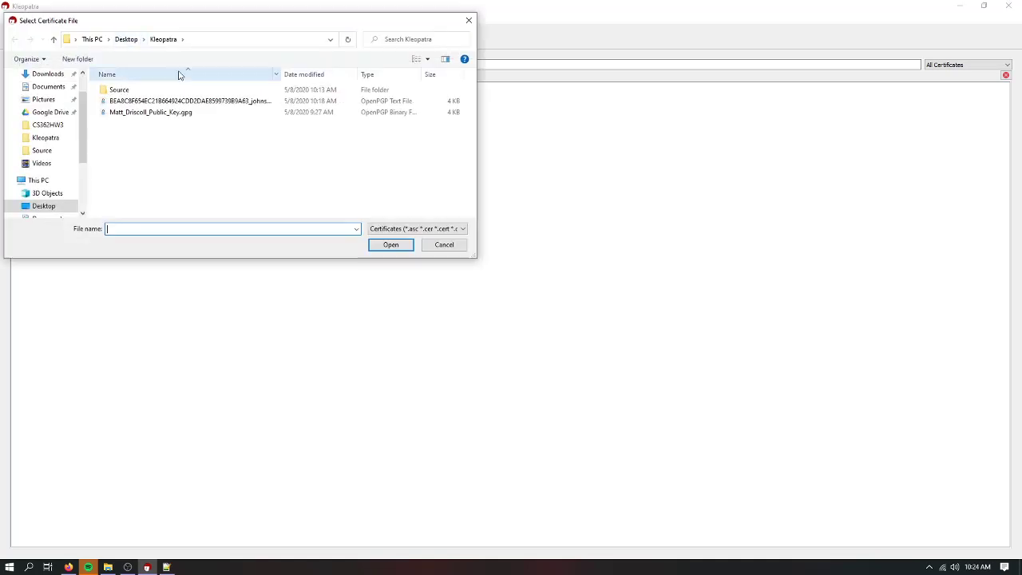
{"action": "double_click", "coordinate": [177, 114]}
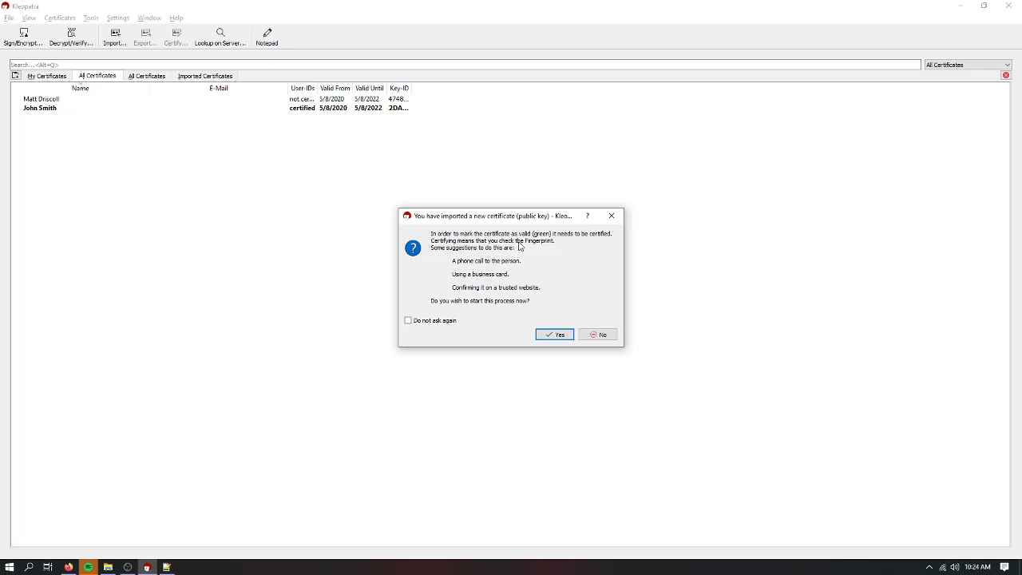
{"action": "left_click", "coordinate": [559, 335]}
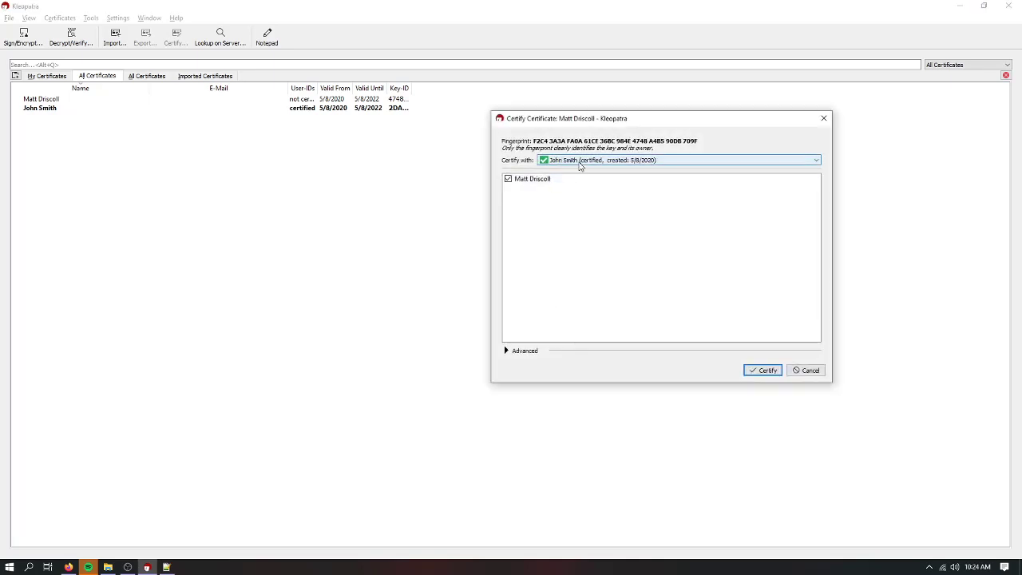
{"action": "left_click", "coordinate": [766, 372]}
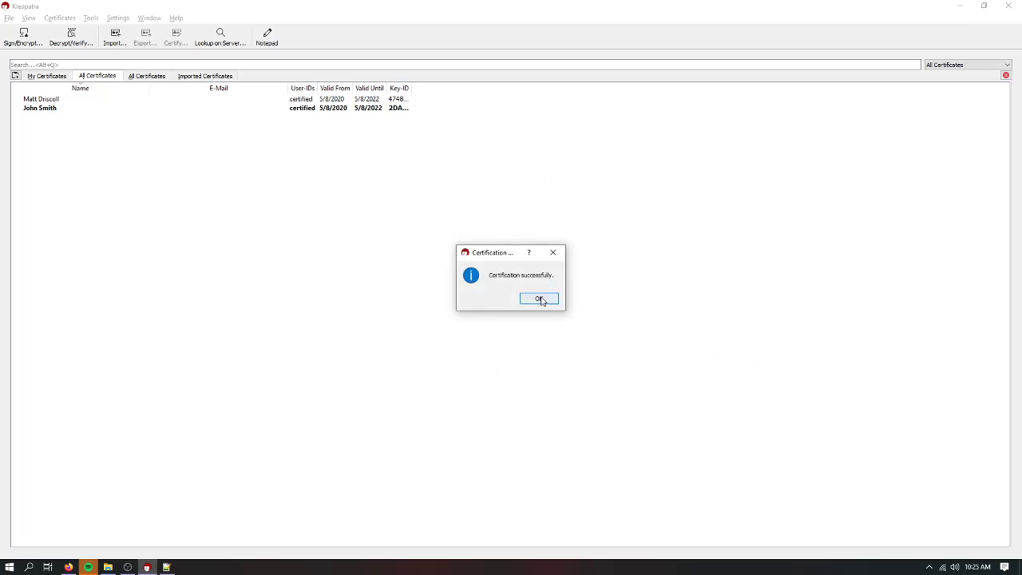
{"action": "left_click", "coordinate": [539, 298]}
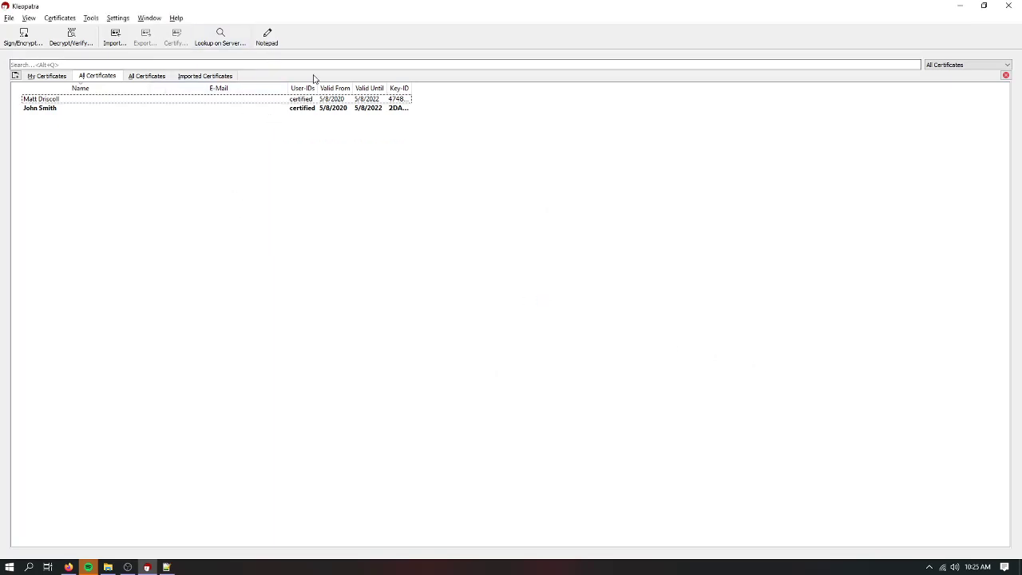
{"action": "left_click", "coordinate": [311, 107]}
{"action": "left_click", "coordinate": [302, 99]}
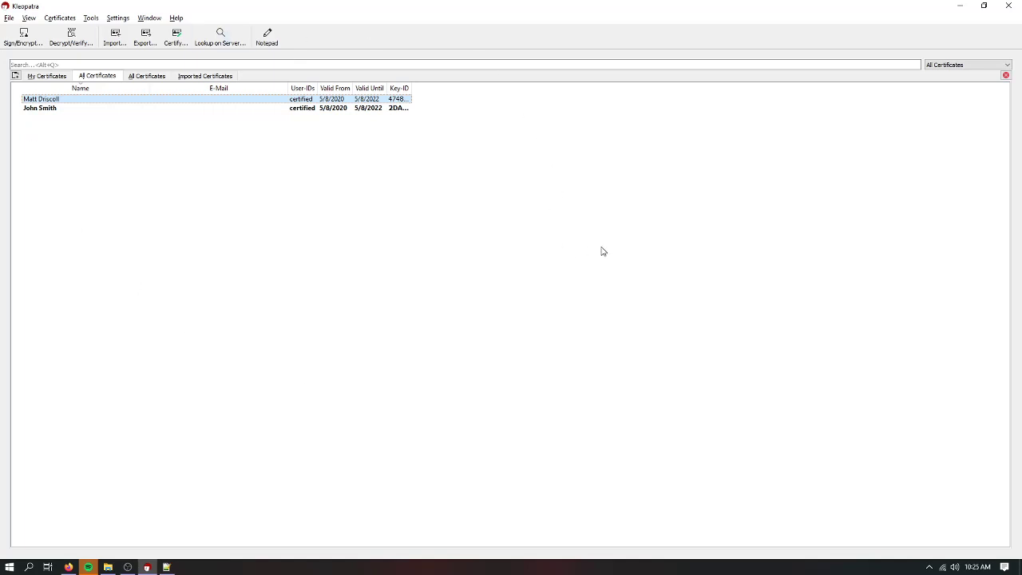
- Choose plain_text.txt from the Source folder for Sign/Encrypt
{"action": "left_click", "coordinate": [25, 37]}
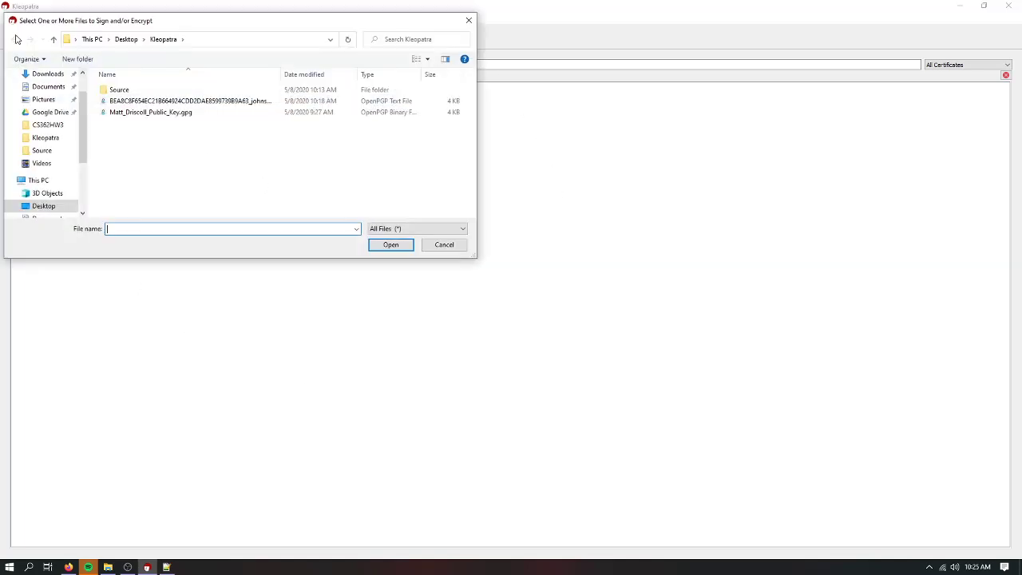
{"action": "double_click", "coordinate": [174, 90]}
{"action": "left_click", "coordinate": [140, 91]}
{"action": "double_click", "coordinate": [142, 92]}
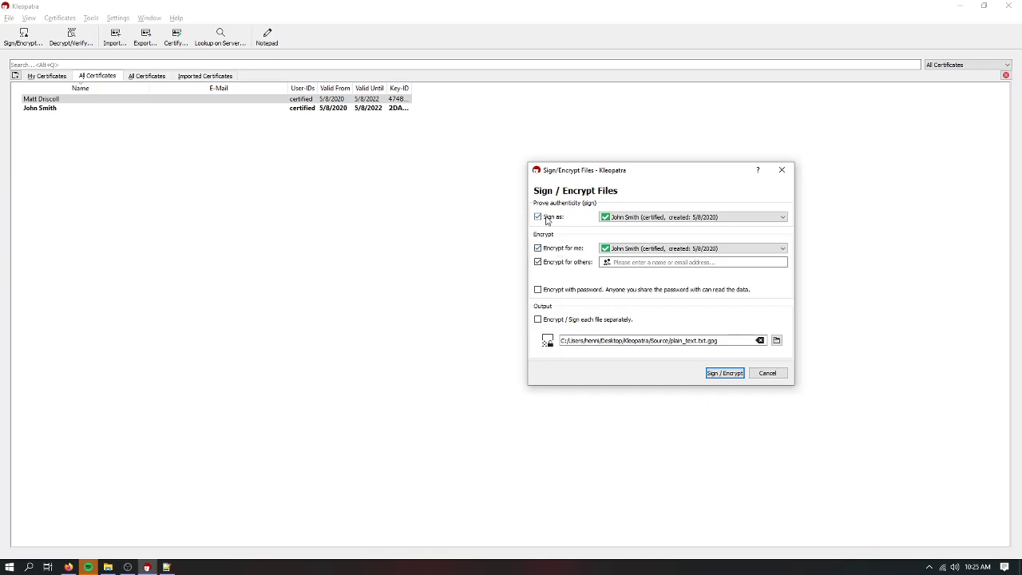
- Turn off signing and encrypt-for-me, and add the imported certificate as the only recipient
{"action": "left_click", "coordinate": [539, 217]}
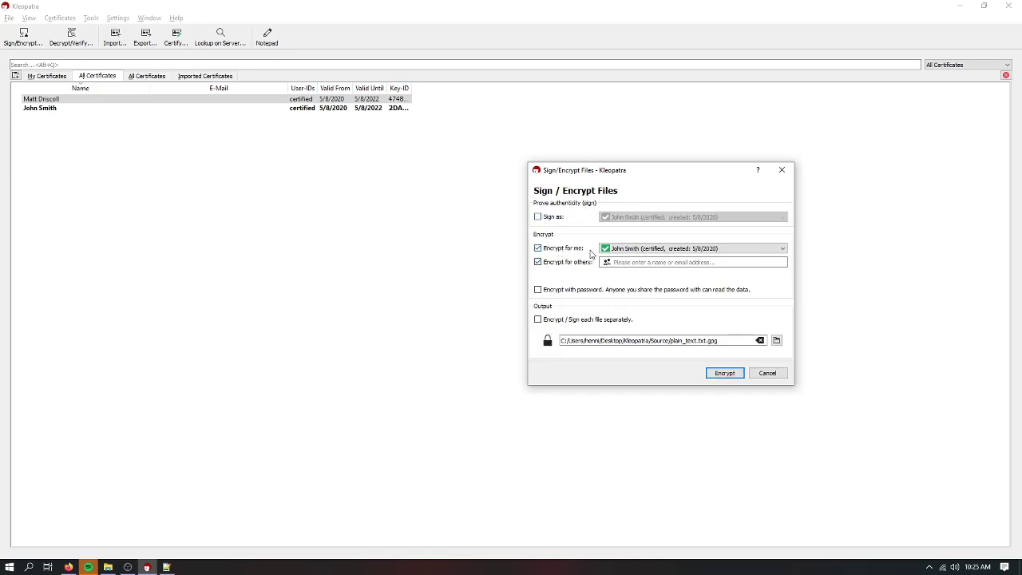
{"action": "left_click", "coordinate": [538, 248]}
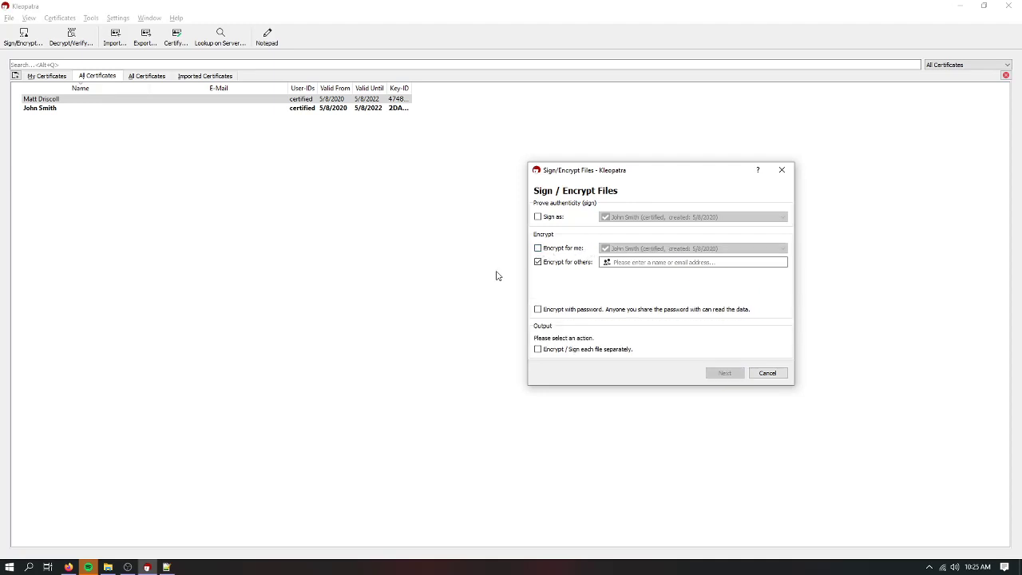
{"action": "left_click", "coordinate": [614, 262]}
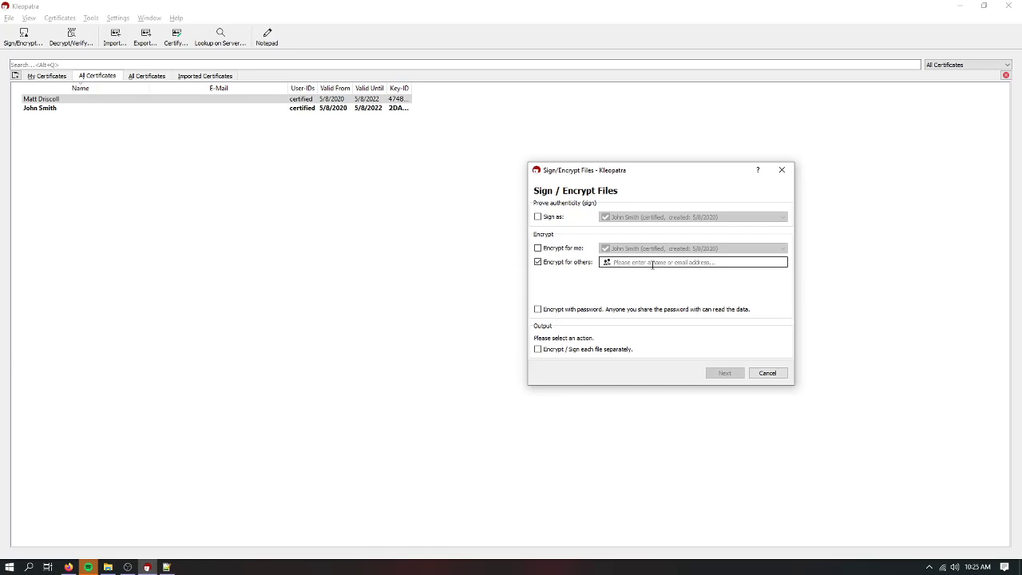
{"action": "left_click", "coordinate": [607, 264]}
{"action": "left_click", "coordinate": [564, 260]}
{"action": "double_click", "coordinate": [563, 262]}
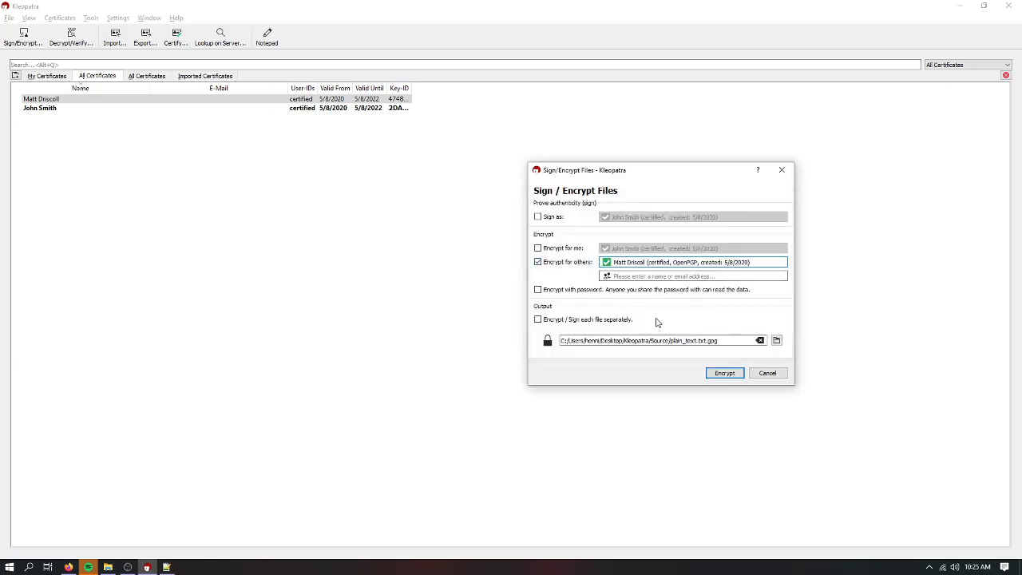
- Save the output outside the Source folder, encrypt past the Encrypt-To-Self warning, and finish
{"action": "left_click", "coordinate": [669, 340]}
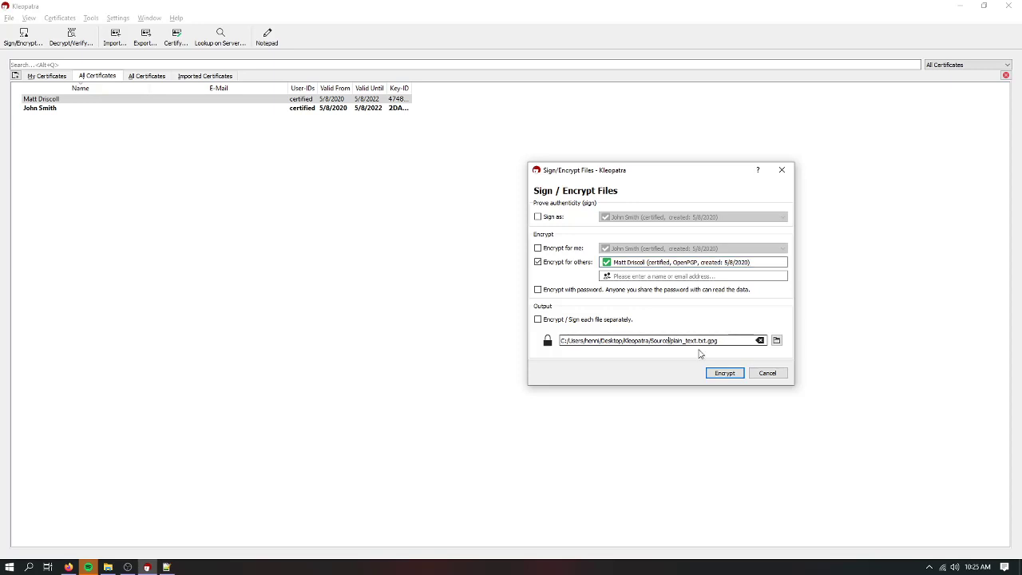
{"action": "key", "text": "BackSpace"}
{"action": "key", "text": "BackSpace"}
{"action": "key", "text": "BackSpace"}
{"action": "key", "text": "BackSpace"}
{"action": "key", "text": "BackSpace"}
{"action": "key", "text": "BackSpace"}
{"action": "key", "text": "BackSpace"}
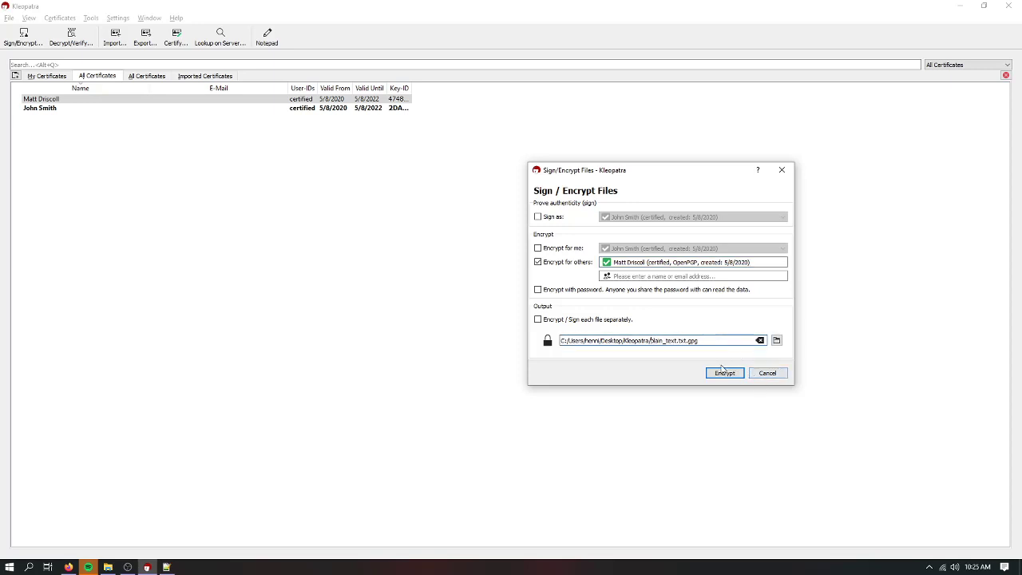
{"action": "left_click", "coordinate": [727, 378]}
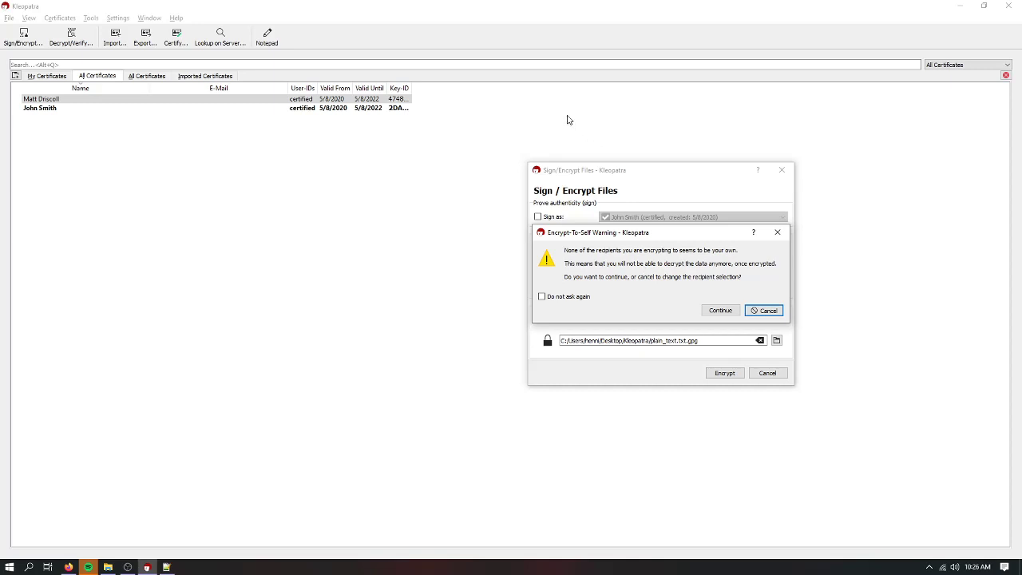
{"action": "left_click", "coordinate": [719, 310]}
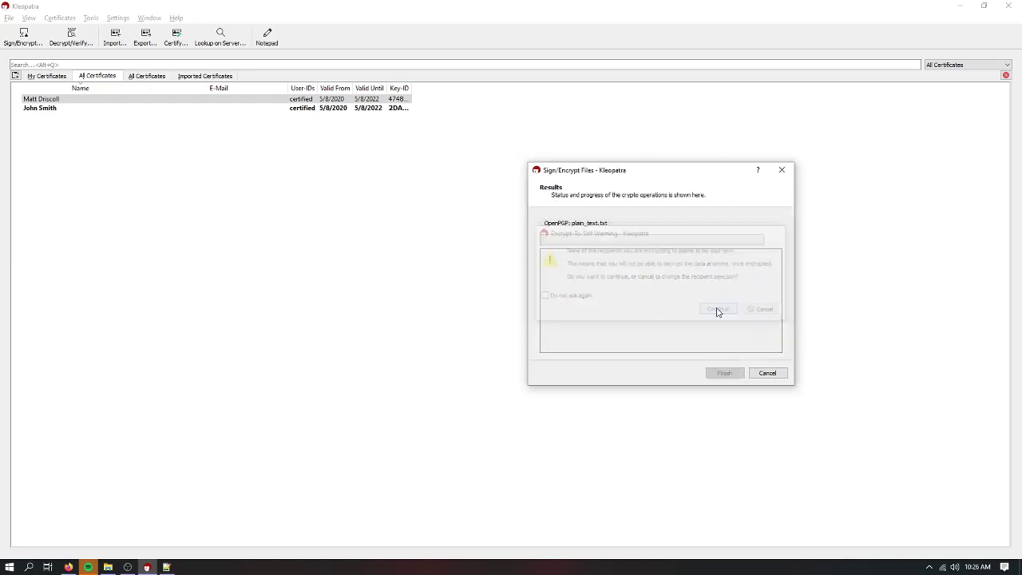
{"action": "left_click", "coordinate": [730, 375]}
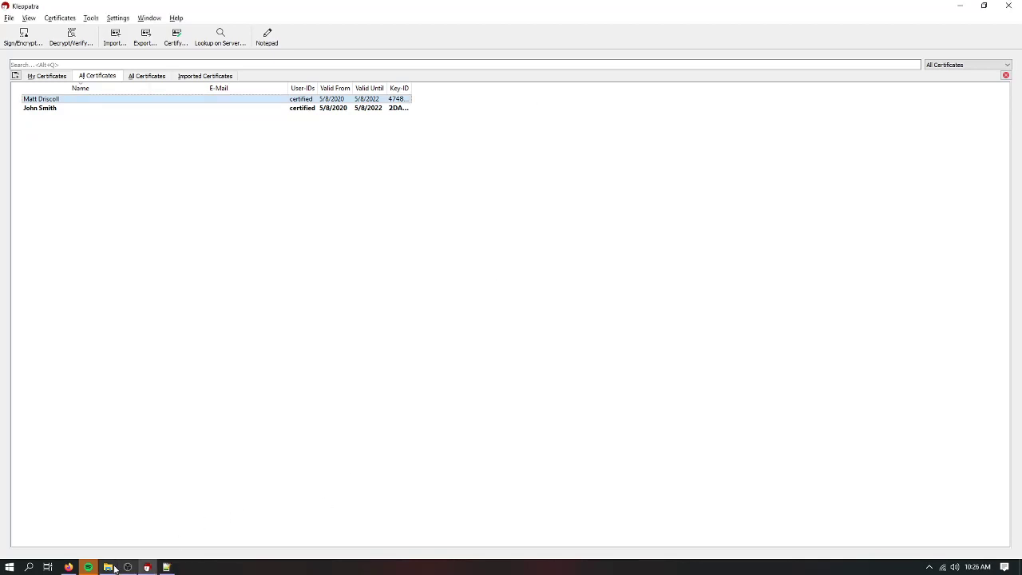
- Open plain_text.txt.gpg from the Kleopatra folder in Notepad++ and inspect its scrambled text
{"action": "left_click", "coordinate": [112, 568]}
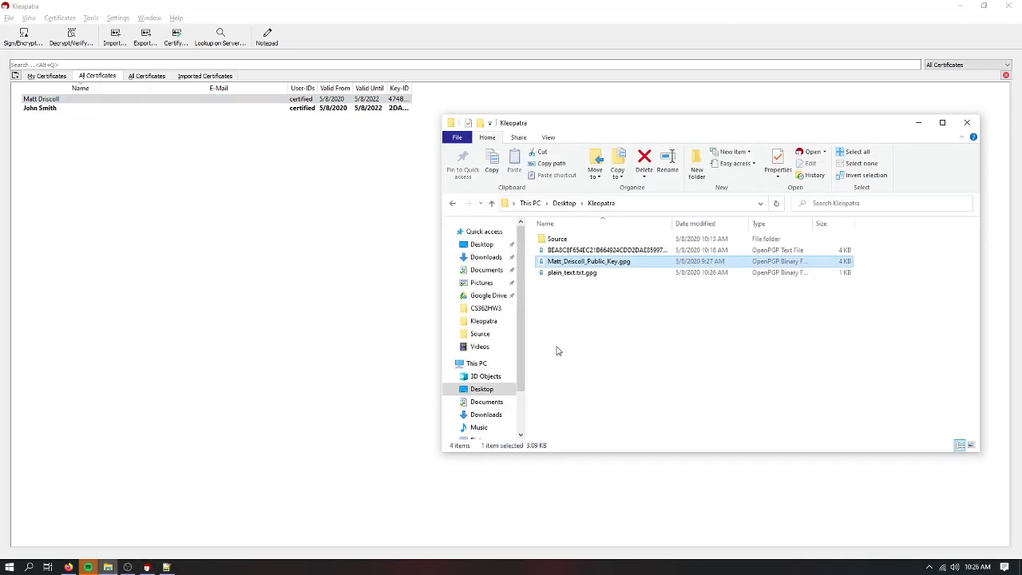
{"action": "left_click", "coordinate": [582, 276]}
{"action": "right_click", "coordinate": [583, 275]}
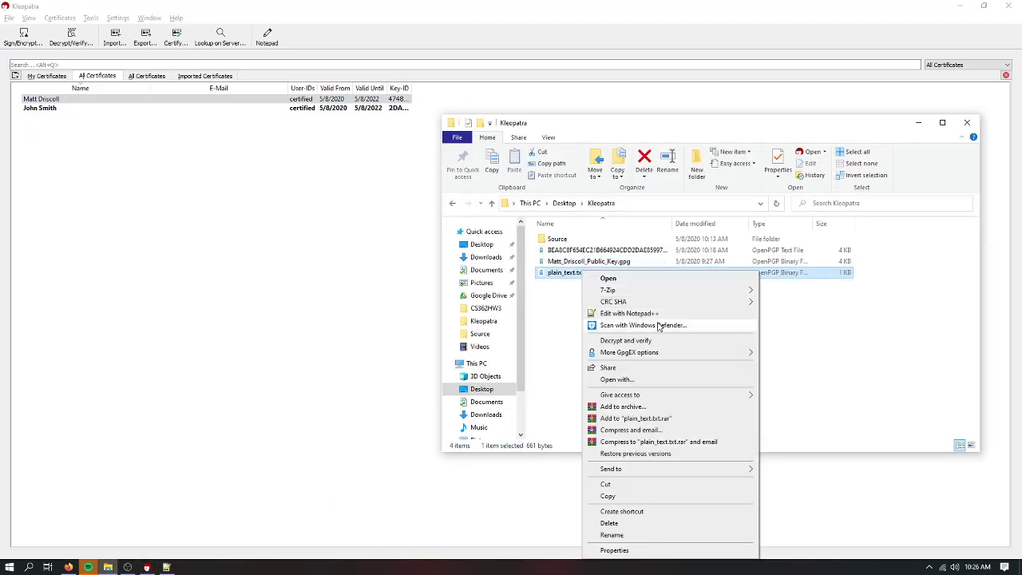
{"action": "left_click", "coordinate": [625, 312]}
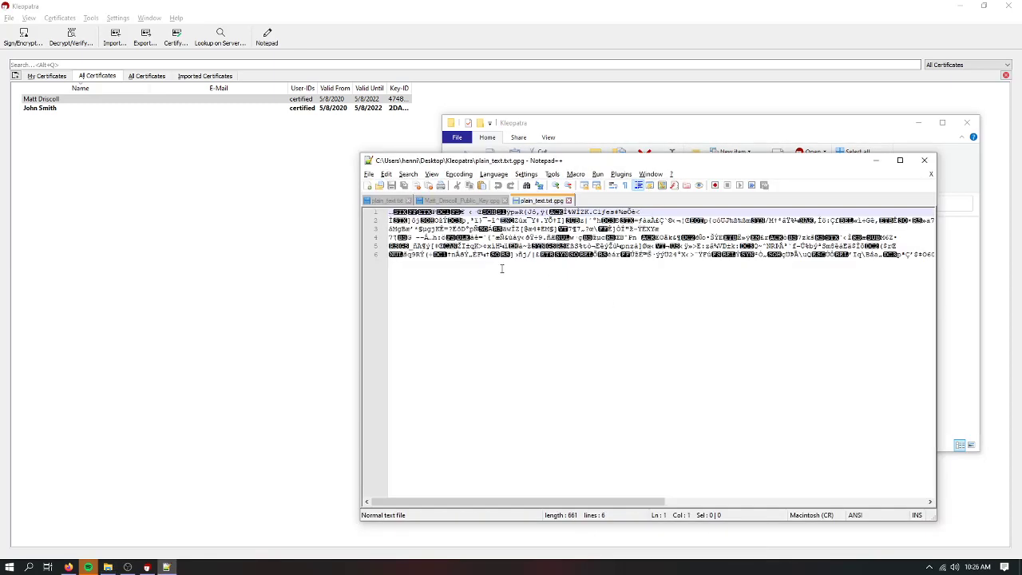
{"action": "key", "text": "ctrl+End"}
{"action": "key", "text": "ctrl+a"}
{"action": "key", "text": "ctrl+End"}
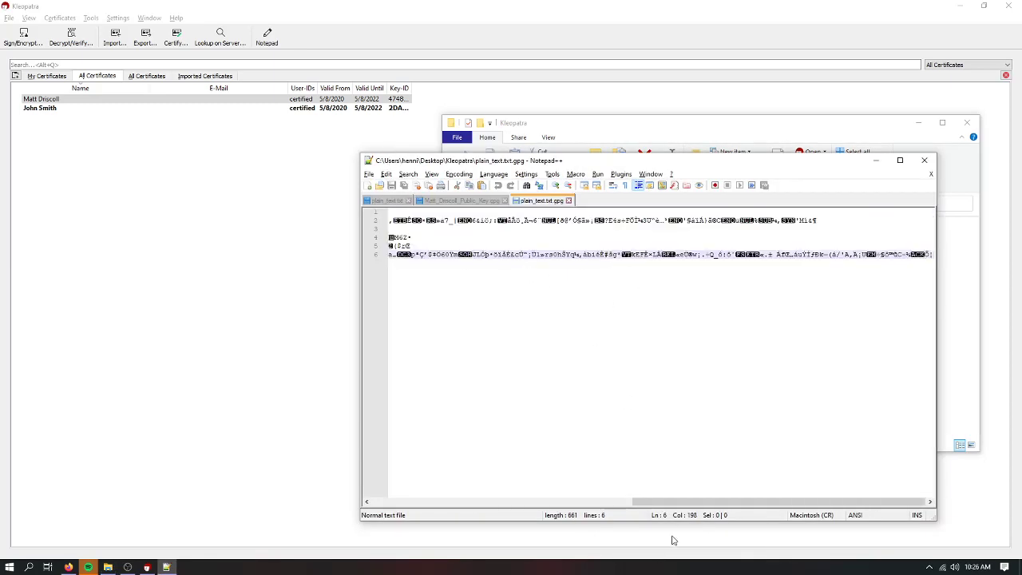
{"action": "left_click_drag", "start_coordinate": [675, 502], "coordinate": [353, 423]}
- Try decrypting plain_text.txt.gpg in Kleopatra and discard the 'No secret key' failure
{"action": "left_click", "coordinate": [354, 422]}
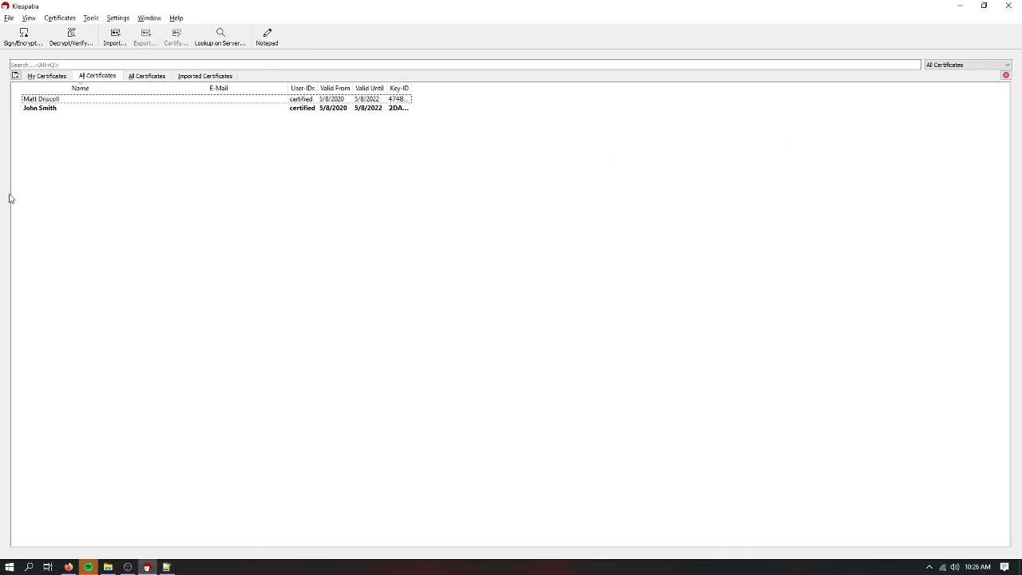
{"action": "left_click", "coordinate": [84, 34]}
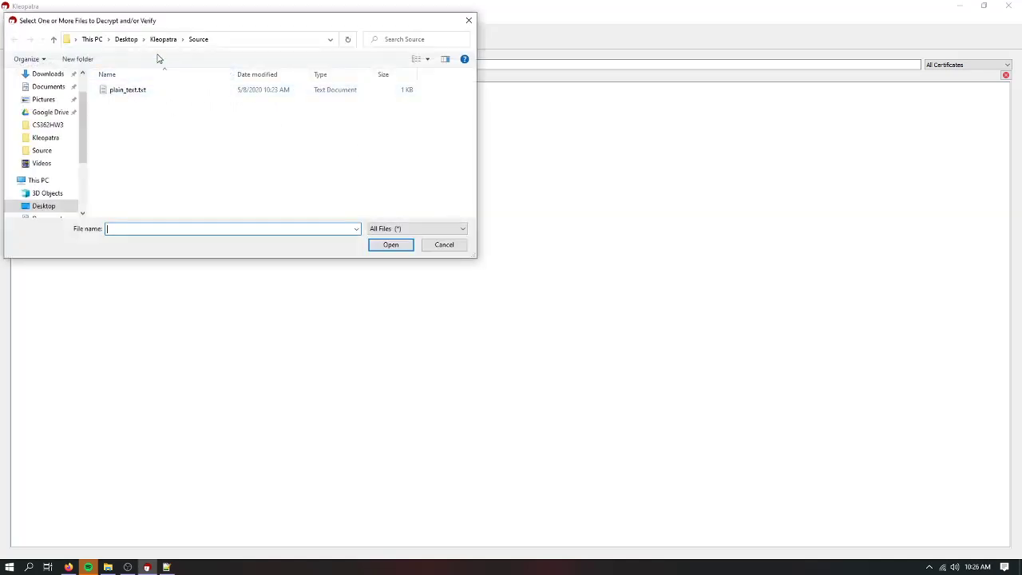
{"action": "left_click", "coordinate": [163, 39]}
{"action": "double_click", "coordinate": [142, 124]}
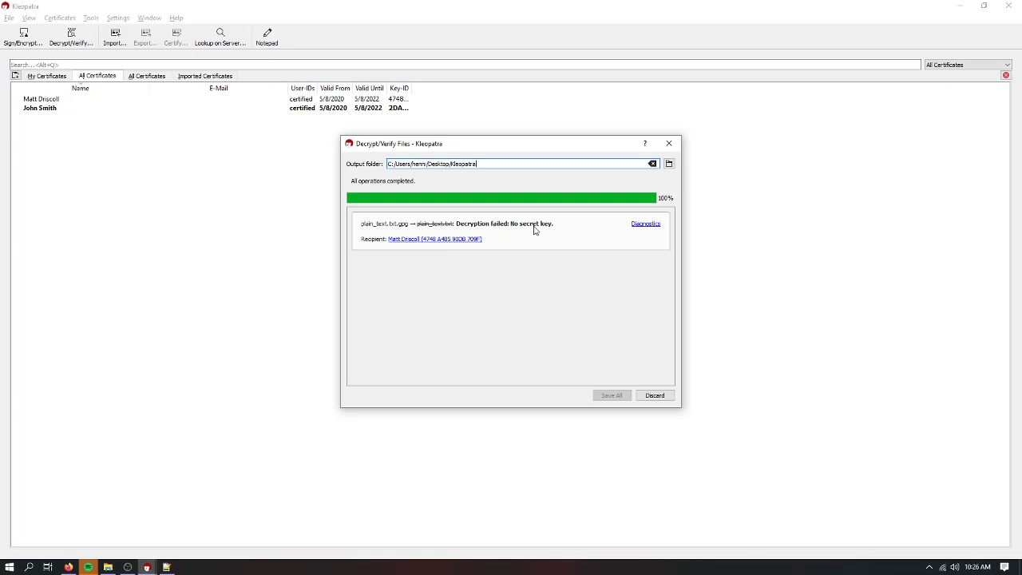
{"action": "left_click", "coordinate": [655, 395]}
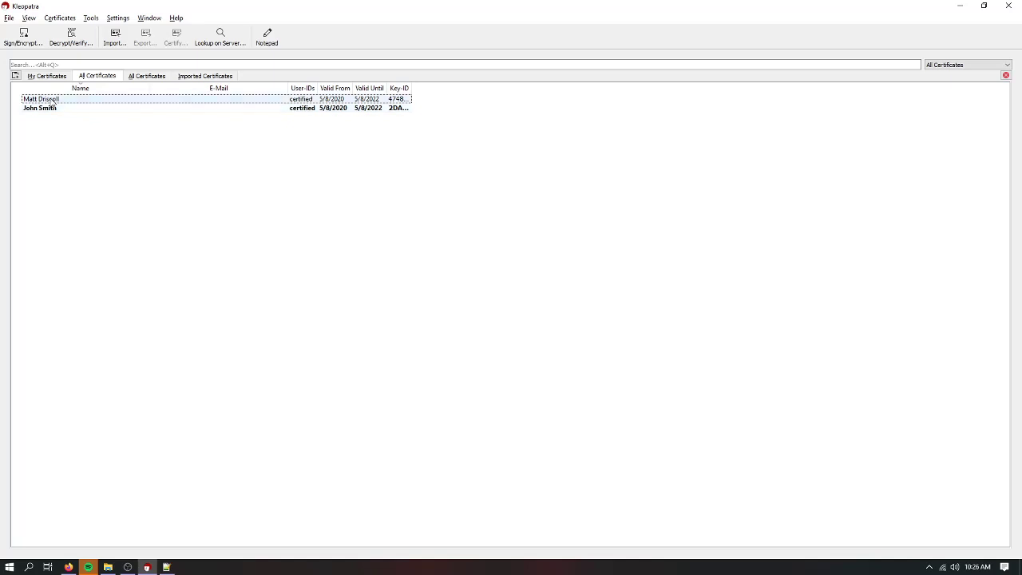
- Close the .gpg tab in Notepad++ and switch to plain_text.txt
{"action": "mouse_move", "coordinate": [66, 110]}
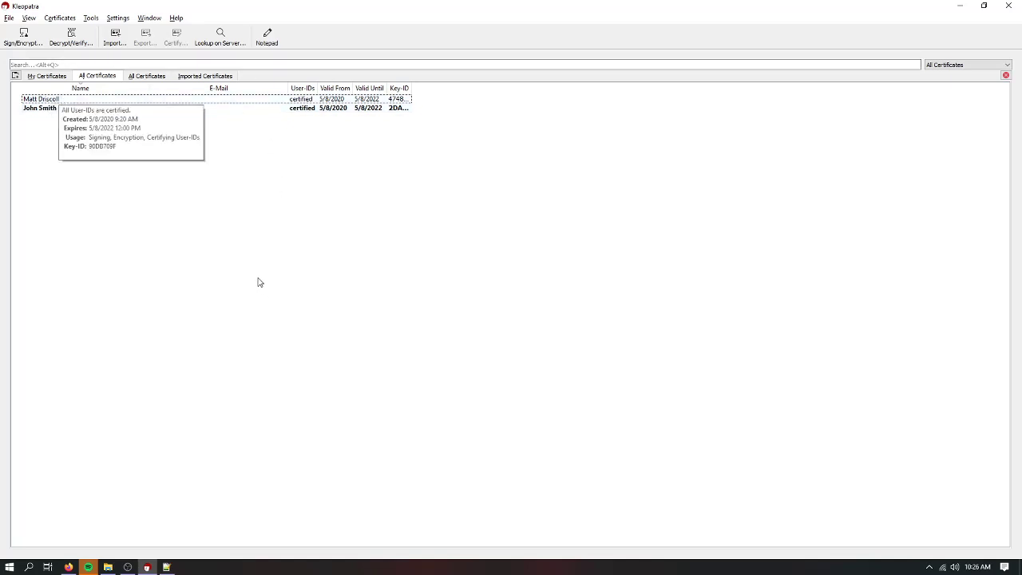
{"action": "left_click", "coordinate": [266, 37]}
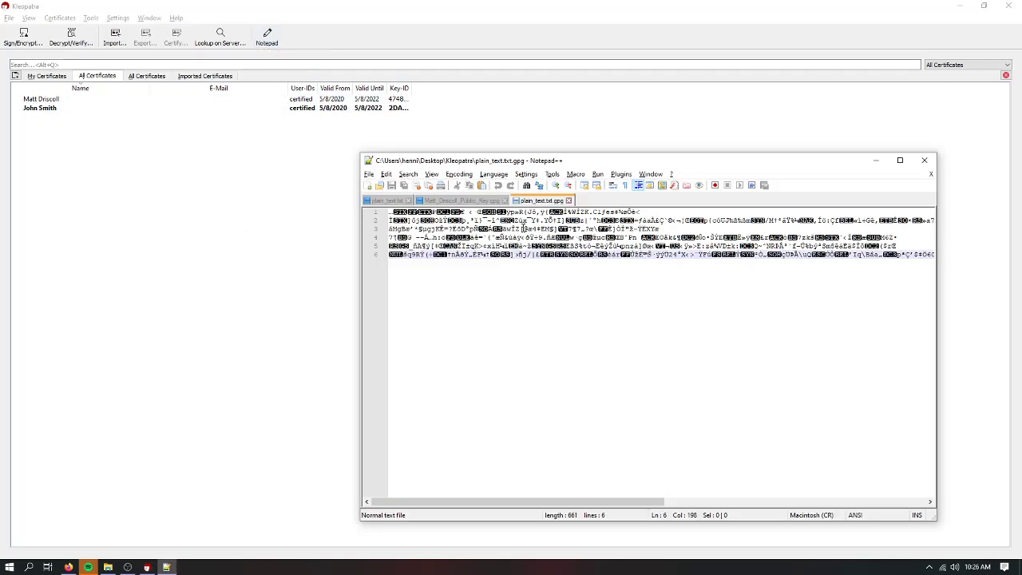
{"action": "left_click", "coordinate": [568, 200]}
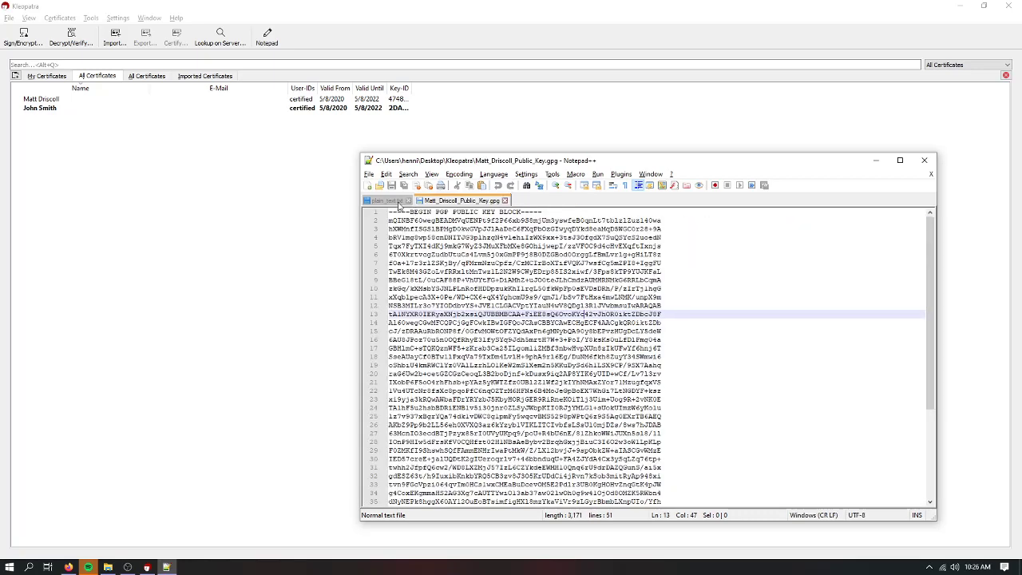
{"action": "left_click", "coordinate": [387, 200]}
- Copy the text line from plain_text.txt and switch to Kleopatra's Notepad
{"action": "triple_click", "coordinate": [434, 213]}
{"action": "right_click", "coordinate": [433, 214]}
{"action": "left_click", "coordinate": [459, 230]}
{"action": "left_click", "coordinate": [268, 36]}
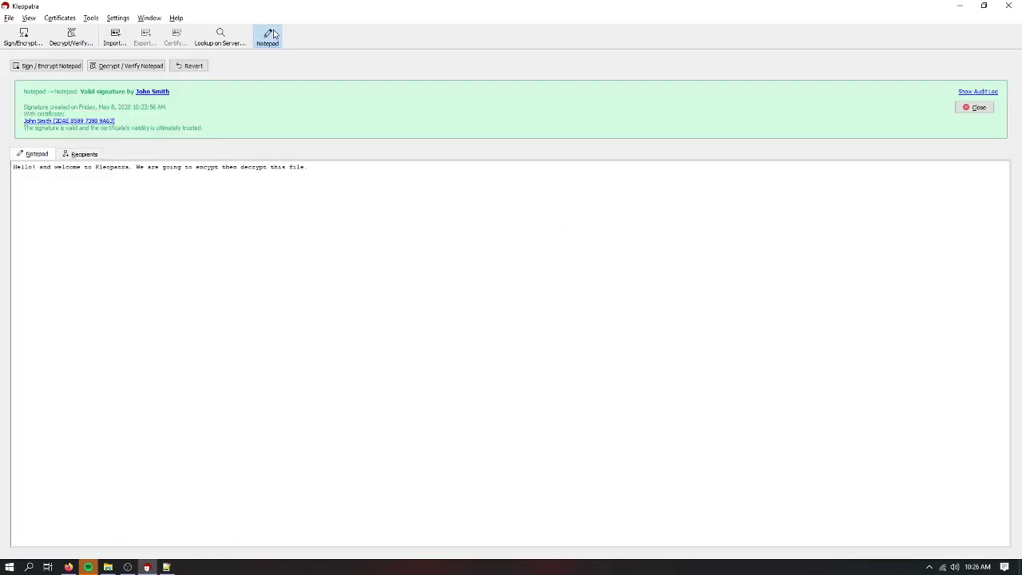
{"action": "left_click", "coordinate": [351, 207]}
- In Recipients, uncheck Encrypt for me and add the imported contact's certificate under Encrypt for others
{"action": "left_click", "coordinate": [80, 155]}
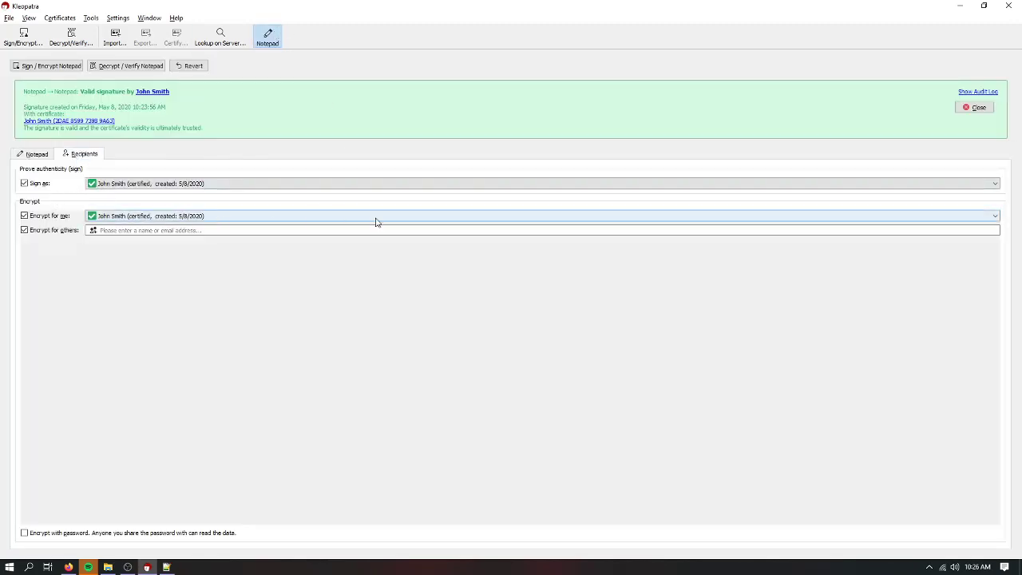
{"action": "left_click", "coordinate": [433, 219]}
{"action": "key", "text": "alt+Tab"}
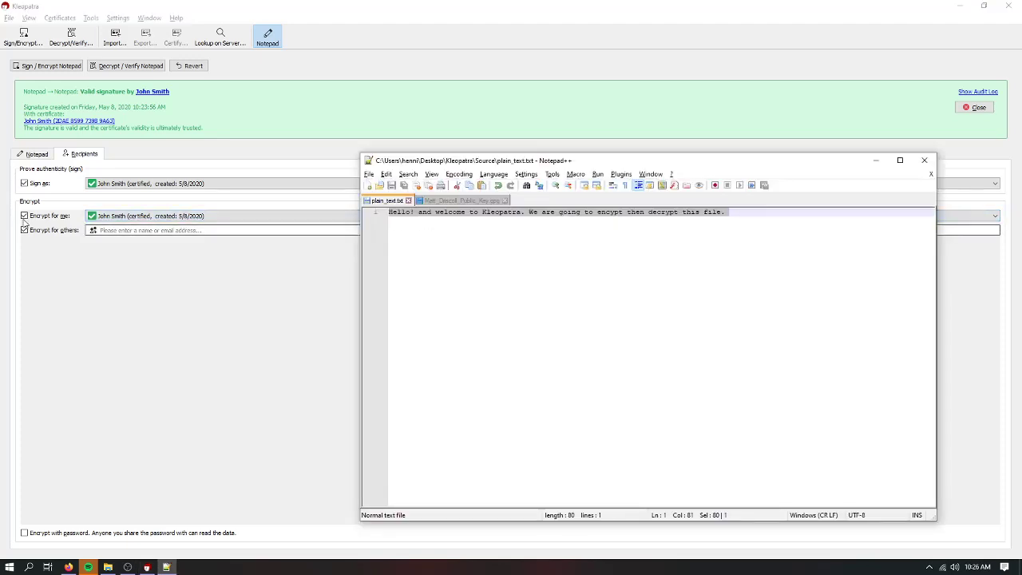
{"action": "left_click", "coordinate": [136, 226]}
{"action": "left_click", "coordinate": [24, 215]}
{"action": "left_click", "coordinate": [134, 229]}
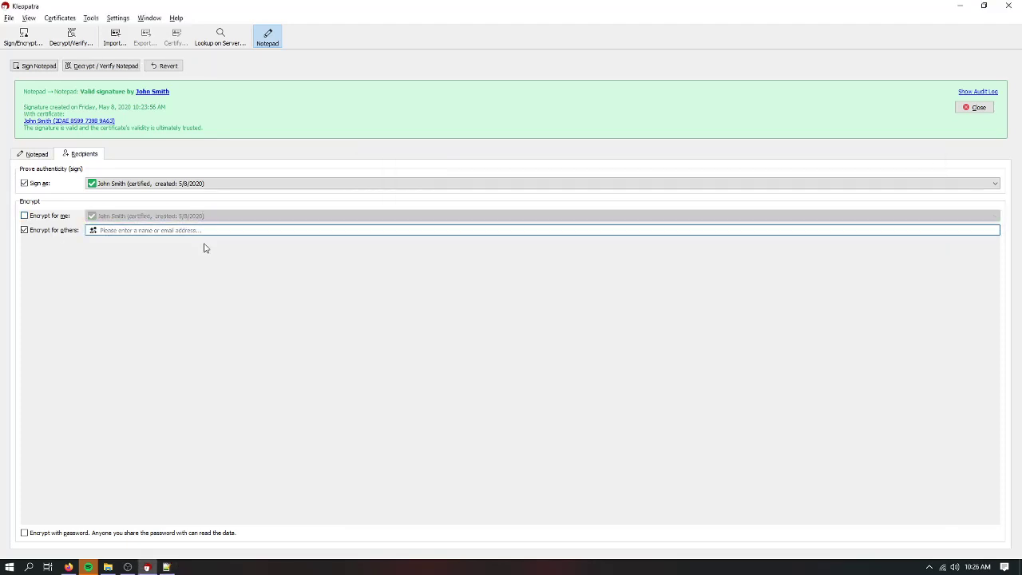
{"action": "type", "text": "matt"}
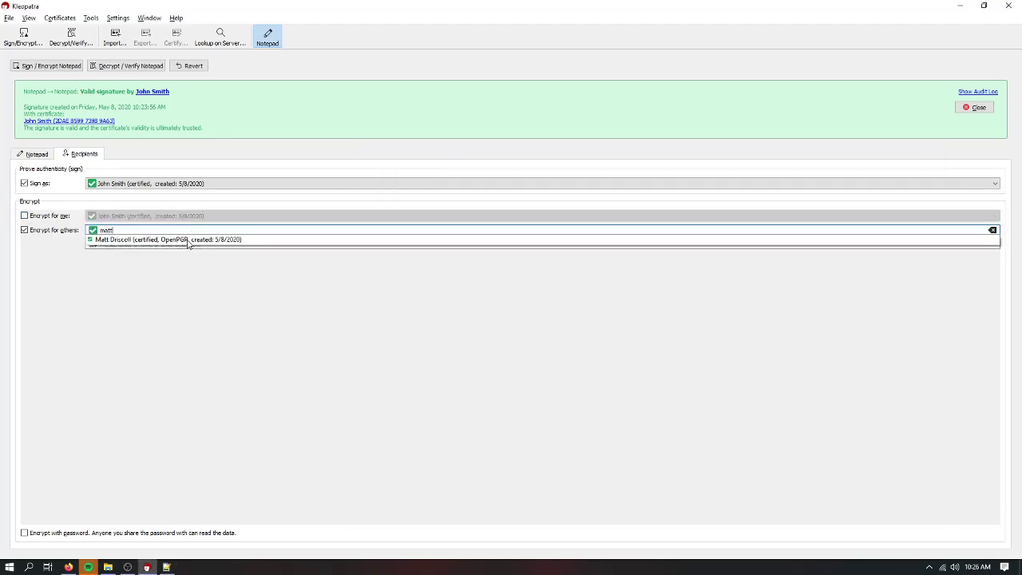
{"action": "left_click", "coordinate": [308, 239]}
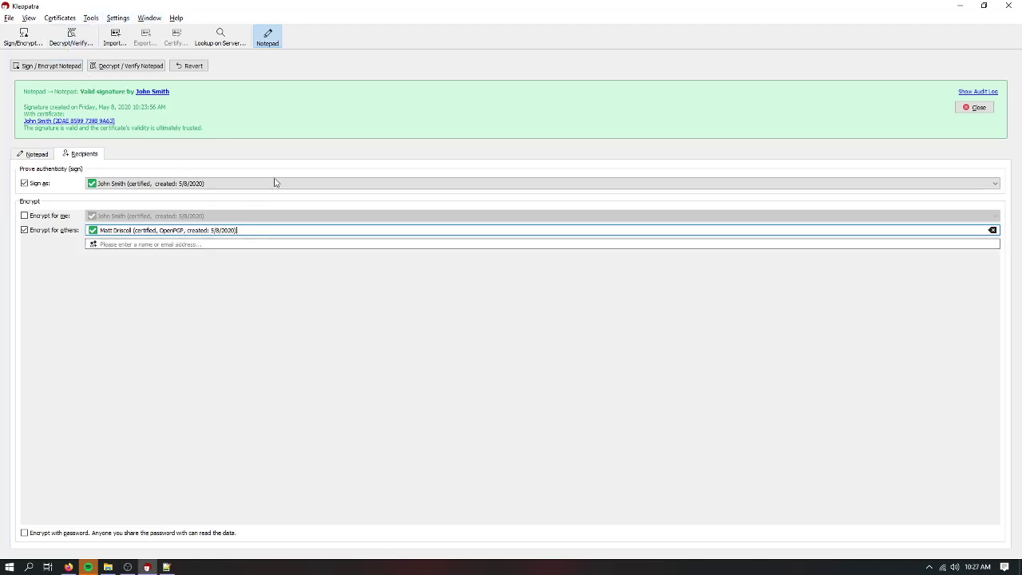
- Sign and encrypt the notepad text, then review the resulting PGP message and recipients
{"action": "left_click", "coordinate": [35, 67]}
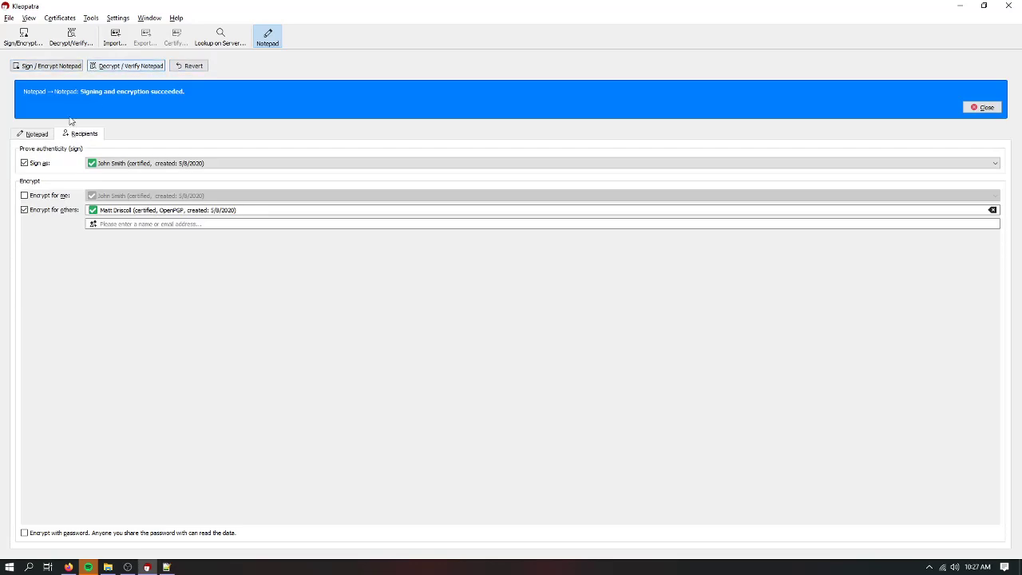
{"action": "left_click", "coordinate": [32, 134]}
{"action": "left_click", "coordinate": [79, 134]}
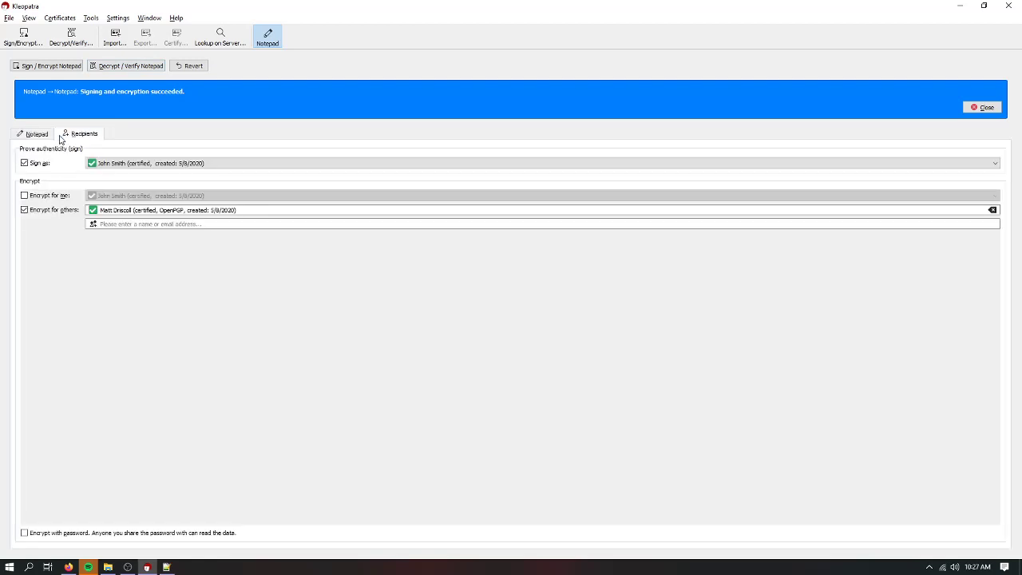
{"action": "left_click", "coordinate": [32, 134]}
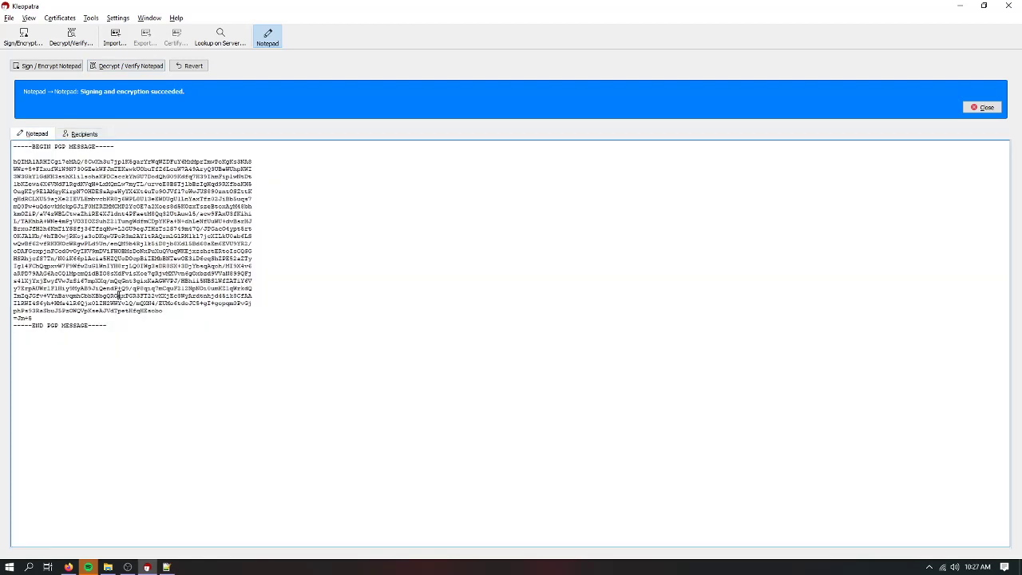
{"action": "left_click", "coordinate": [120, 67]}
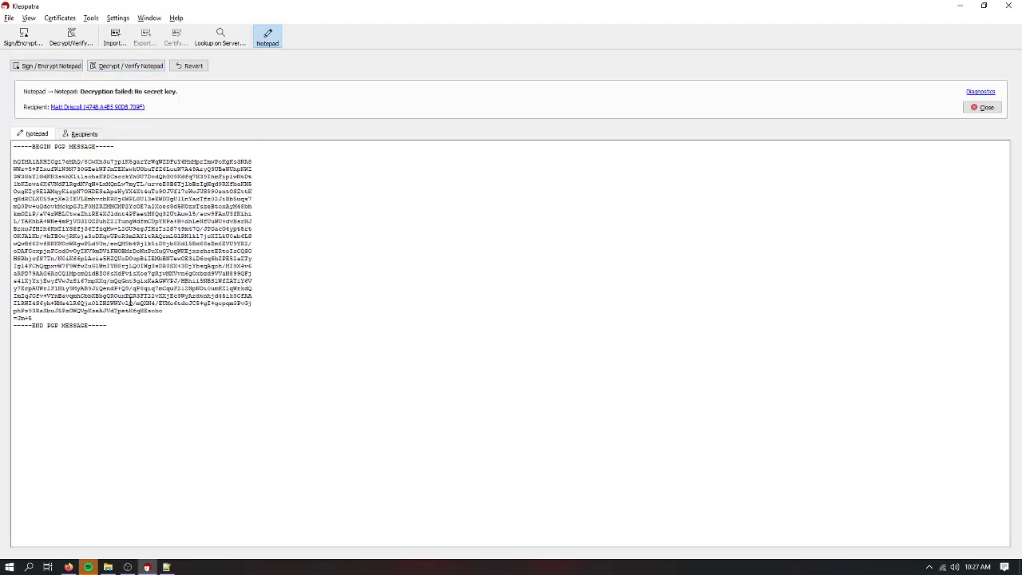
{"action": "left_click_drag", "start_coordinate": [135, 324], "coordinate": [3, 126]}
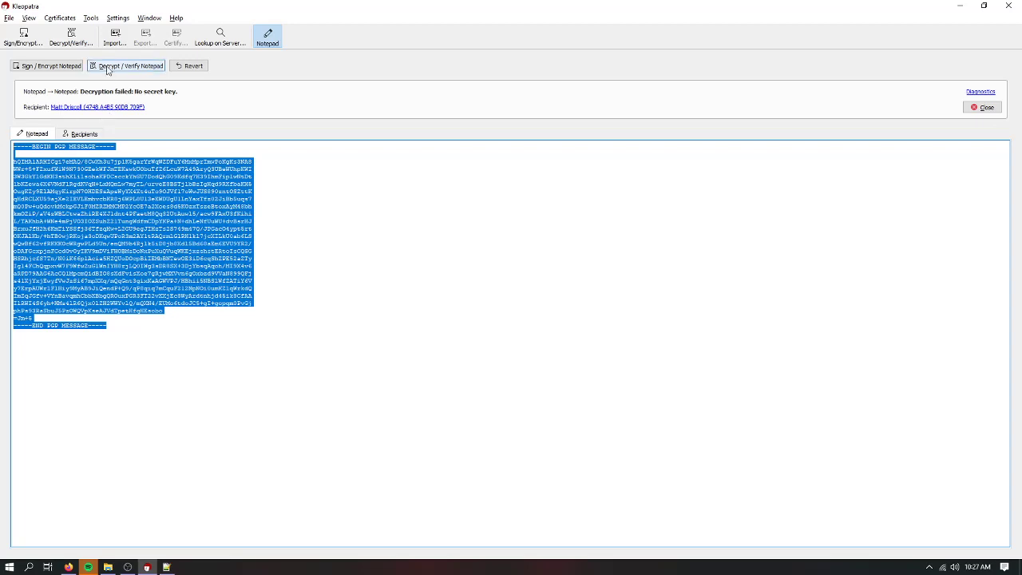
{"action": "left_click", "coordinate": [152, 161]}
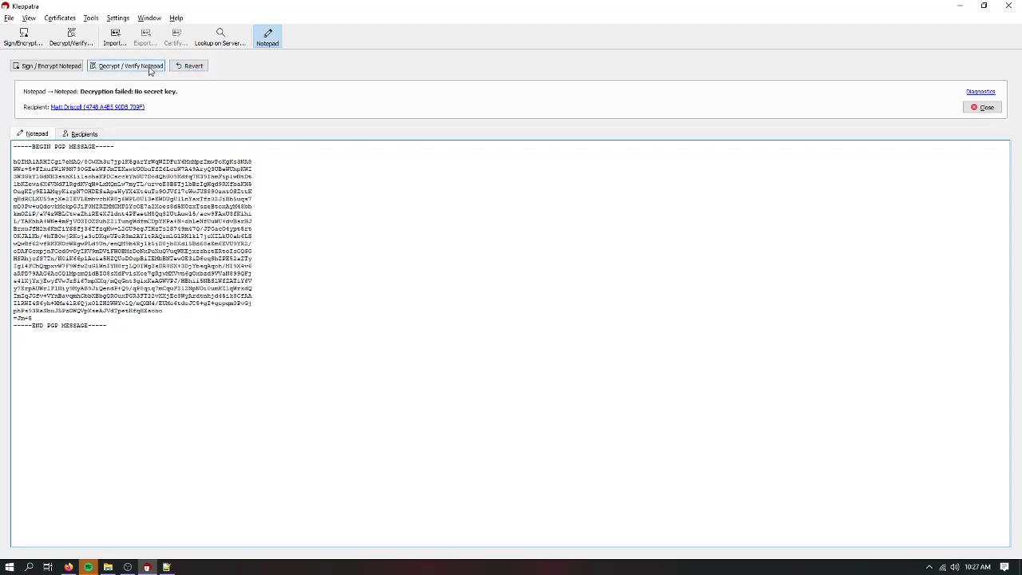
{"action": "left_click_drag", "start_coordinate": [146, 323], "coordinate": [2, 116]}
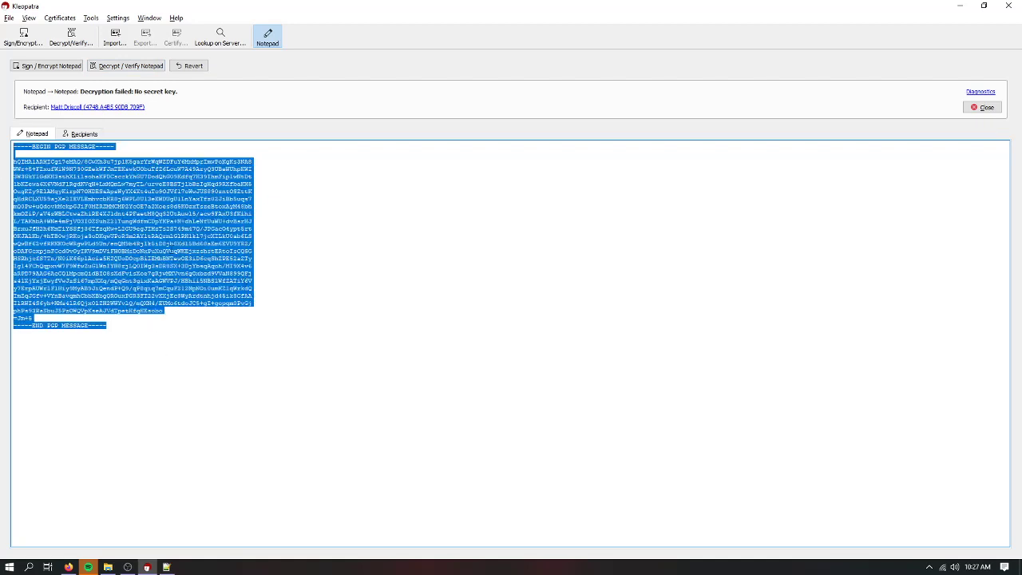
{"action": "left_click", "coordinate": [177, 247]}
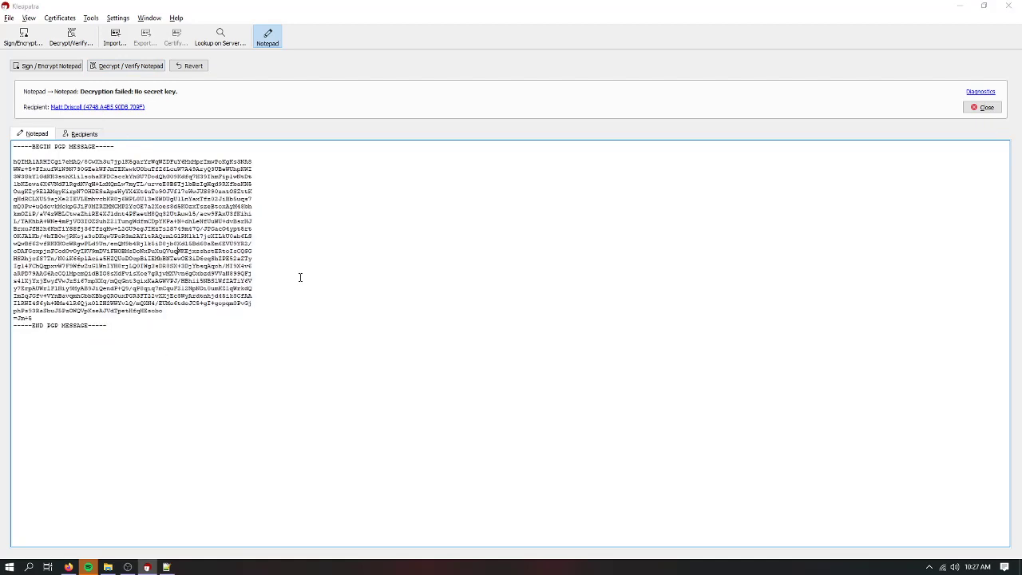
- Bring Kleopatra back through its tray icon and run Sign / Encrypt Notepad again
{"action": "key", "text": "alt+Tab"}
{"action": "key", "text": "alt+Tab"}
{"action": "left_click", "coordinate": [928, 566]}
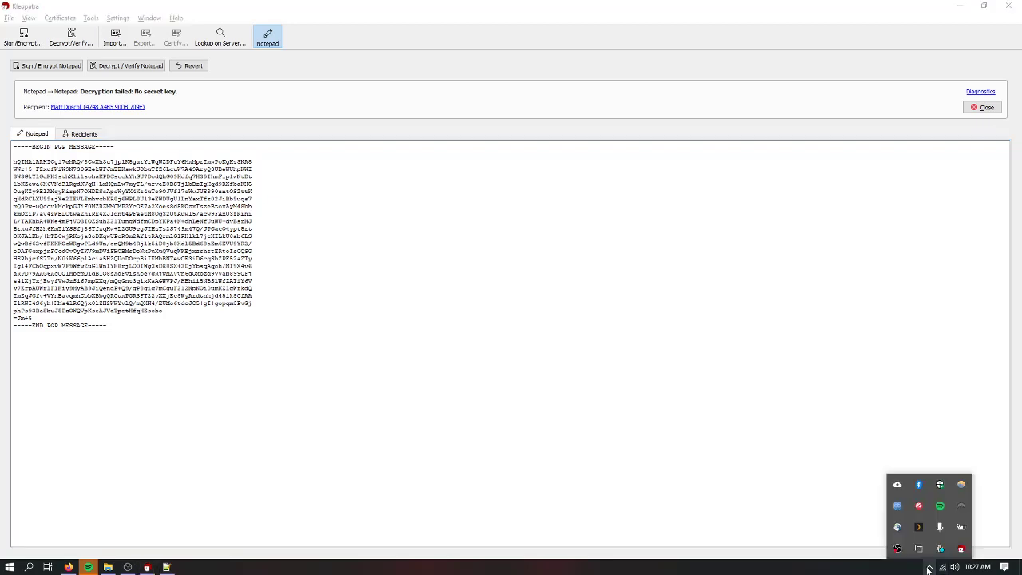
{"action": "right_click", "coordinate": [961, 548]}
{"action": "left_click", "coordinate": [653, 265]}
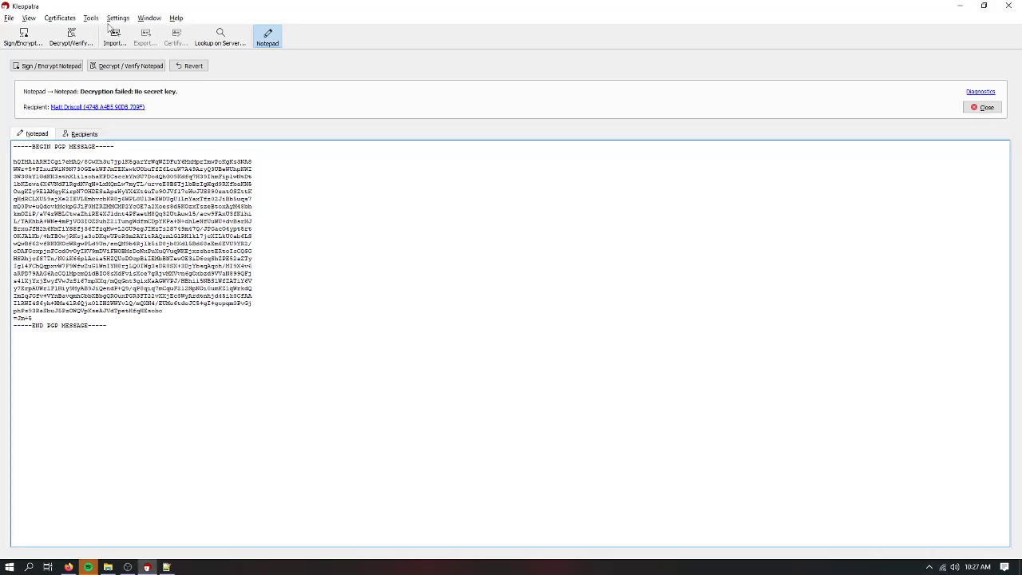
{"action": "left_click", "coordinate": [32, 68]}
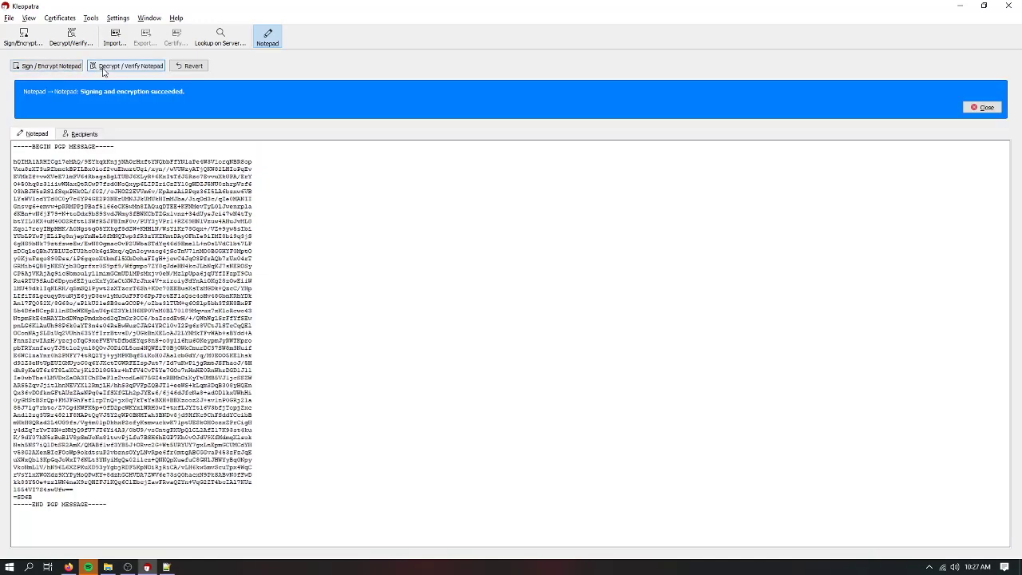
- Open your own certificate's details and export its public key to the Export window
{"action": "left_click", "coordinate": [279, 47]}
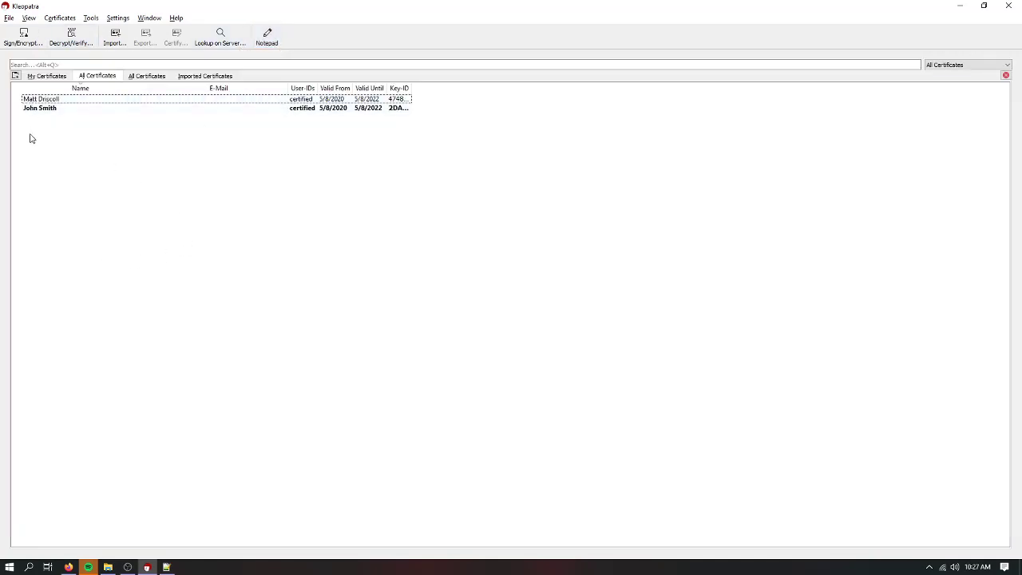
{"action": "left_click", "coordinate": [29, 109]}
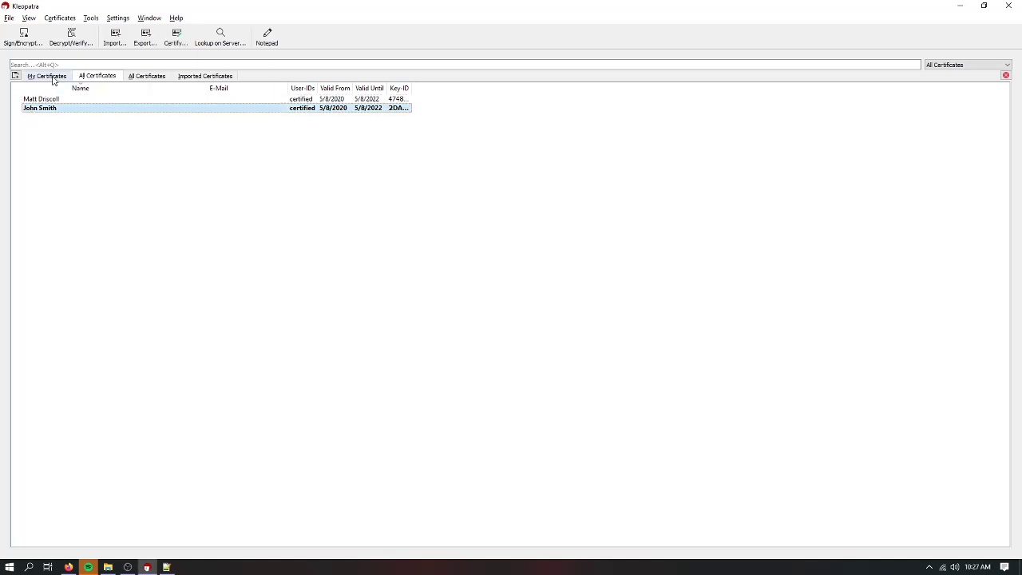
{"action": "double_click", "coordinate": [51, 112]}
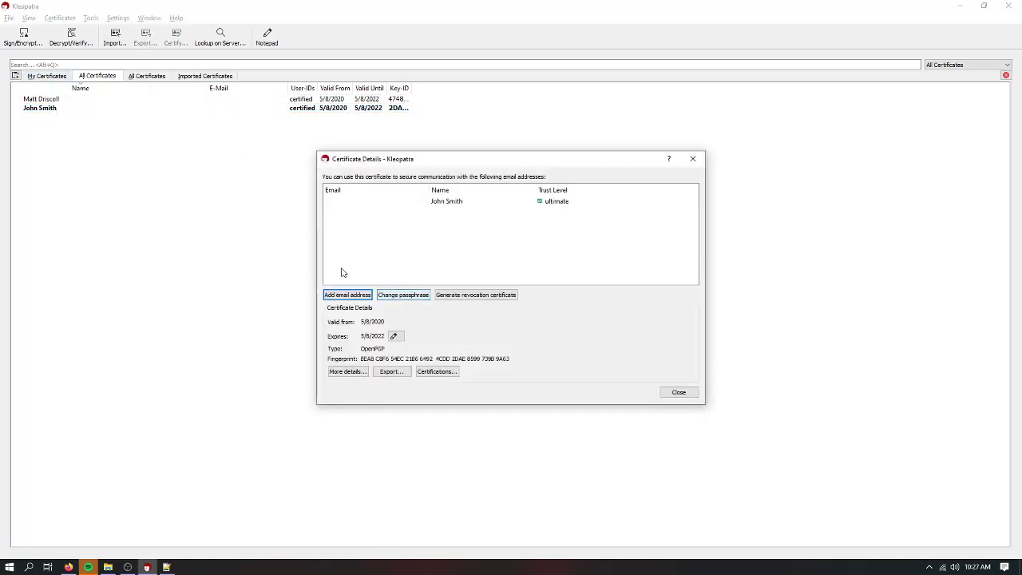
{"action": "left_click", "coordinate": [391, 371]}
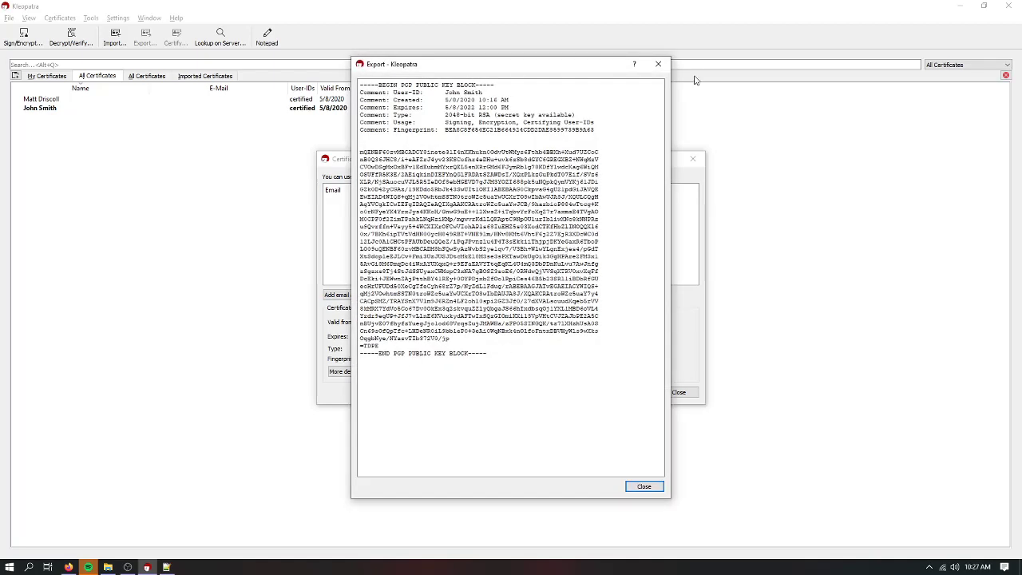
{"action": "left_click", "coordinate": [643, 486]}
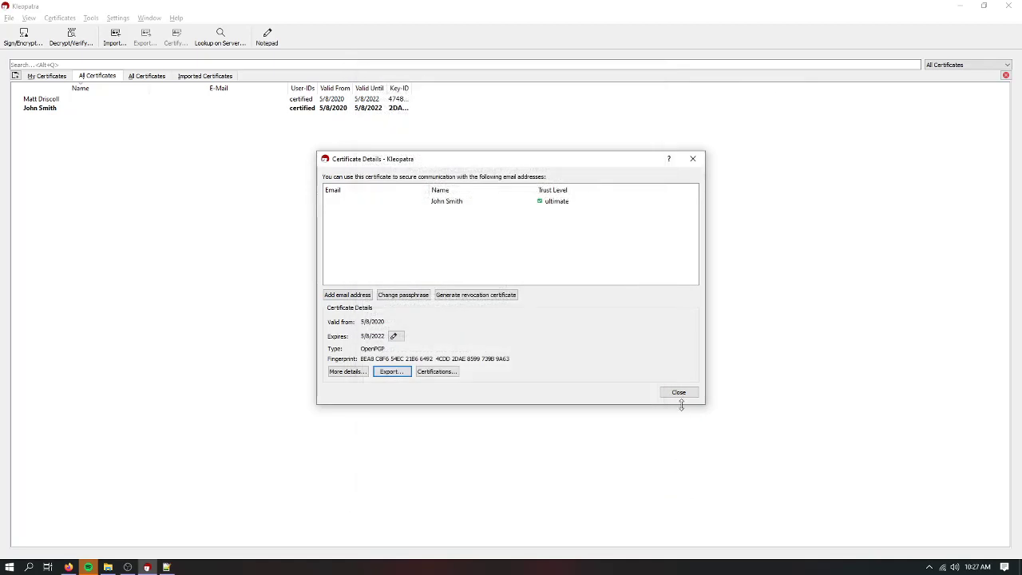
{"action": "left_click", "coordinate": [675, 392]}
{"action": "double_click", "coordinate": [87, 109]}
{"action": "left_click", "coordinate": [390, 371]}
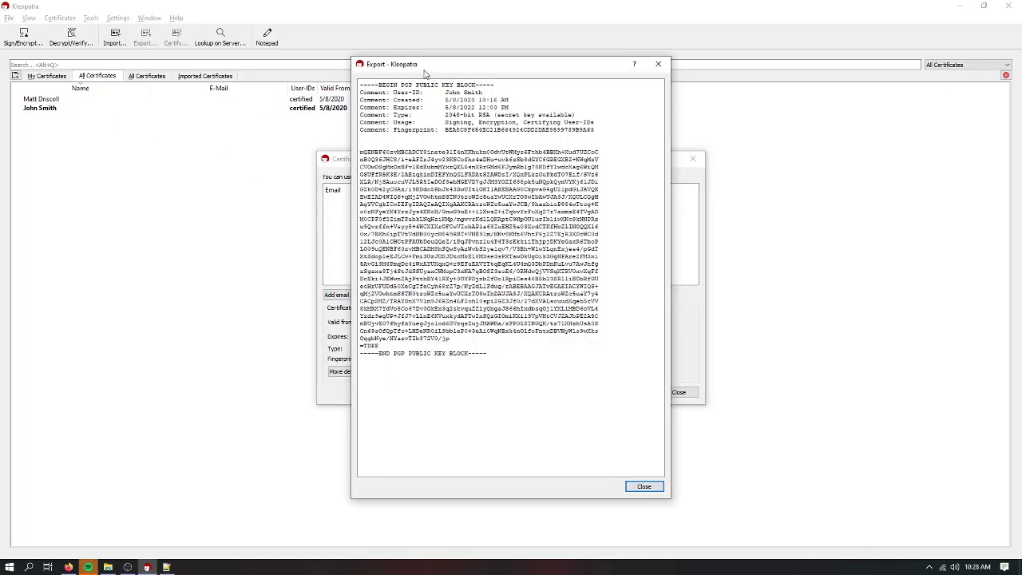
- Select the entire exported PGP public key block with Select All
{"action": "left_click_drag", "start_coordinate": [426, 73], "coordinate": [693, 130]}
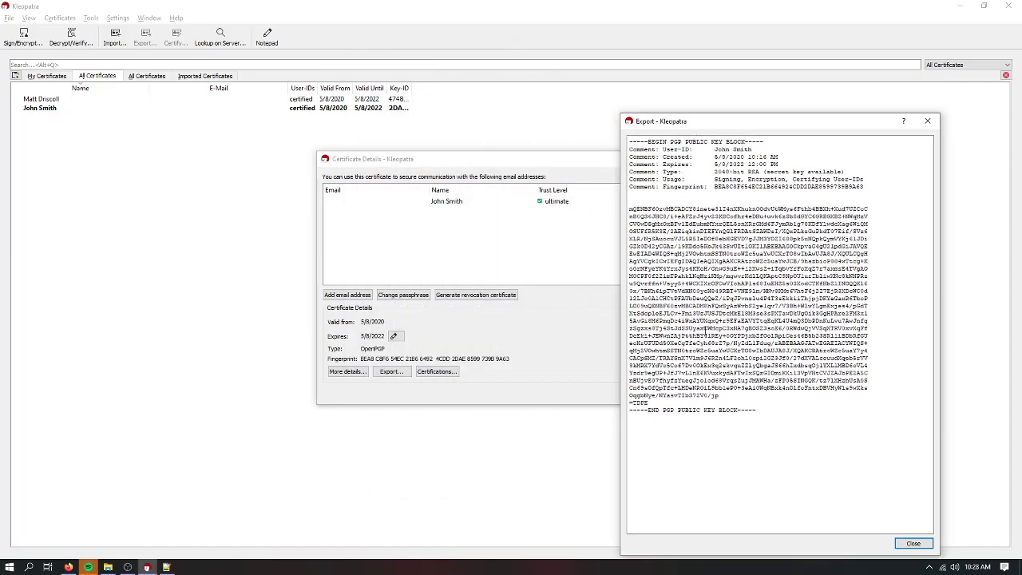
{"action": "left_click_drag", "start_coordinate": [774, 412], "coordinate": [624, 200]}
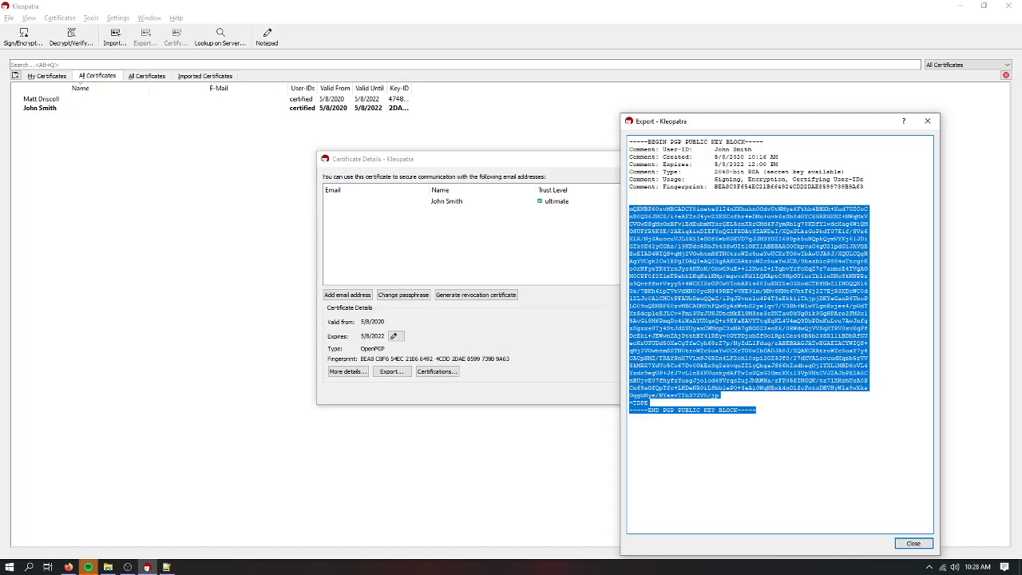
{"action": "left_click", "coordinate": [819, 411]}
{"action": "left_click_drag", "start_coordinate": [790, 412], "coordinate": [621, 211]}
{"action": "left_click_drag", "start_coordinate": [773, 405], "coordinate": [627, 141]}
{"action": "right_click", "coordinate": [660, 162]}
{"action": "left_click", "coordinate": [689, 183]}
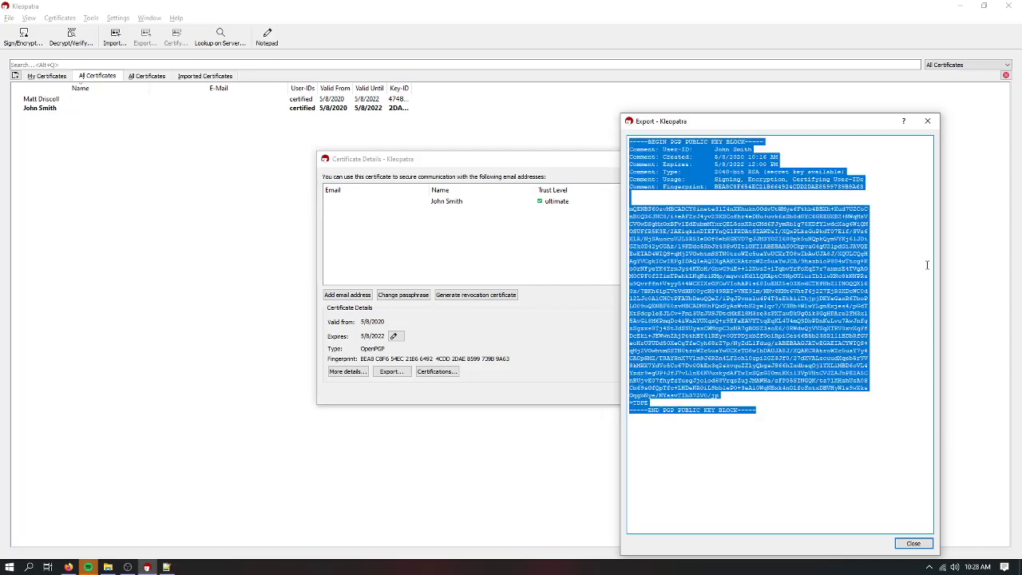
- Create a new text document in the Kleopatra folder, renamed to your own Public Key .gpg file
{"action": "left_click", "coordinate": [166, 567]}
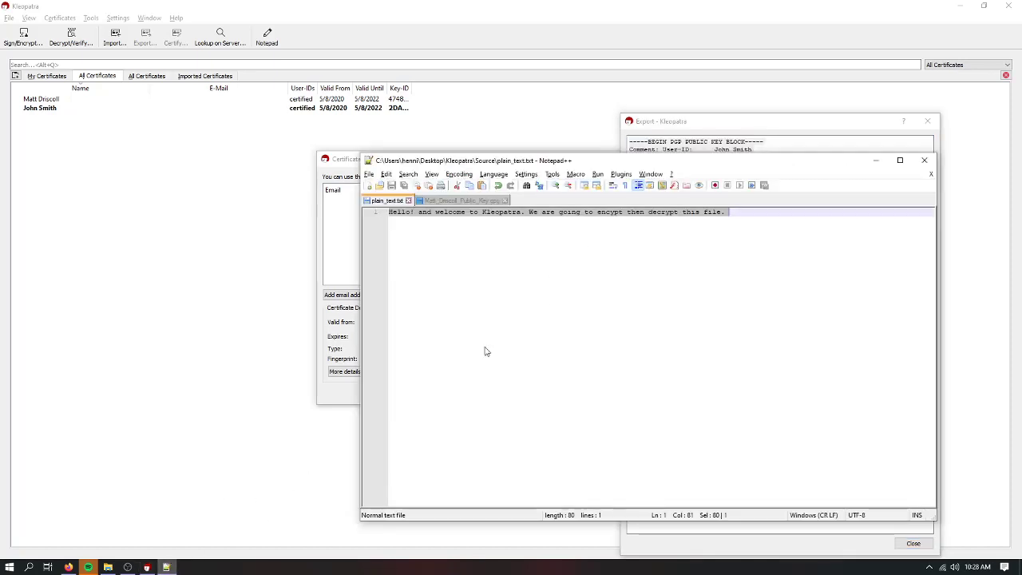
{"action": "left_click", "coordinate": [107, 567]}
{"action": "right_click", "coordinate": [564, 353]}
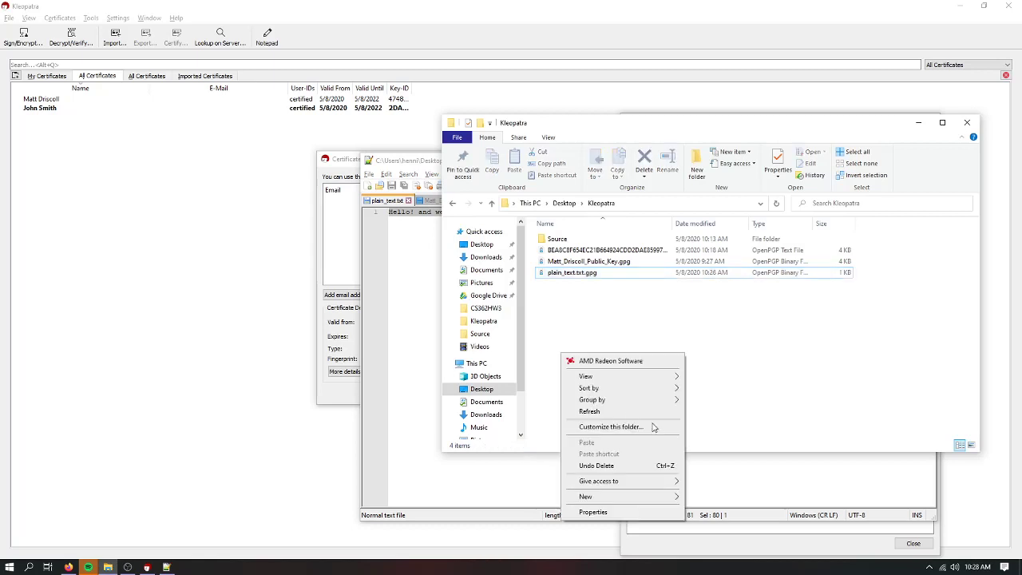
{"action": "mouse_move", "coordinate": [654, 494]}
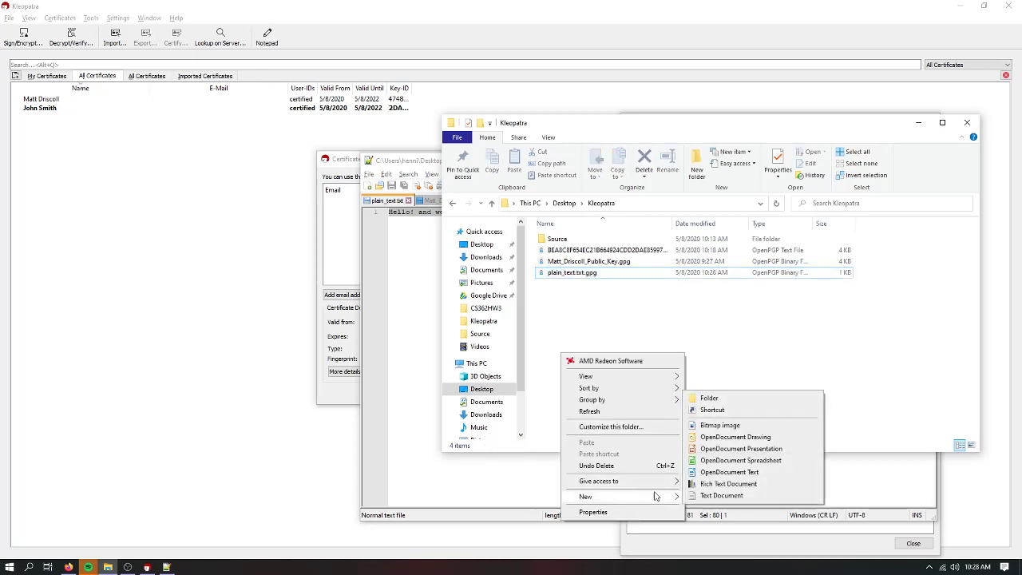
{"action": "left_click", "coordinate": [721, 496]}
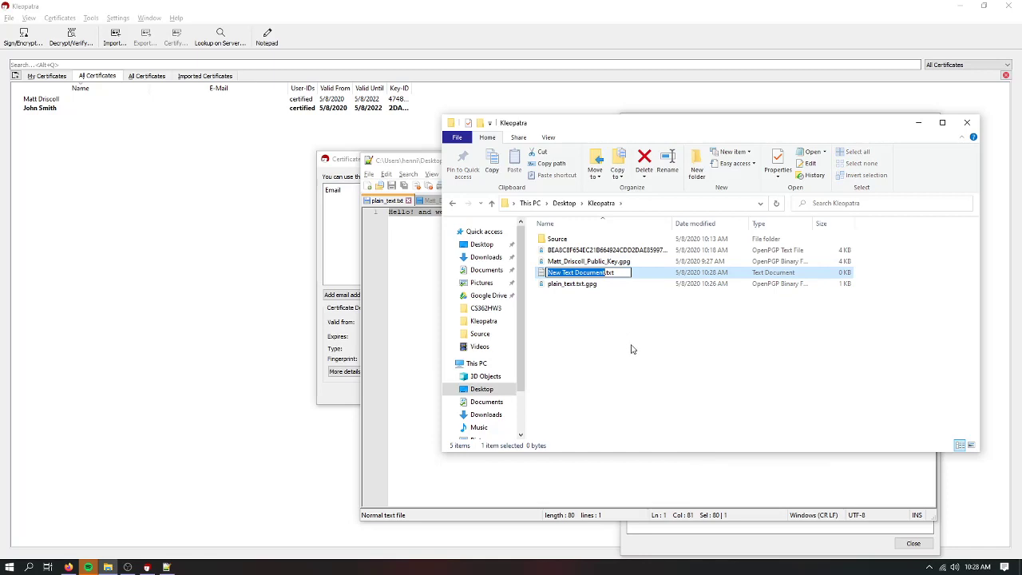
{"action": "type", "text": "John Smith Publick"}
{"action": "key", "text": "BackSpace"}
{"action": "type", "text": "Key"}
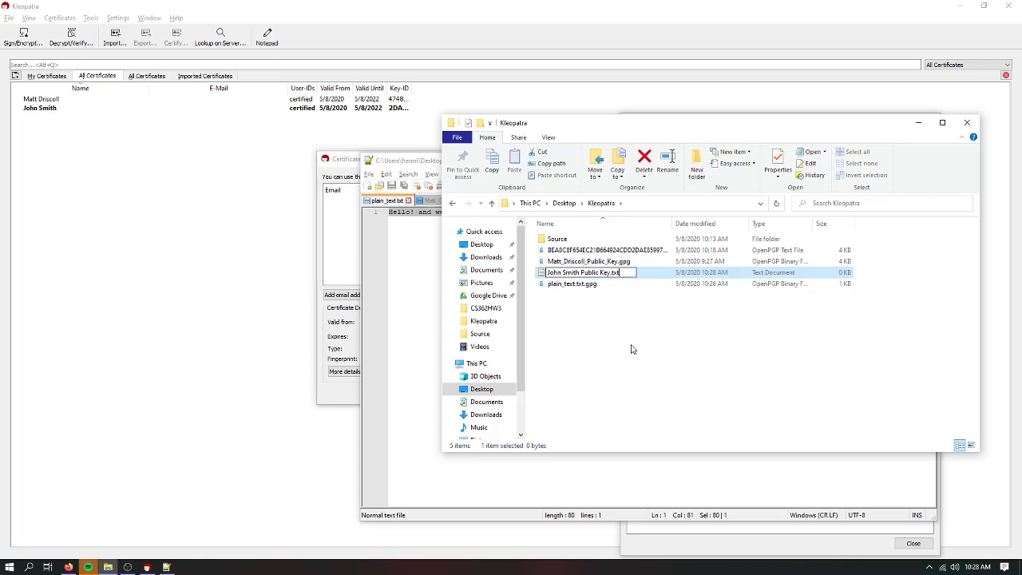
{"action": "key", "text": "BackSpace"}
{"action": "key", "text": "BackSpace"}
{"action": "key", "text": "BackSpace"}
{"action": "type", "text": "gpg"}
{"action": "key", "text": "Return"}
{"action": "key", "text": "Return"}
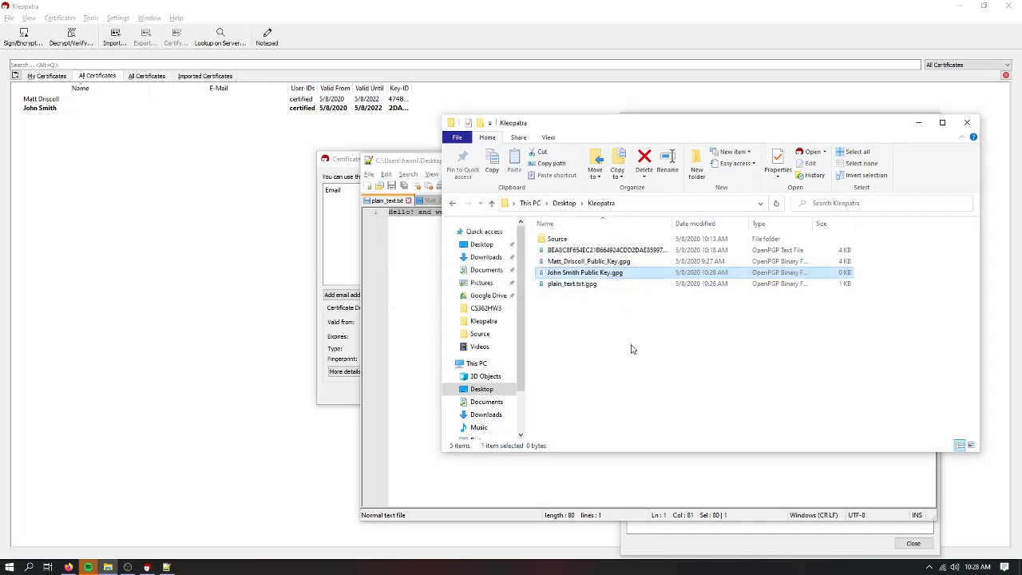
- Bring up the new key file's context menu to edit it in Notepad++
{"action": "right_click", "coordinate": [611, 274]}
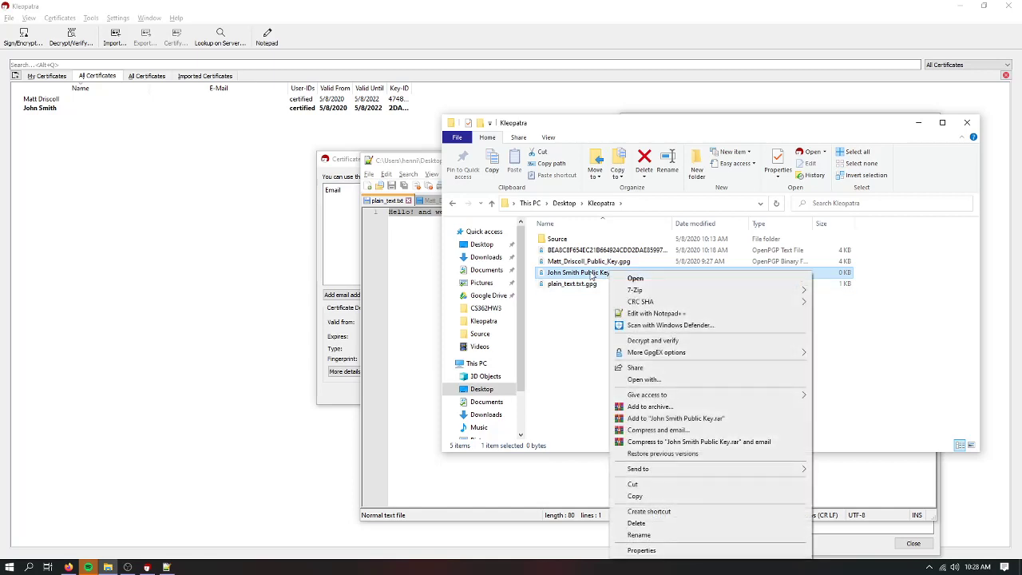
{"action": "left_click", "coordinate": [404, 285]}
{"action": "left_click", "coordinate": [972, 304]}
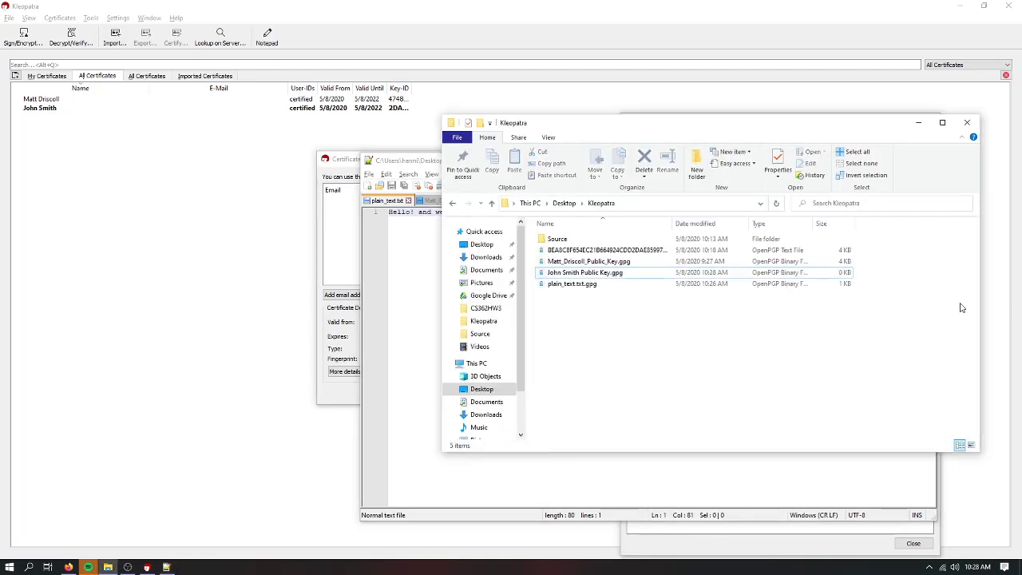
{"action": "right_click", "coordinate": [578, 273]}
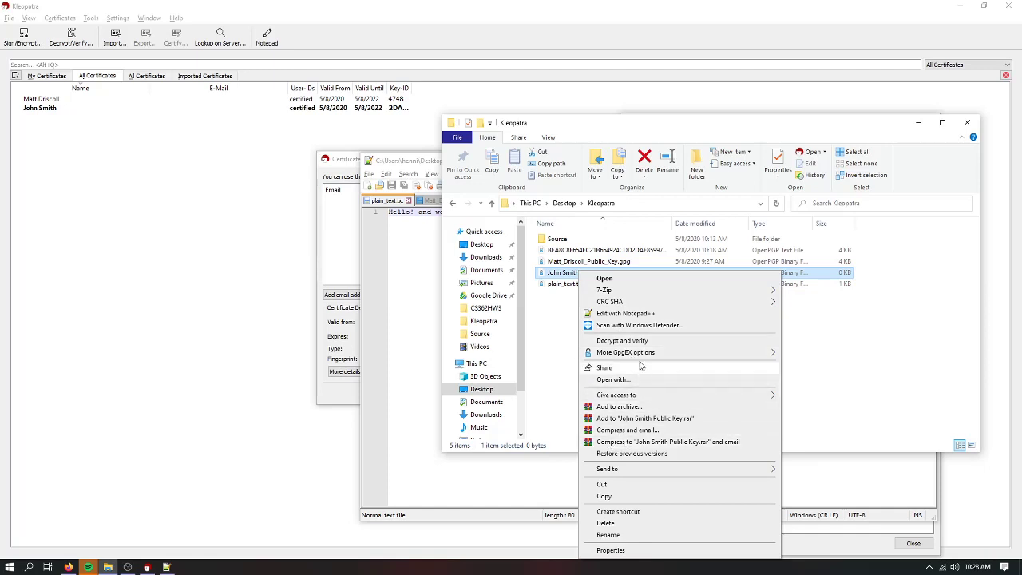
- Paste the public key block into the new .gpg file, delete lines 2–8, and save
{"action": "left_click", "coordinate": [648, 315]}
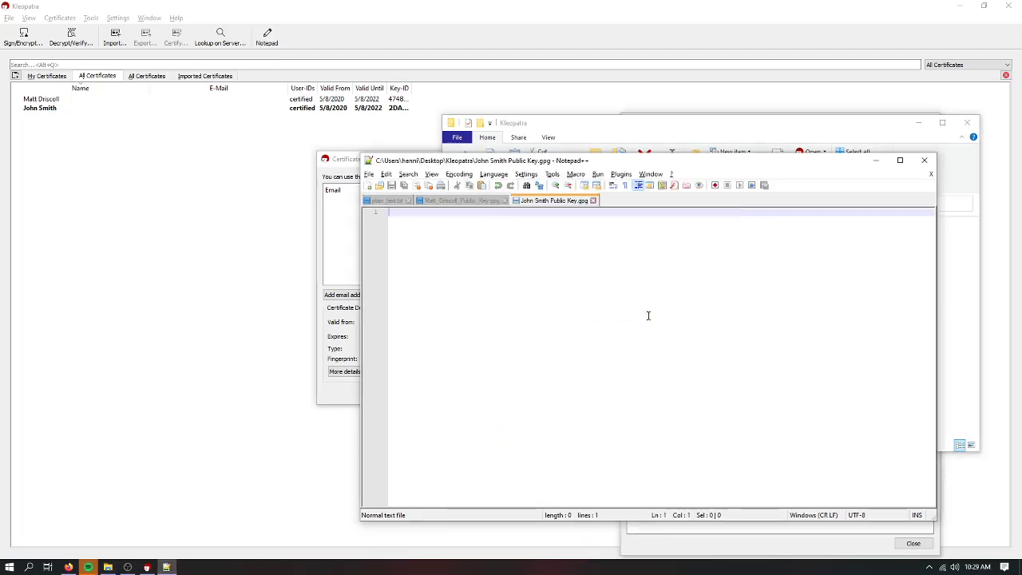
{"action": "key", "text": "ctrl+v"}
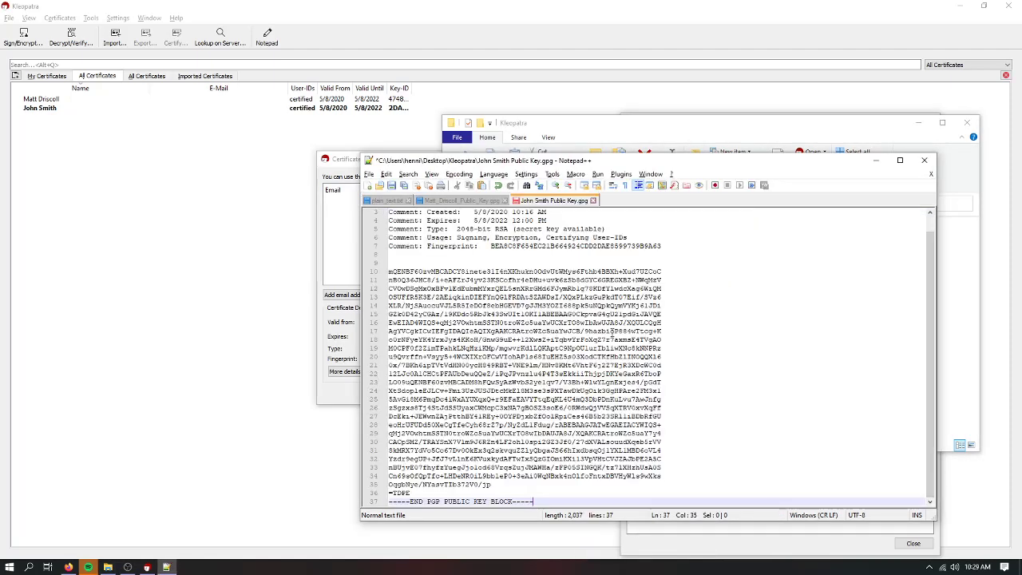
{"action": "scroll", "coordinate": [388, 279], "scroll_direction": "up", "scroll_amount": 1}
{"action": "left_click_drag", "start_coordinate": [389, 279], "coordinate": [389, 220]}
{"action": "key", "text": "Delete"}
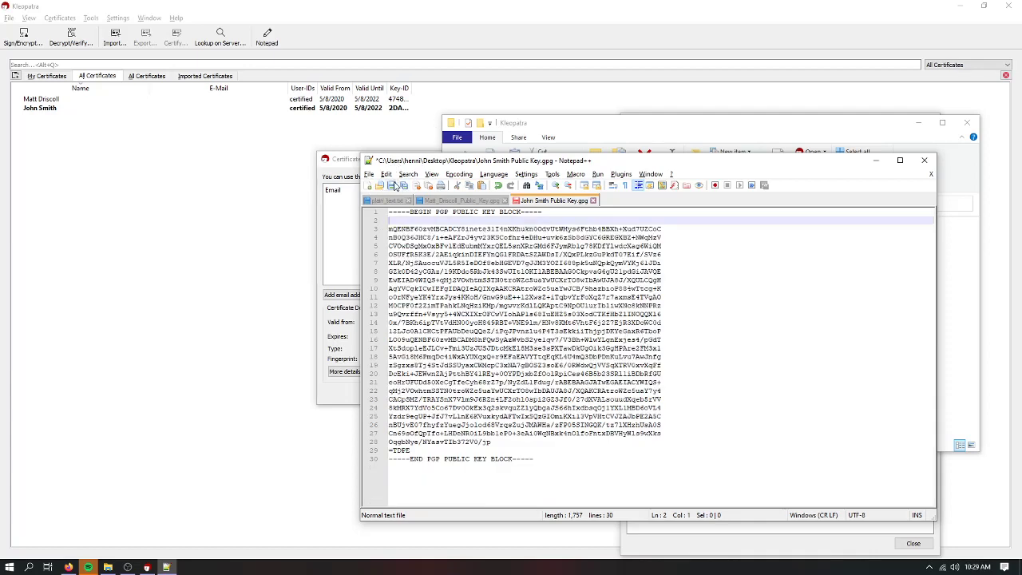
{"action": "left_click", "coordinate": [391, 186]}
{"action": "left_click", "coordinate": [663, 307]}
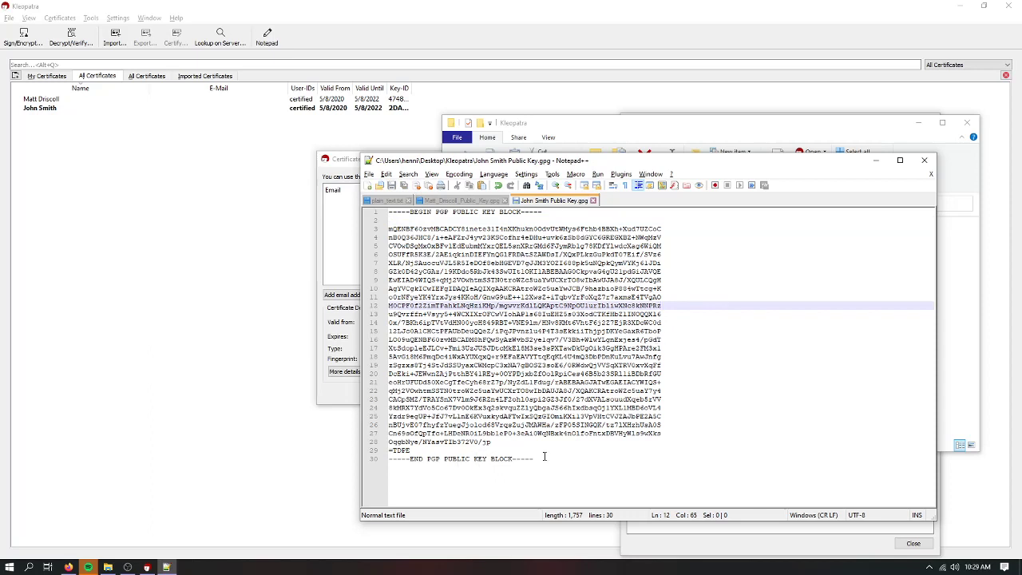
{"action": "left_click_drag", "start_coordinate": [544, 457], "coordinate": [360, 214]}
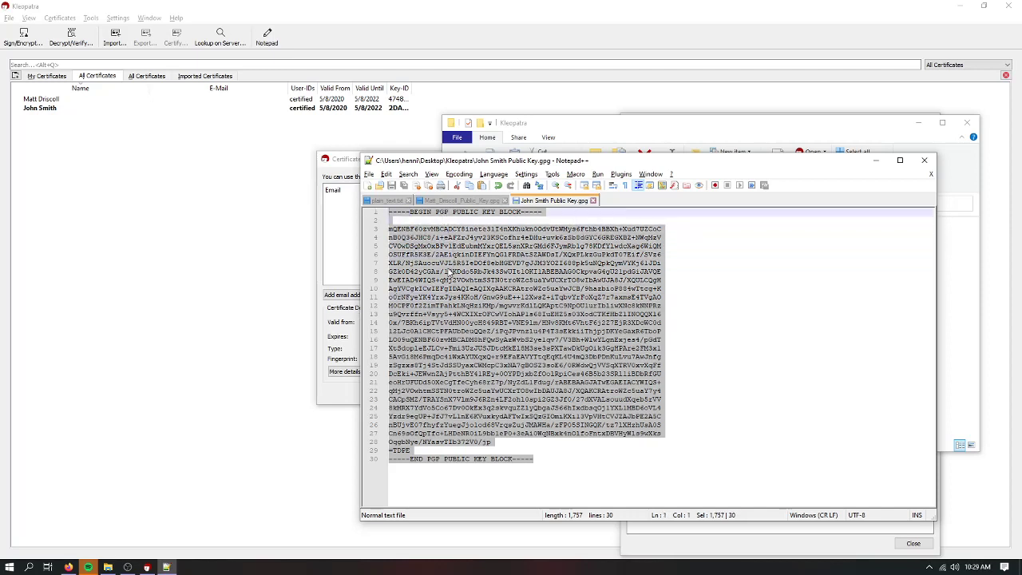
{"action": "left_click", "coordinate": [450, 272]}
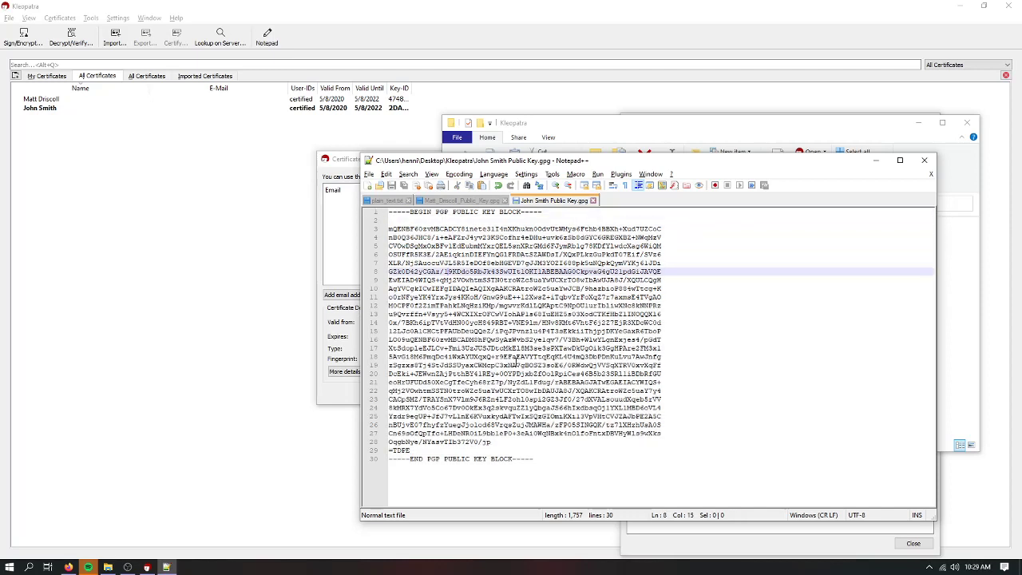
- Close Kleopatra's Export and Certificate Details windows
{"action": "left_click", "coordinate": [126, 276]}
{"action": "left_click", "coordinate": [927, 121]}
{"action": "left_click", "coordinate": [694, 159]}
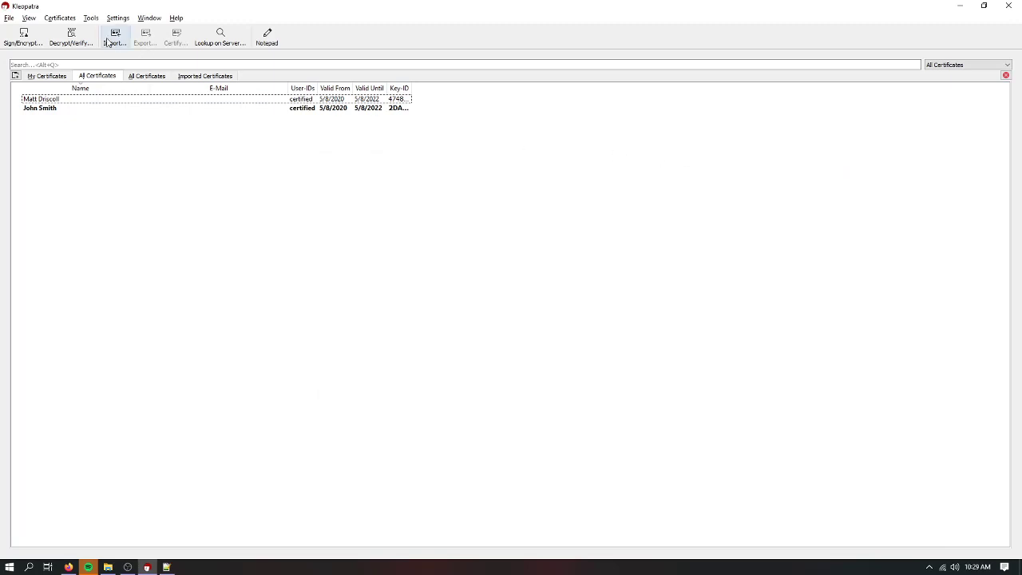
- Open Kleopatra's File menu to reach the import, export and encryption commands
{"action": "left_click", "coordinate": [9, 19]}
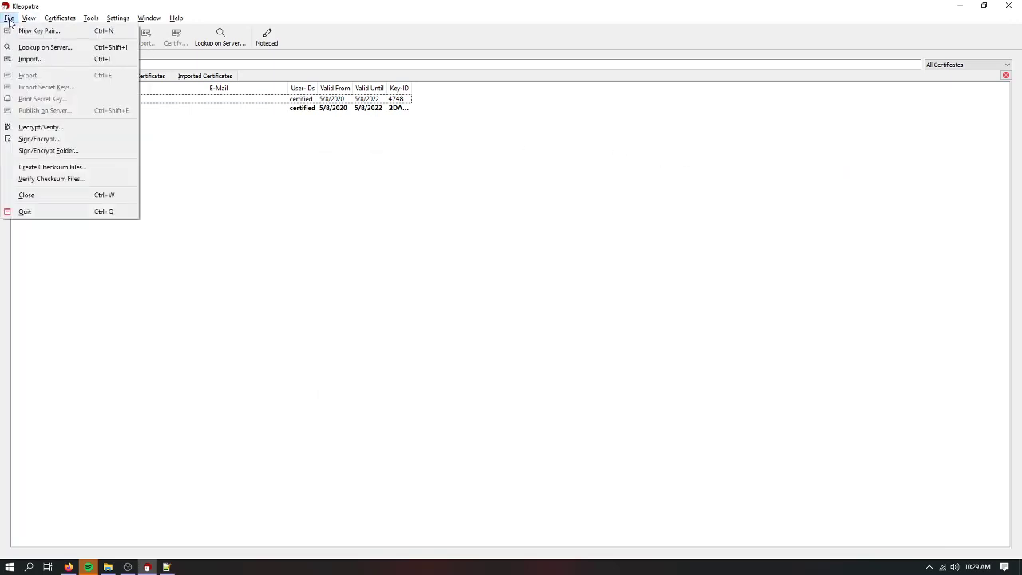